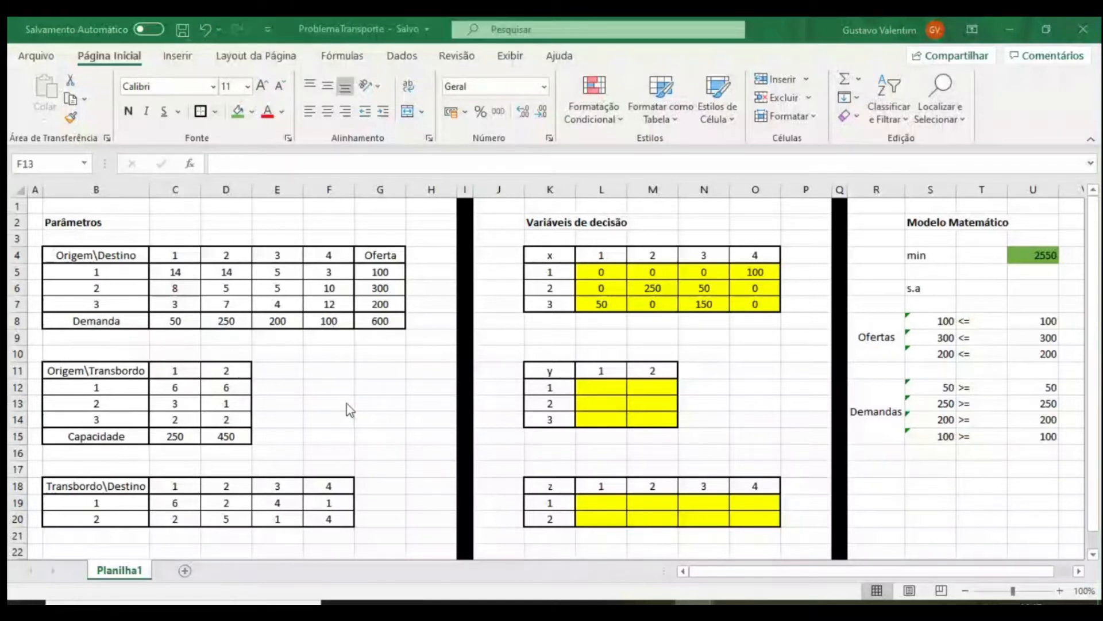
Step: Examine the original transport model: the Origem\Destino parameters, the x decision variables with their shipped quantities, and the mathematical model block
left_click(336, 401)
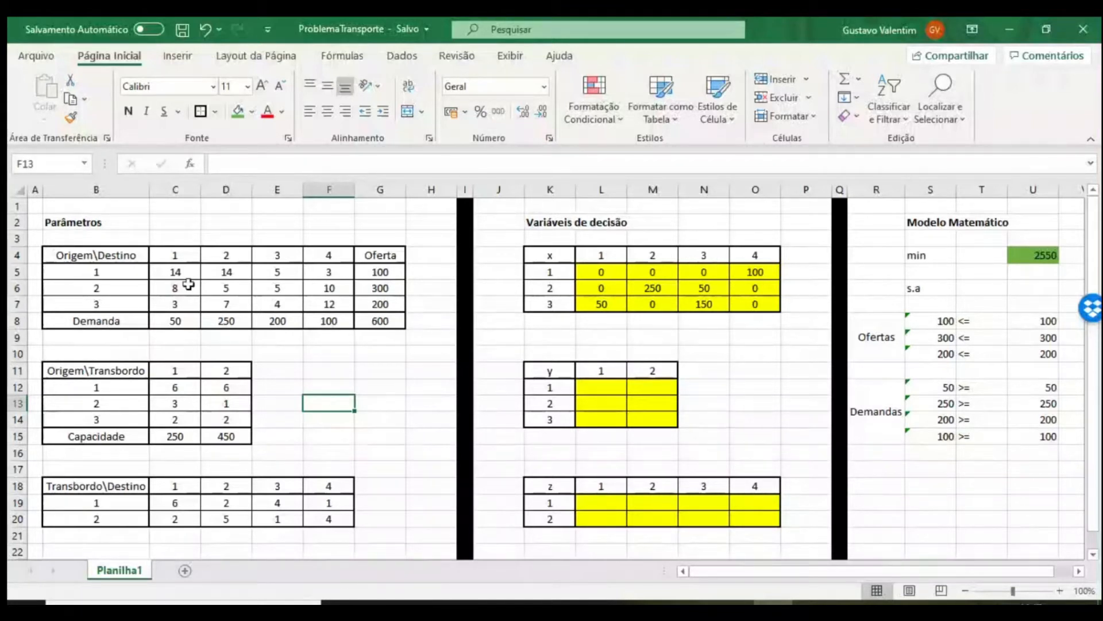
left_click_drag(120, 220, 401, 322)
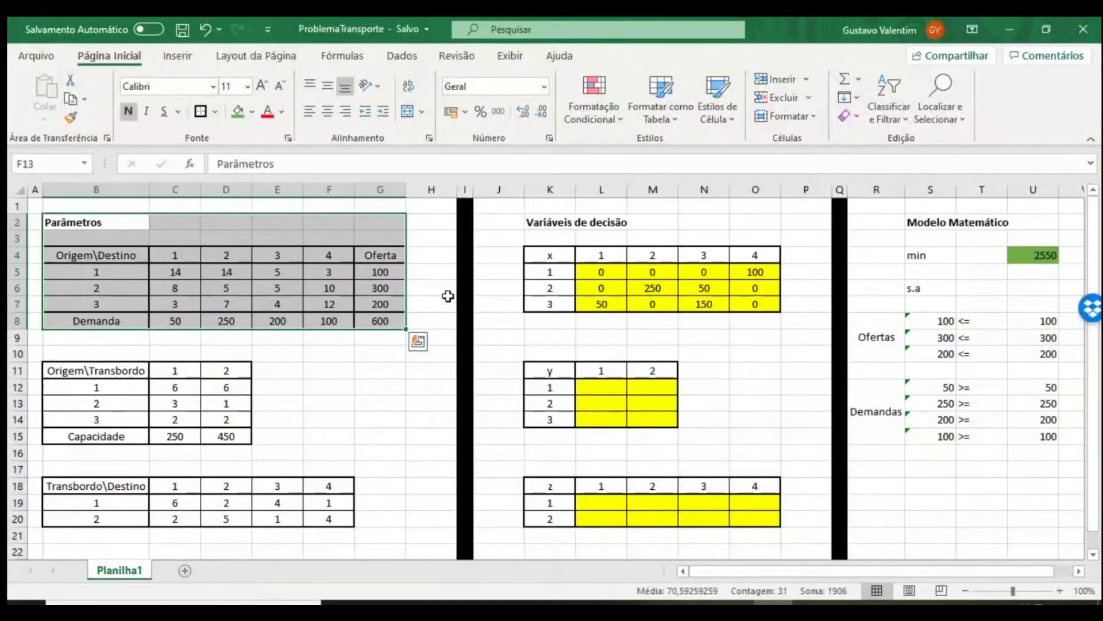
left_click_drag(547, 222, 763, 298)
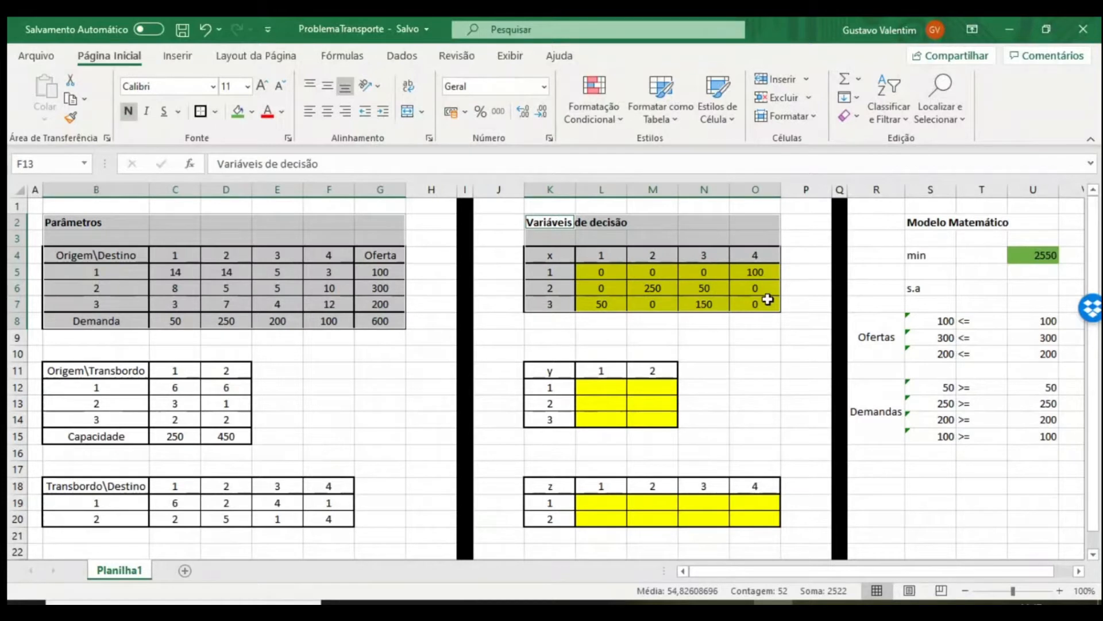
left_click_drag(885, 223, 1034, 410)
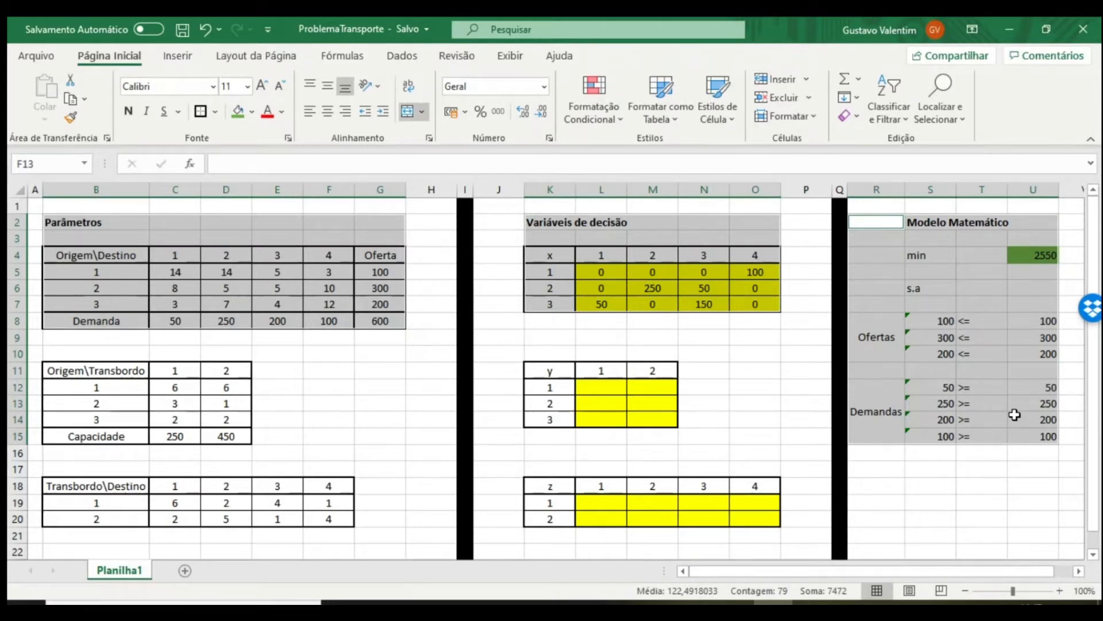
left_click(586, 304)
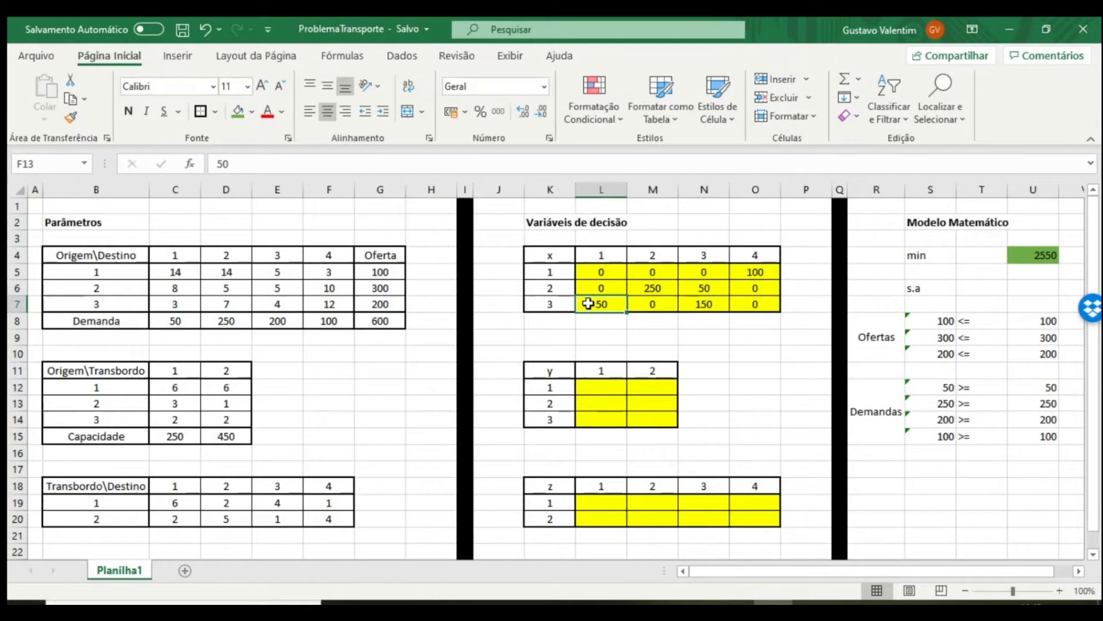
left_click(653, 287)
key("Right")
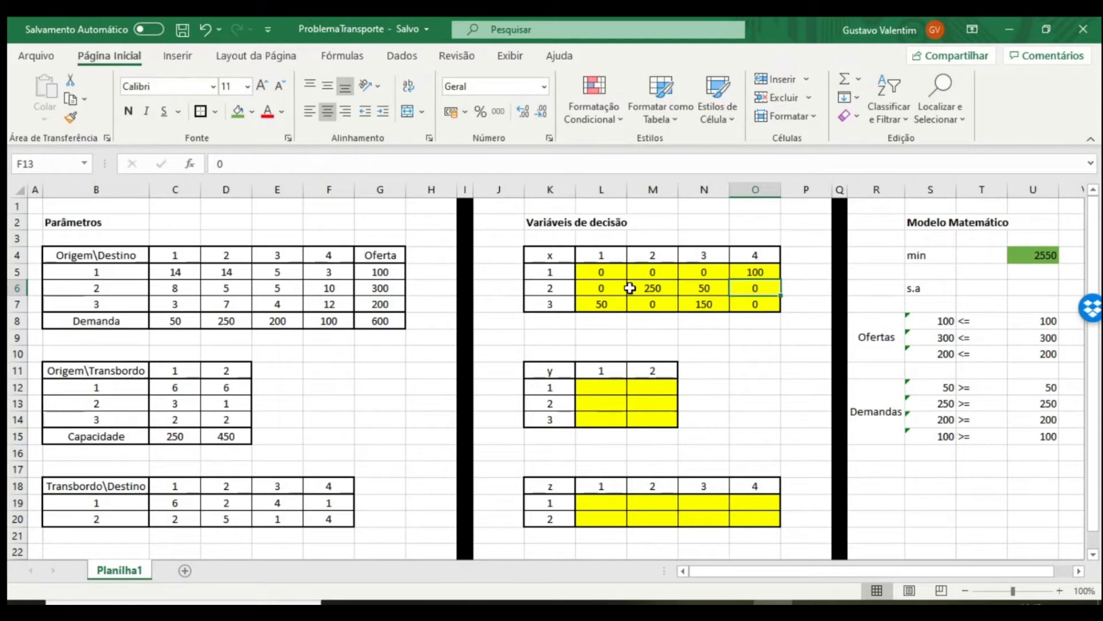
key("Down")
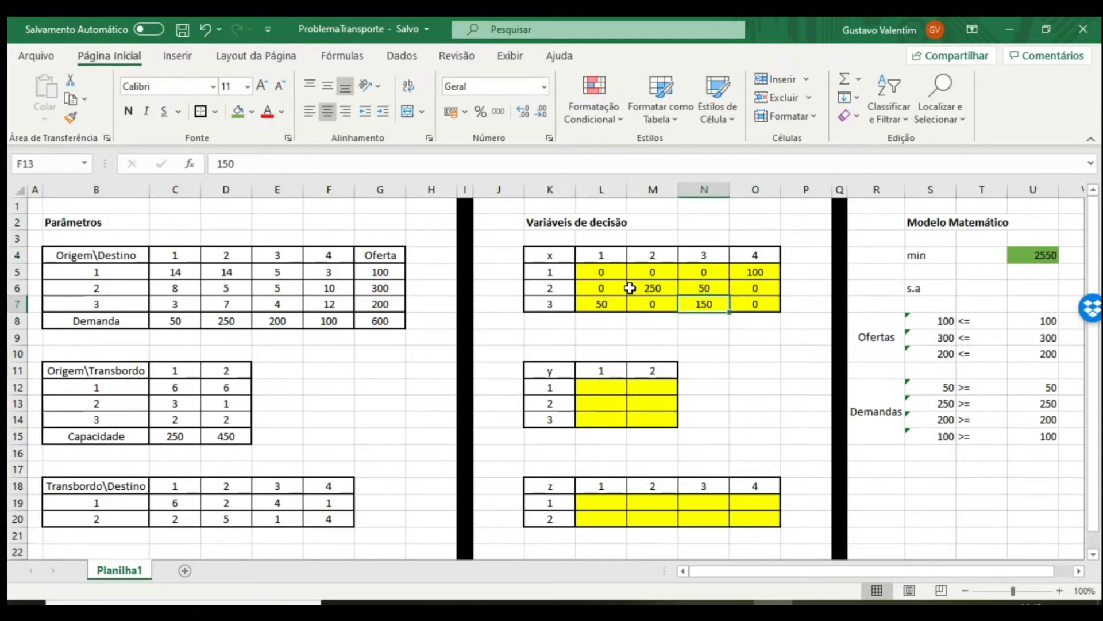
key("Up")
key("Up")
key("Right")
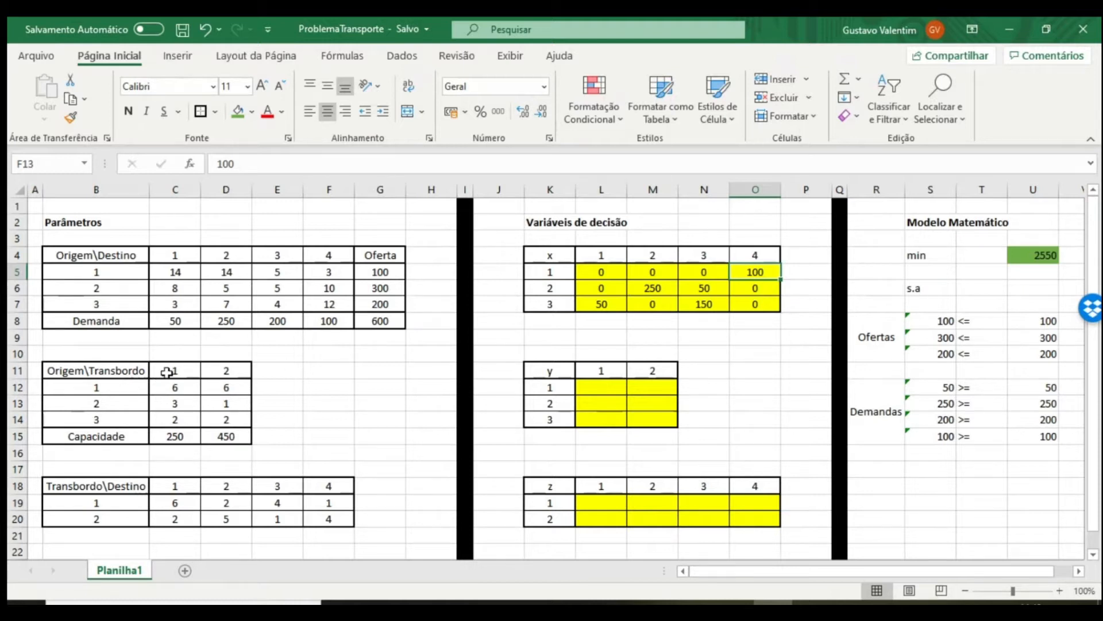
Step: Examine the transshipment costs and capacities, the Transbordo\Destino costs, and the x, y and z decision variable tables
left_click_drag(165, 375, 222, 371)
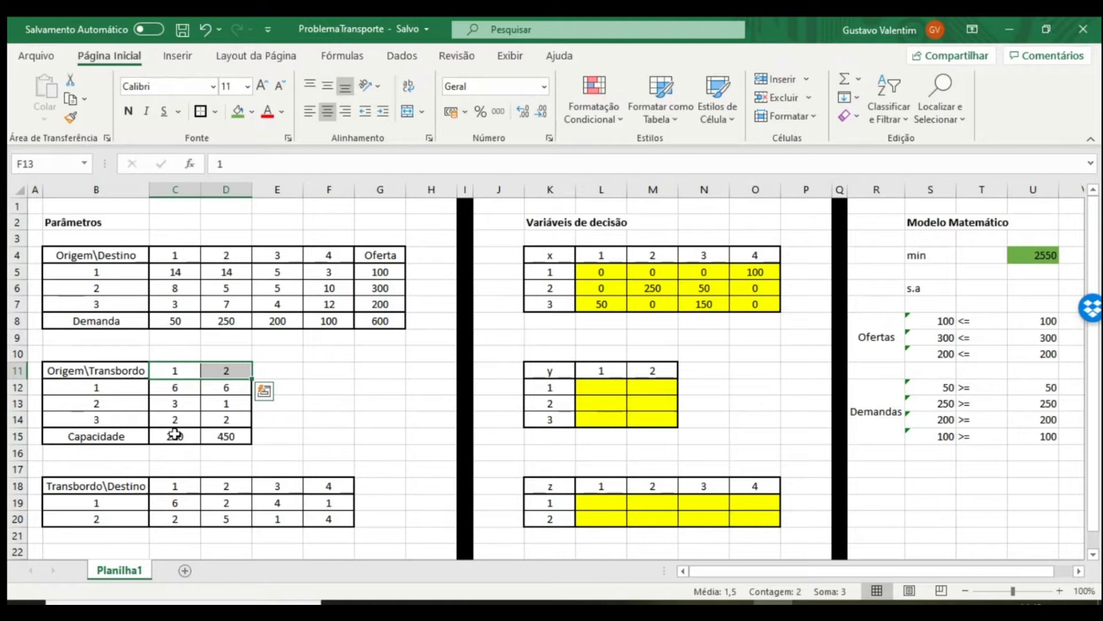
left_click_drag(174, 434, 225, 435, "ctrl")
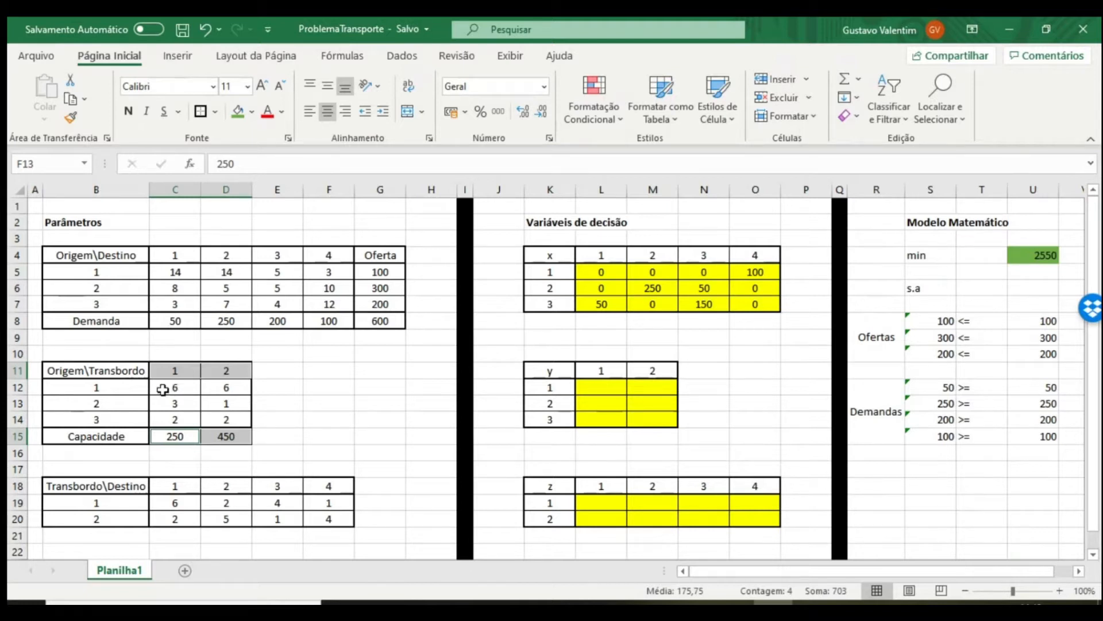
left_click_drag(163, 390, 215, 417)
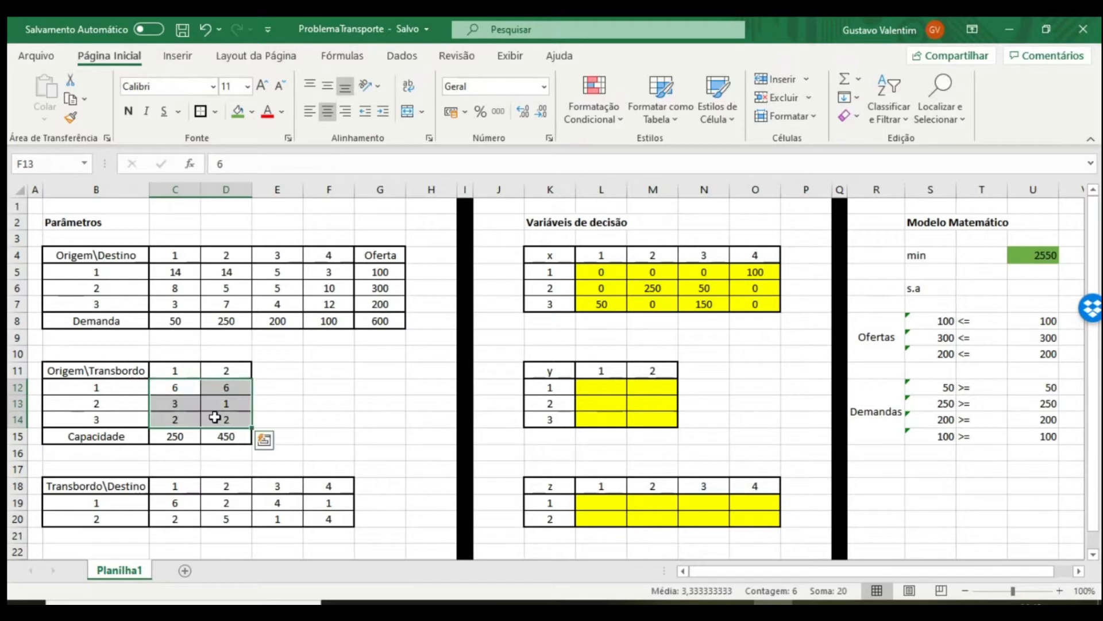
left_click_drag(115, 370, 236, 419)
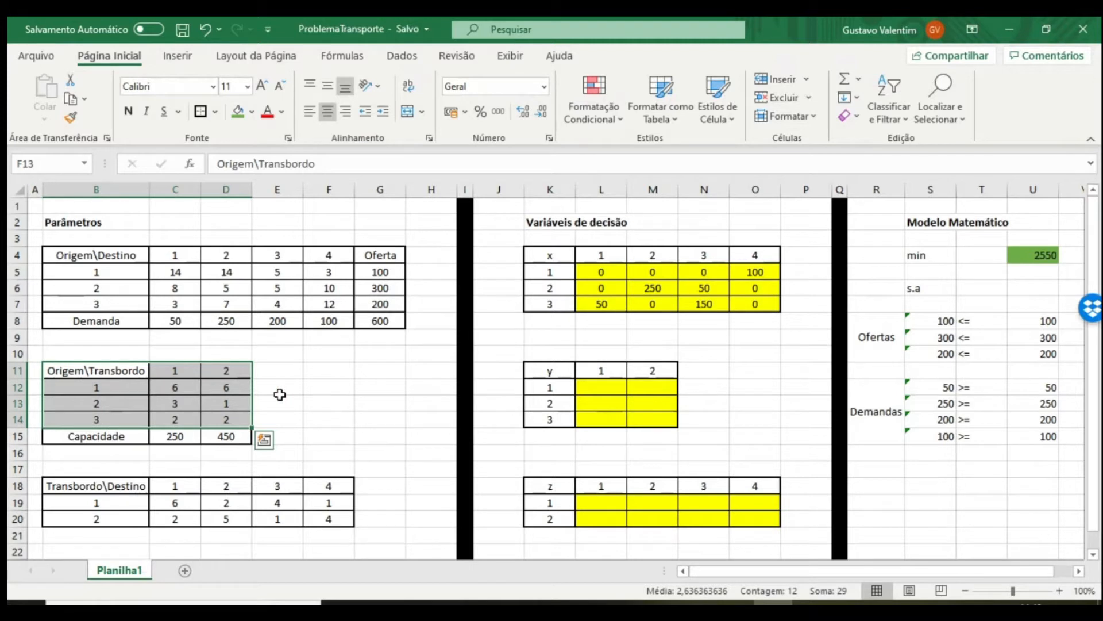
left_click_drag(92, 487, 327, 520)
key("ctrl+v")
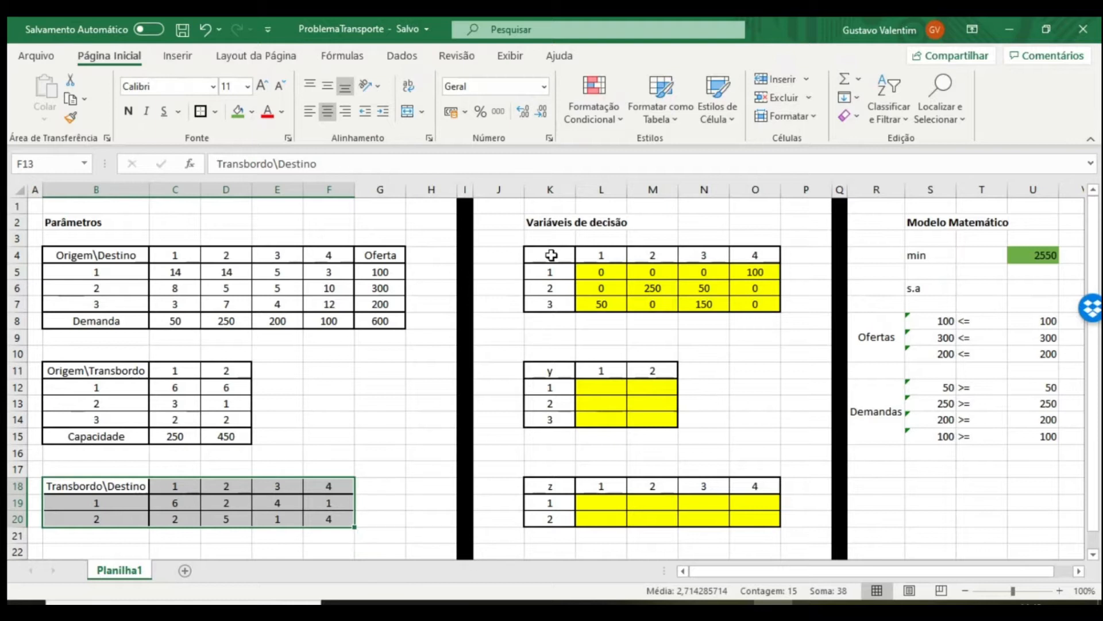
left_click_drag(551, 255, 742, 304)
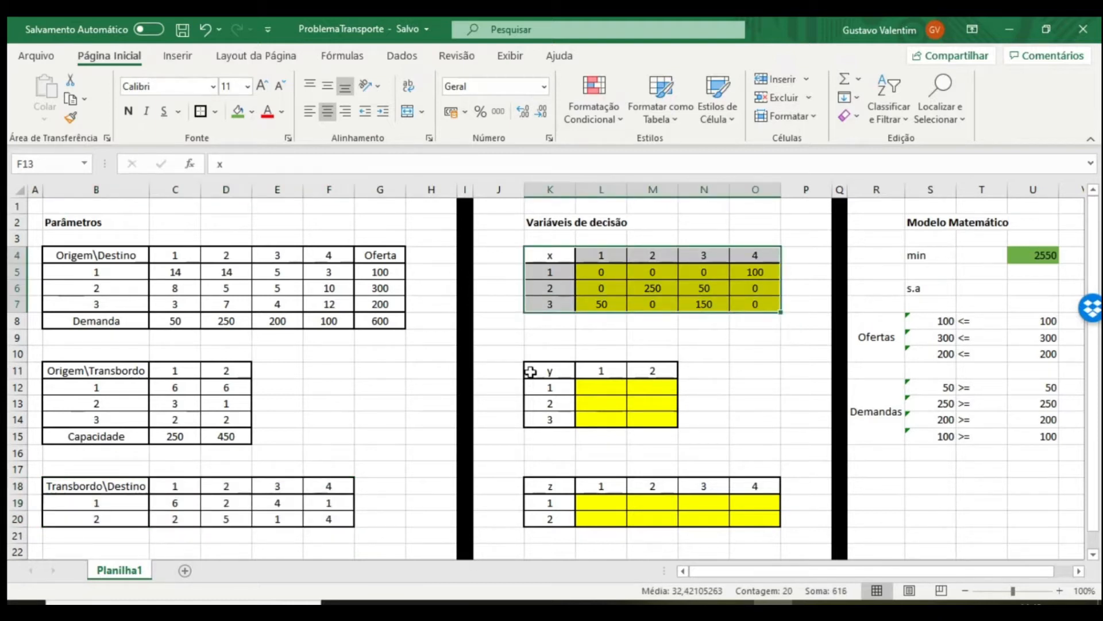
left_click_drag(541, 371, 648, 429)
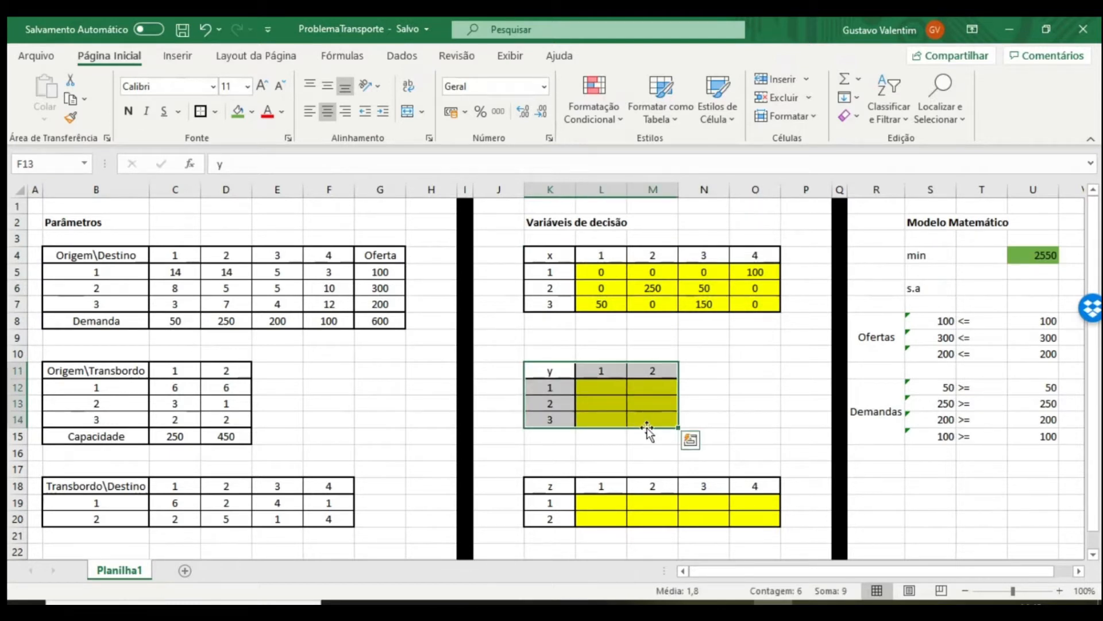
left_click_drag(562, 489, 747, 519)
left_click_drag(547, 370, 653, 427)
left_click_drag(550, 488, 736, 517)
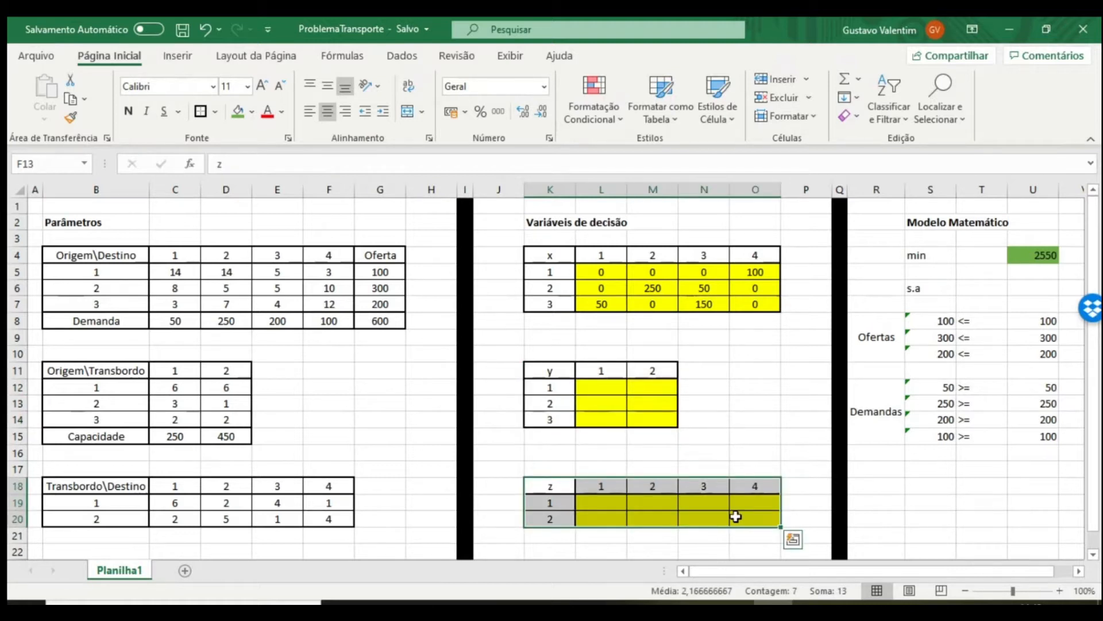
Step: Extend the objective formula in U4 with a second SOMARPRODUTO term multiplying the origin-to-transshipment costs C12:D14 by the y variables L12:M14
double_click(1021, 260)
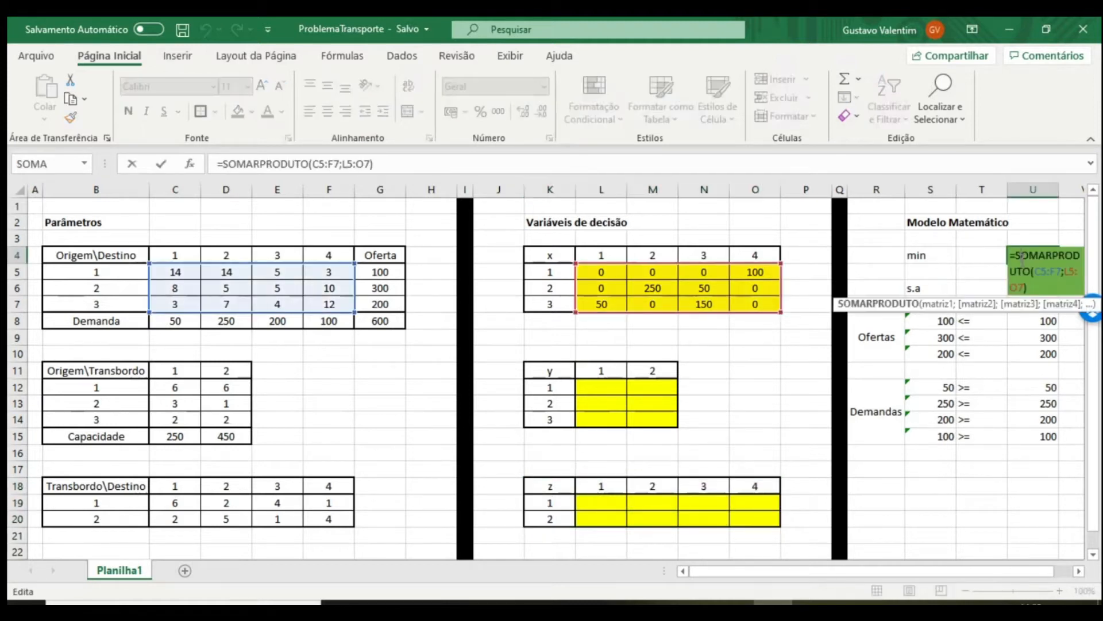
left_click(1035, 287)
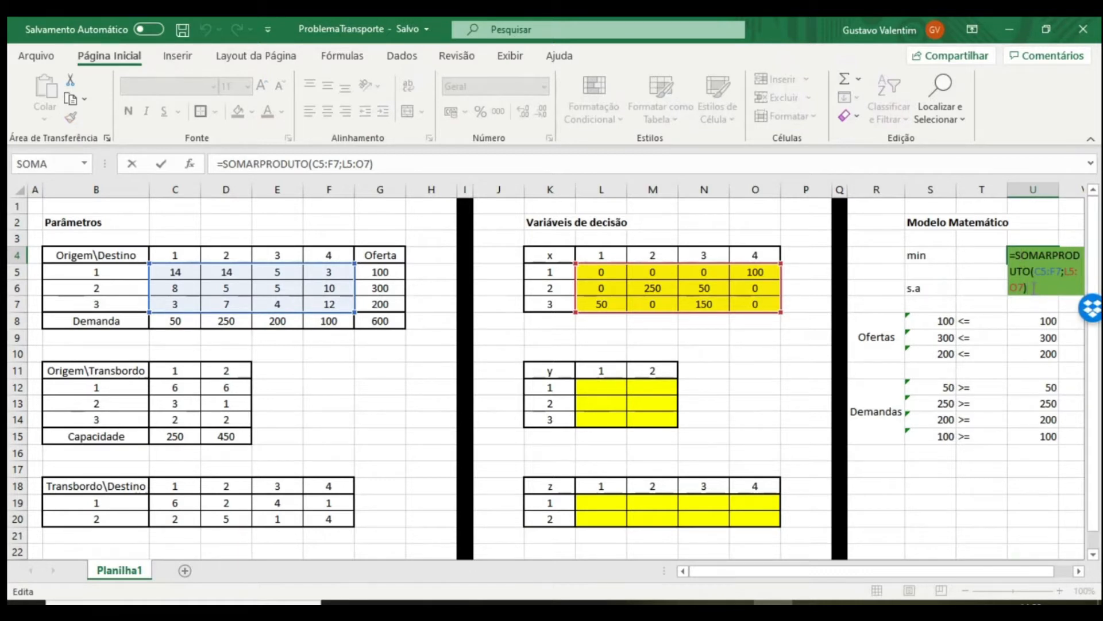
type("+somar")
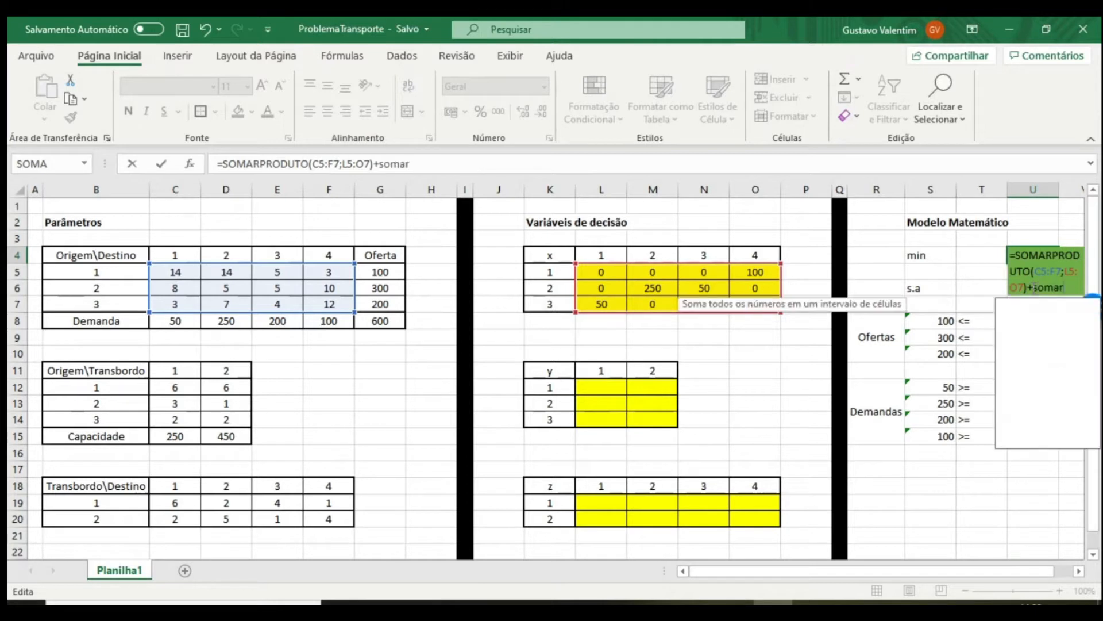
key("Tab")
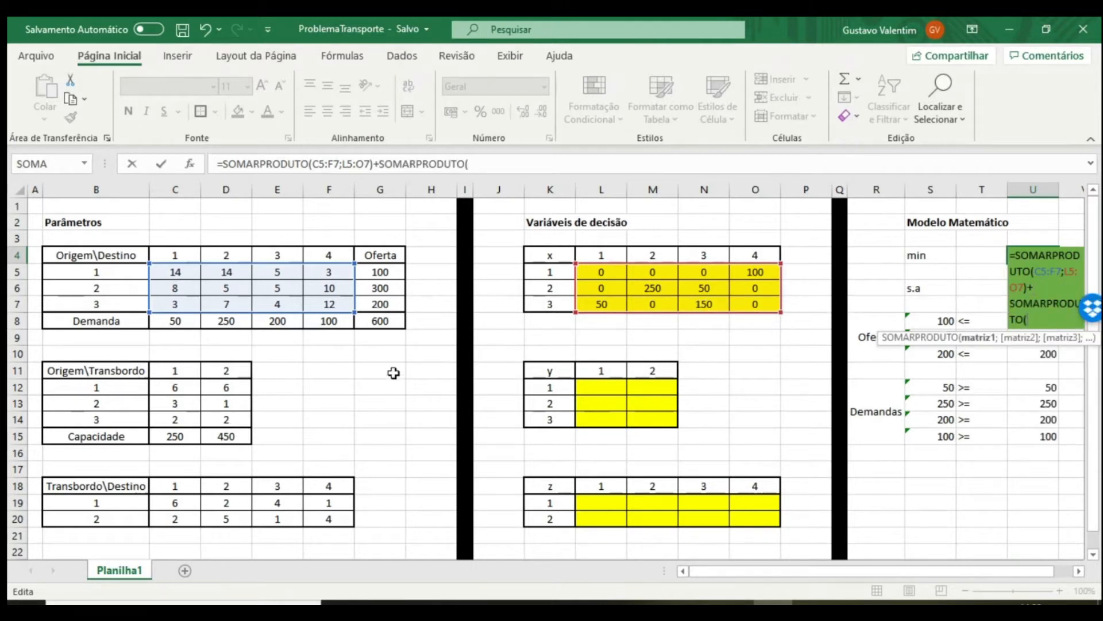
left_click_drag(164, 389, 218, 417)
type(";")
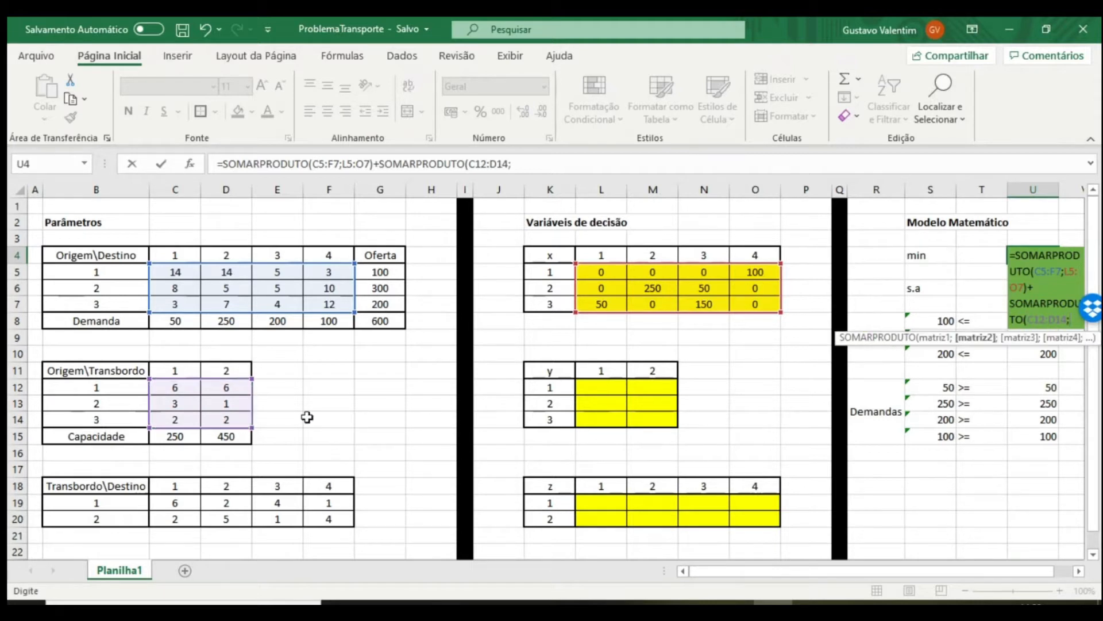
left_click_drag(610, 386, 648, 421)
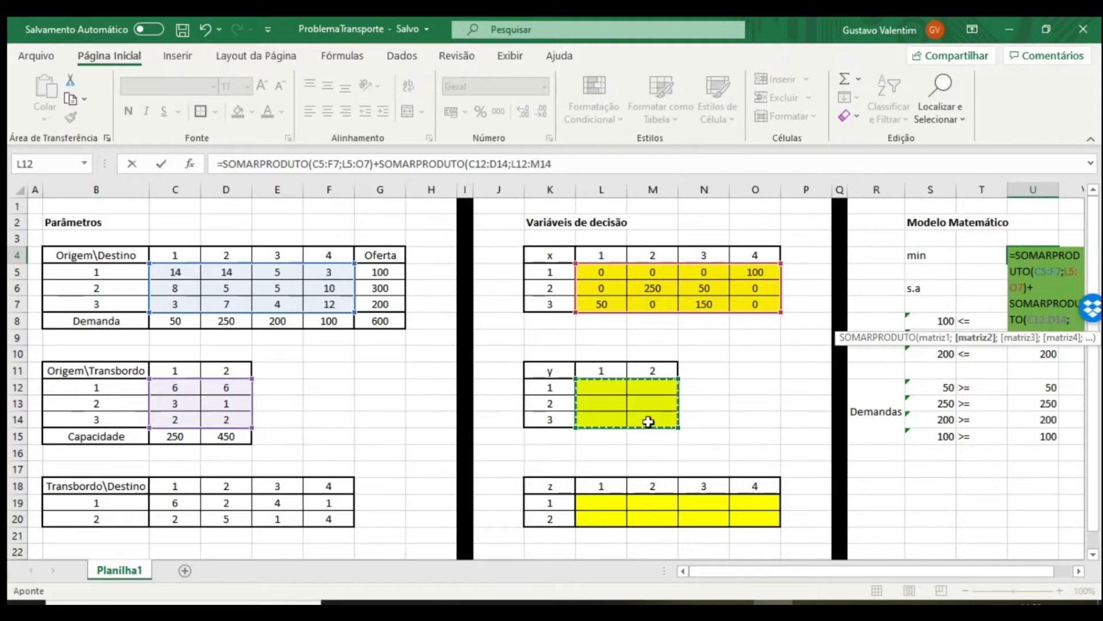
Step: Add a third term, SOMARPRODUTO(C19:F20;L19:O20), to the U4 objective formula, review its three terms and commit it
type(")+somar")
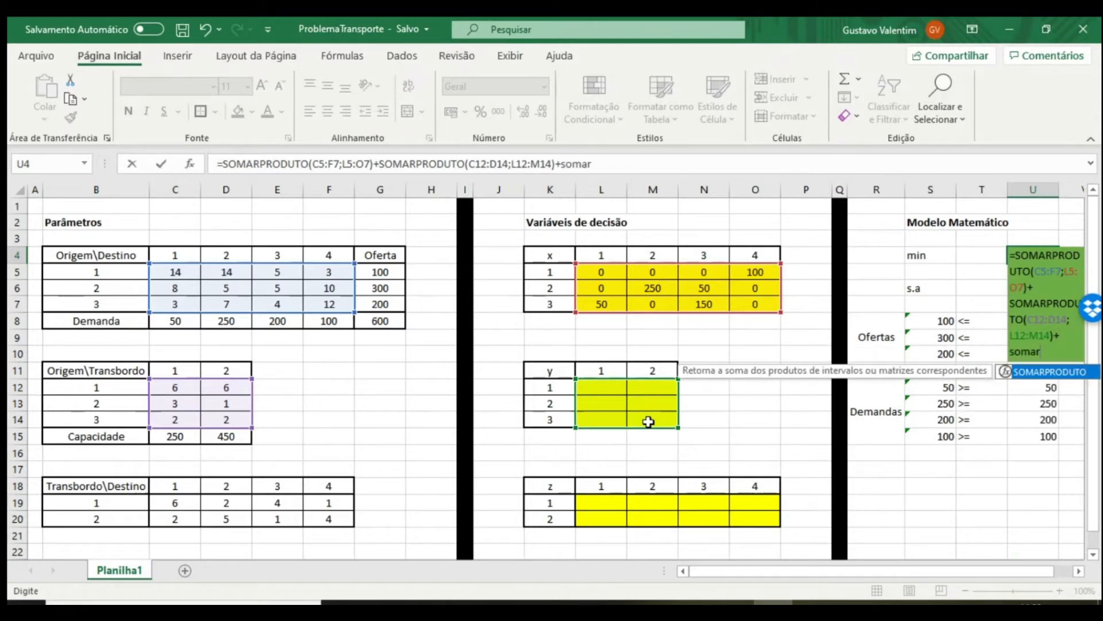
key("Tab")
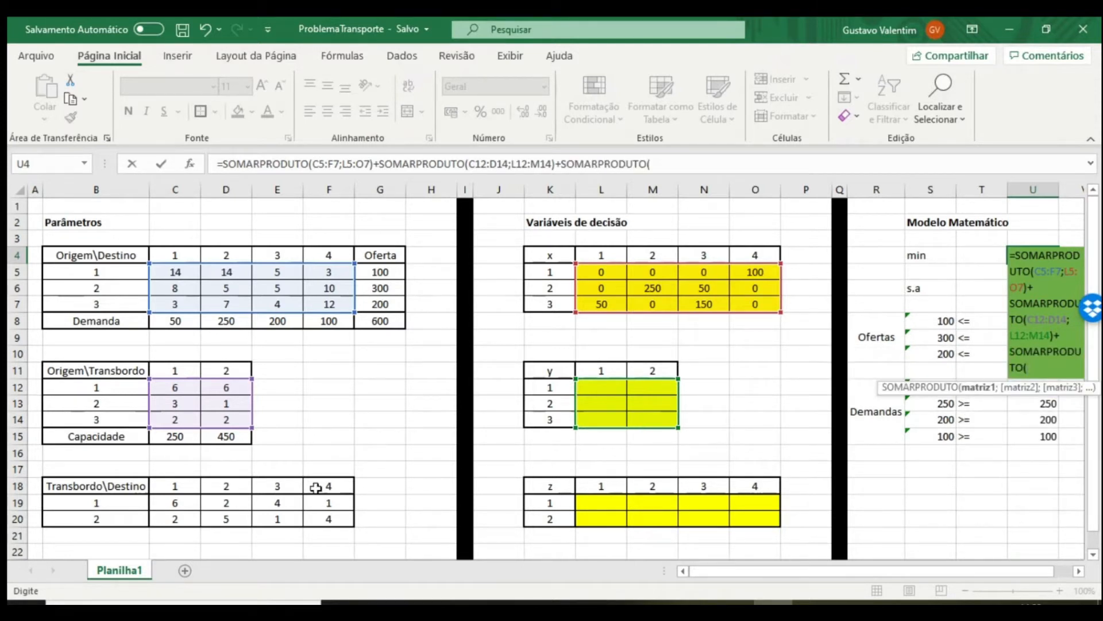
left_click_drag(171, 502, 337, 520)
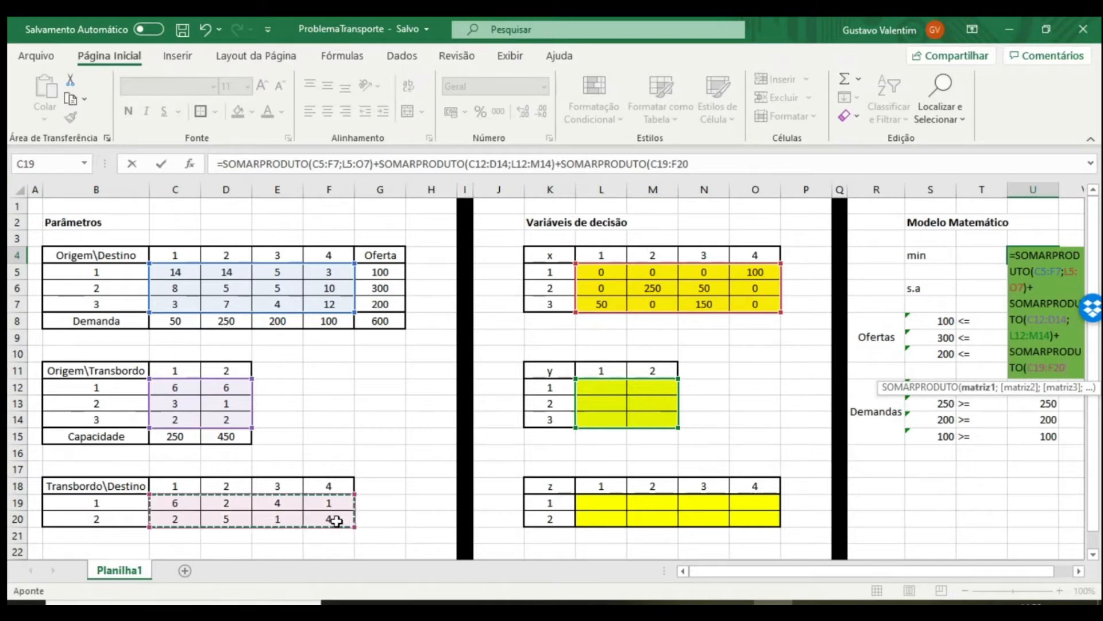
type(";")
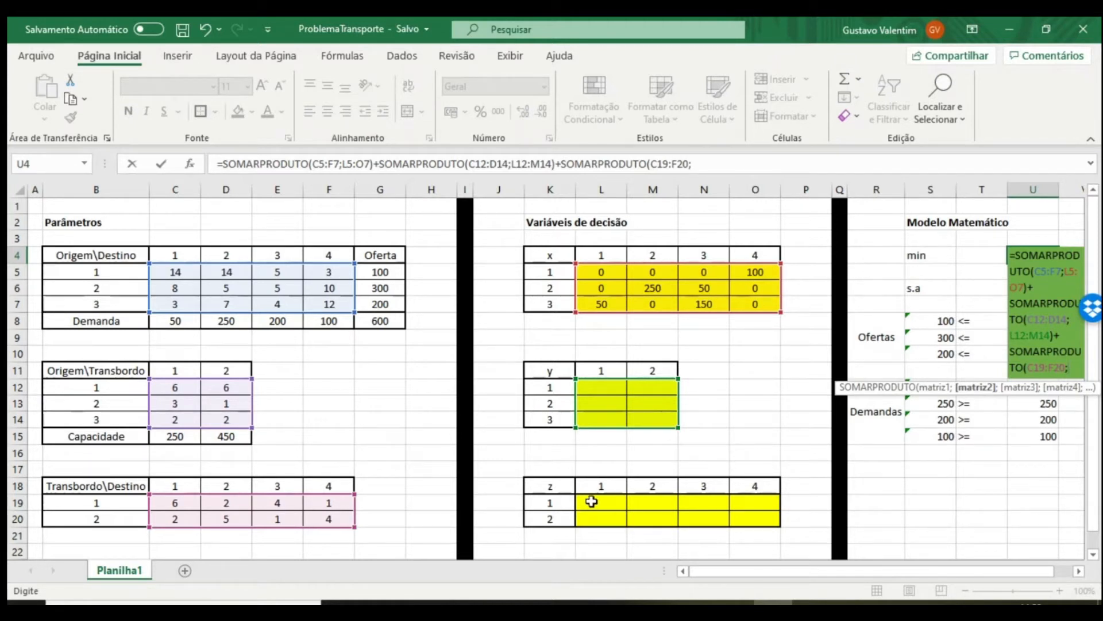
left_click_drag(591, 501, 730, 516)
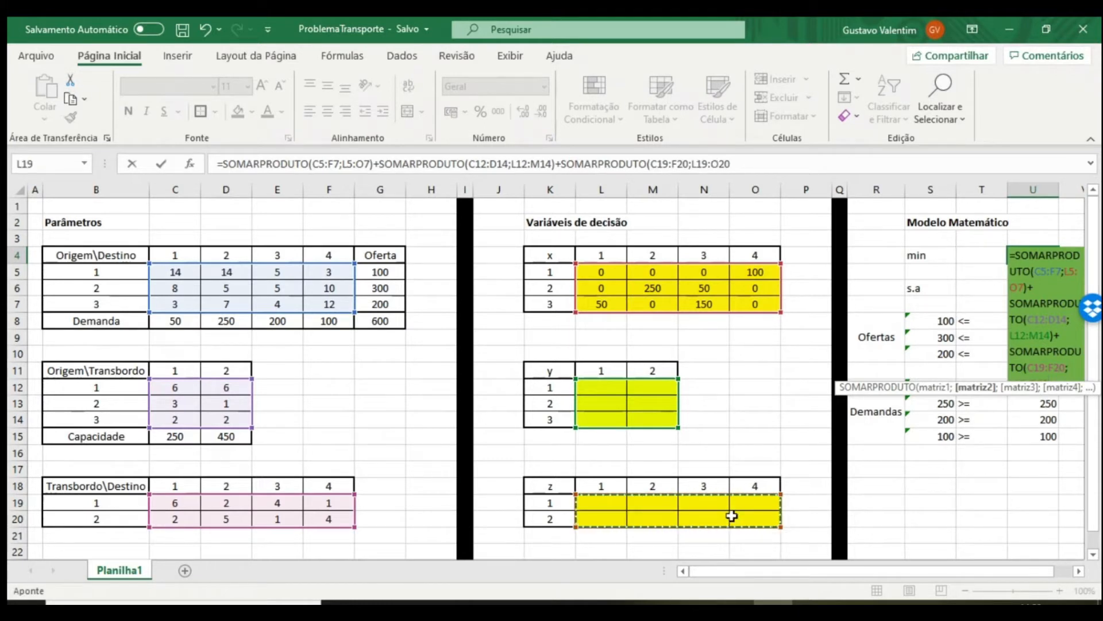
type(")")
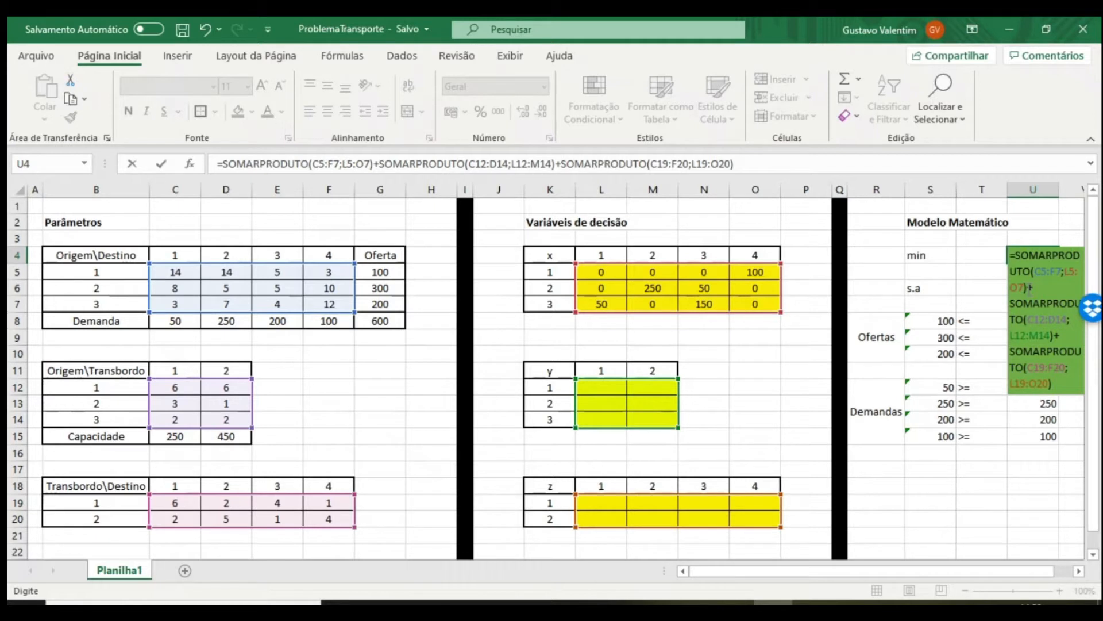
left_click_drag(1030, 287, 1017, 255)
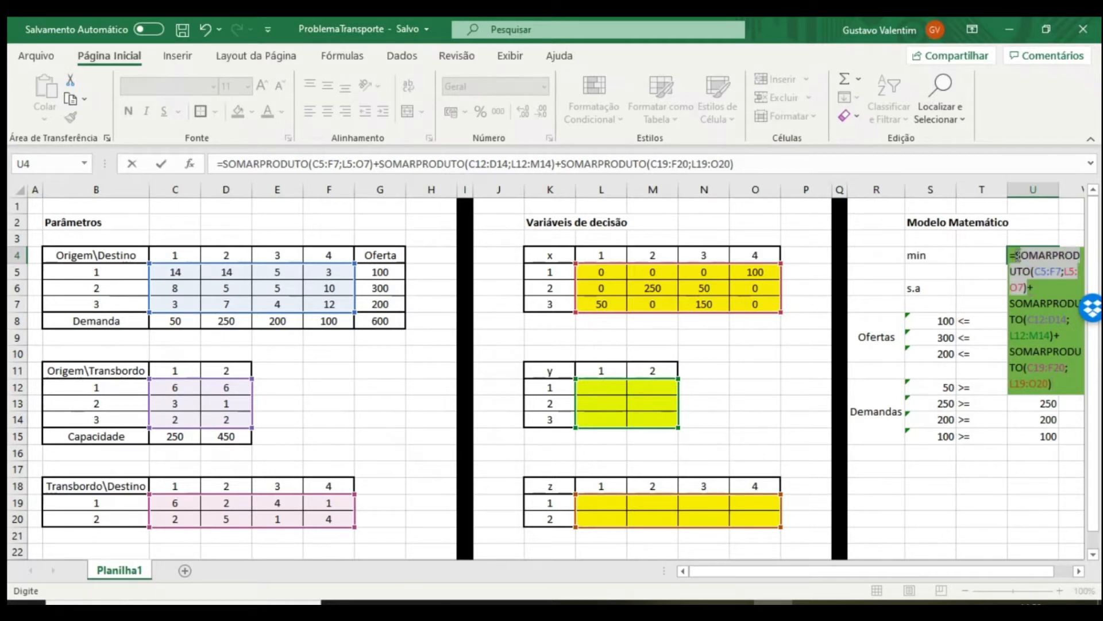
left_click(1017, 256)
left_click_drag(1056, 336, 1016, 312)
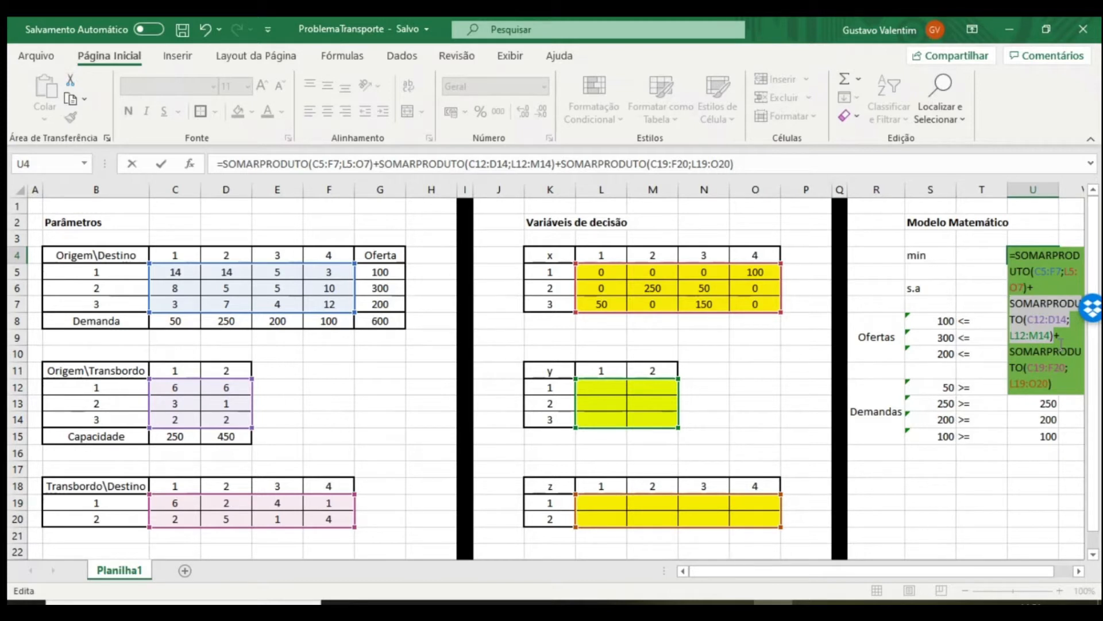
left_click_drag(1061, 383, 1010, 352)
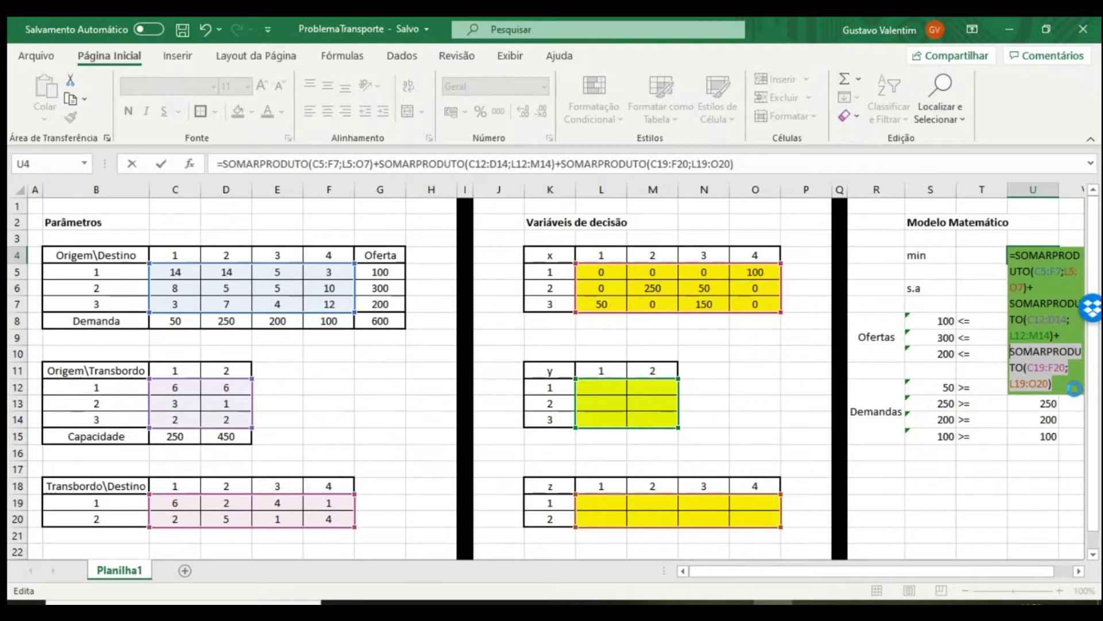
key("Return")
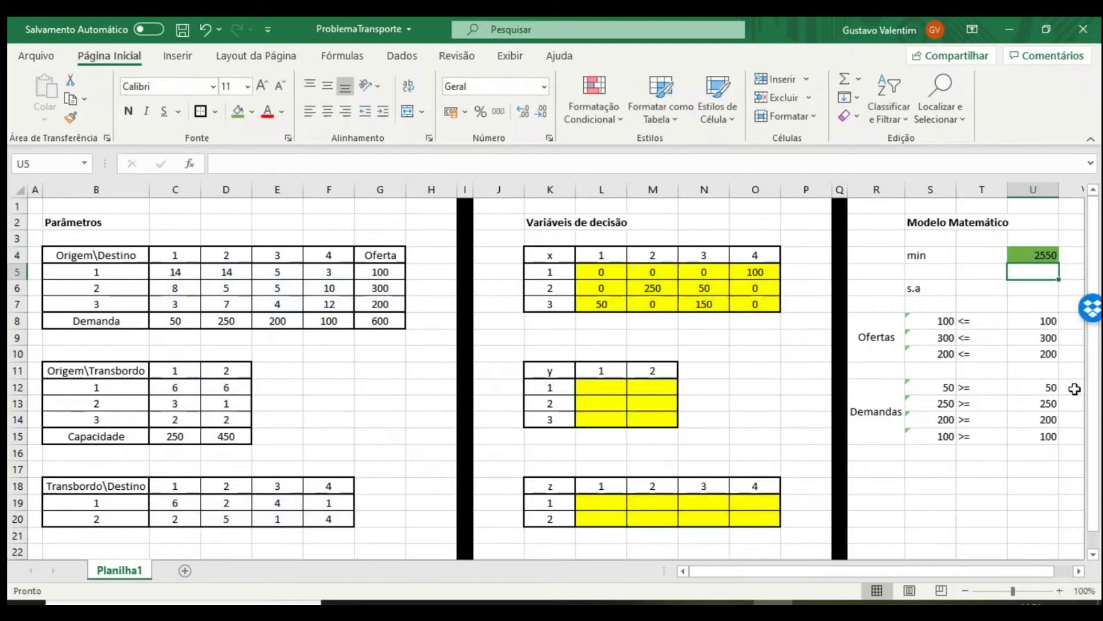
Step: Extend the first supply constraint in S8 with +SOMA(L12:M12), review both sums and commit the formula
double_click(941, 320)
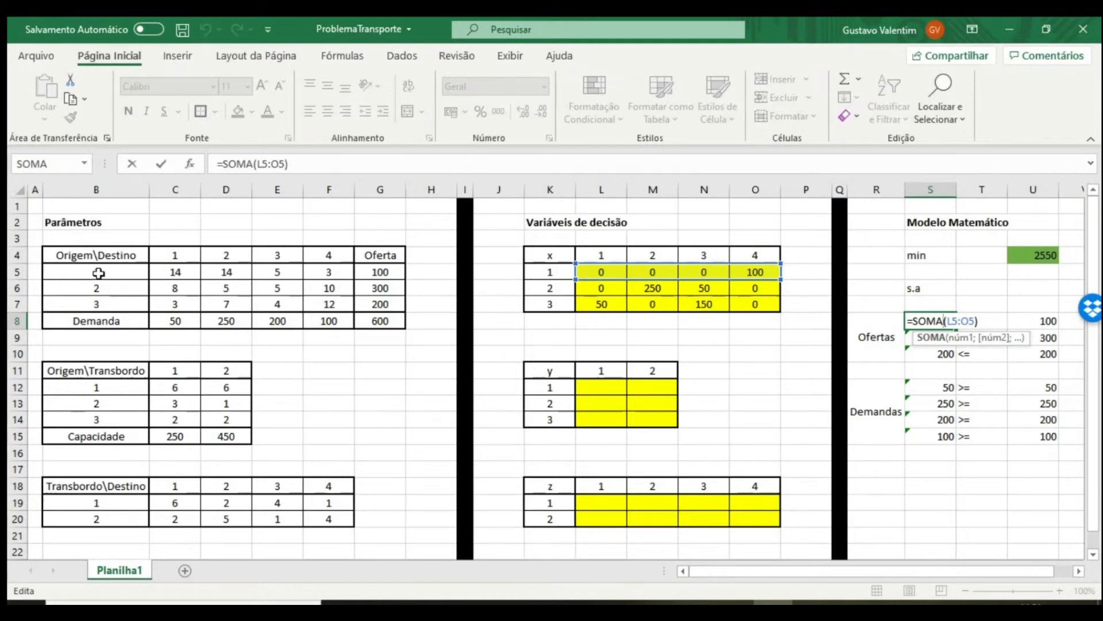
left_click(355, 164)
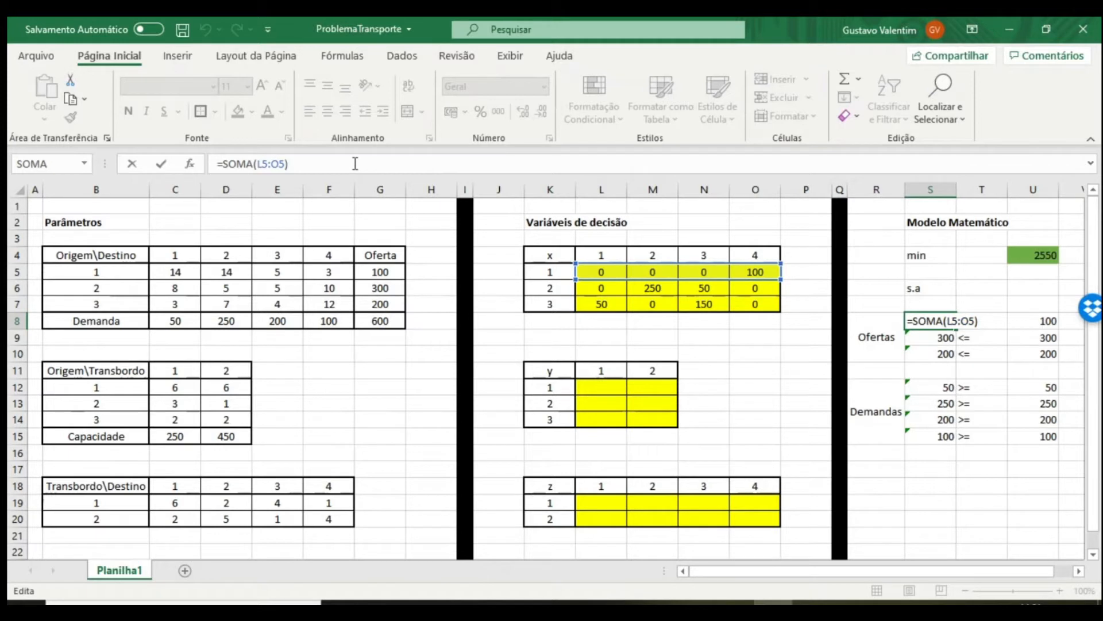
type("+SOMA(")
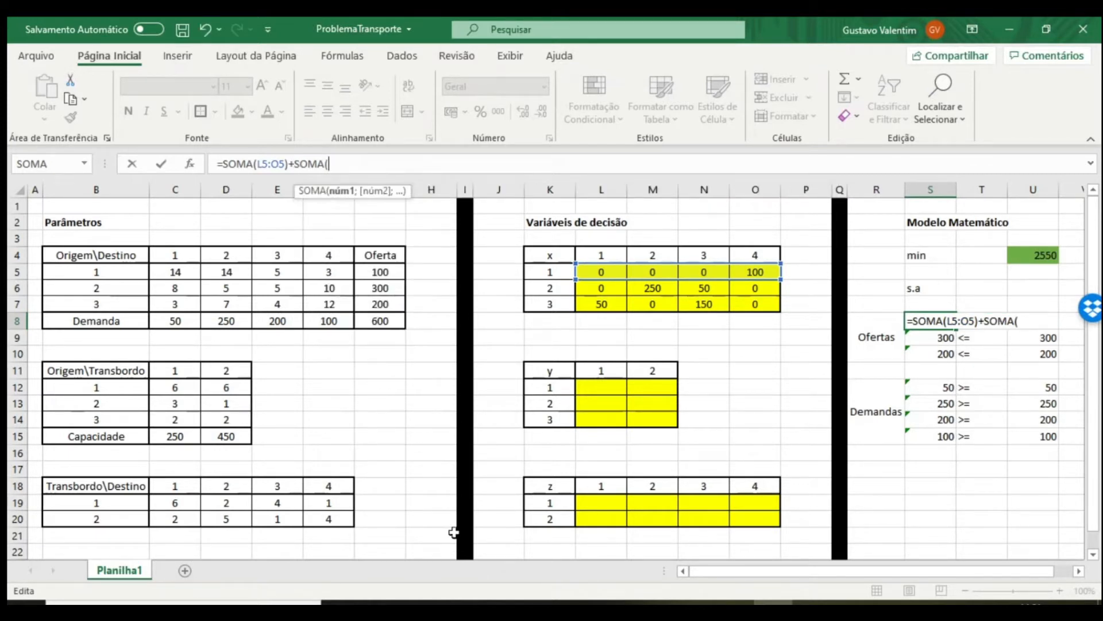
left_click_drag(600, 386, 648, 384)
type(")")
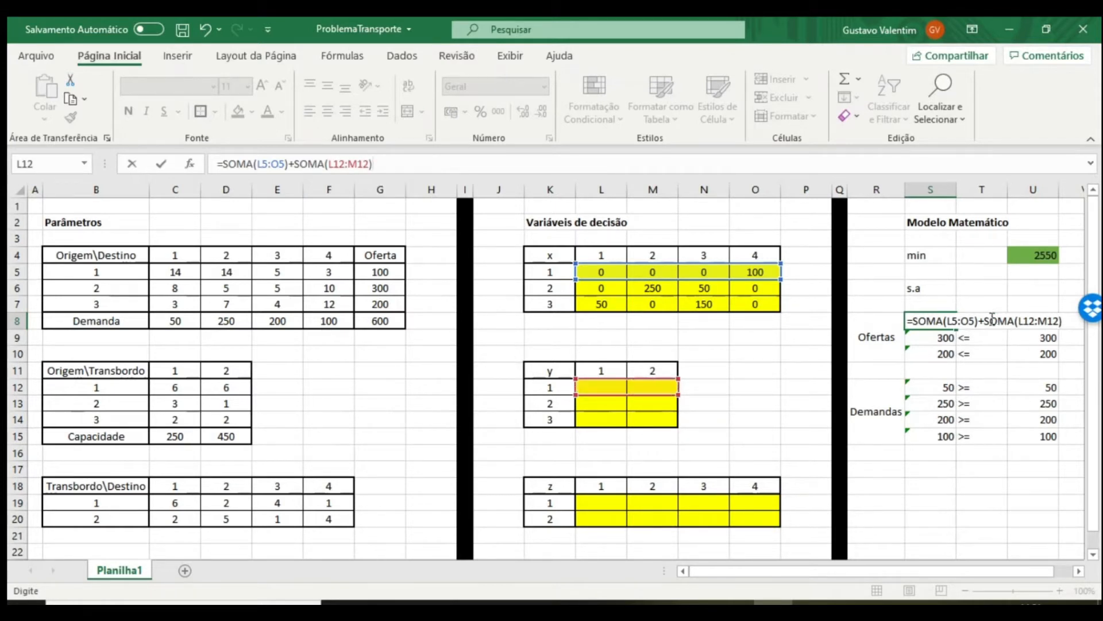
left_click_drag(986, 320, 1064, 324)
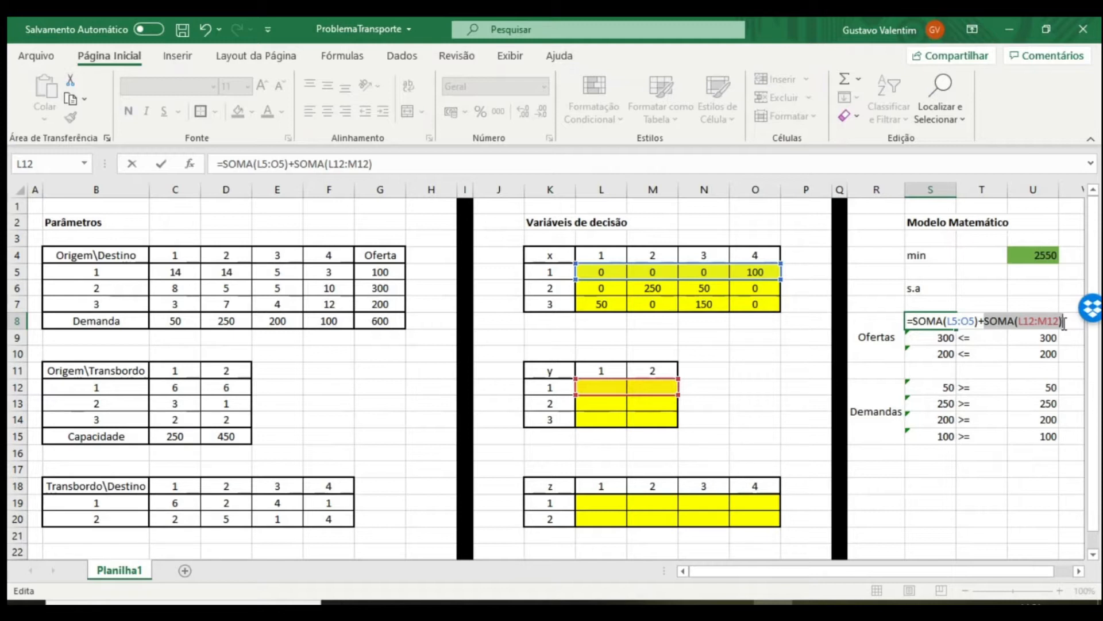
left_click_drag(978, 321, 913, 320)
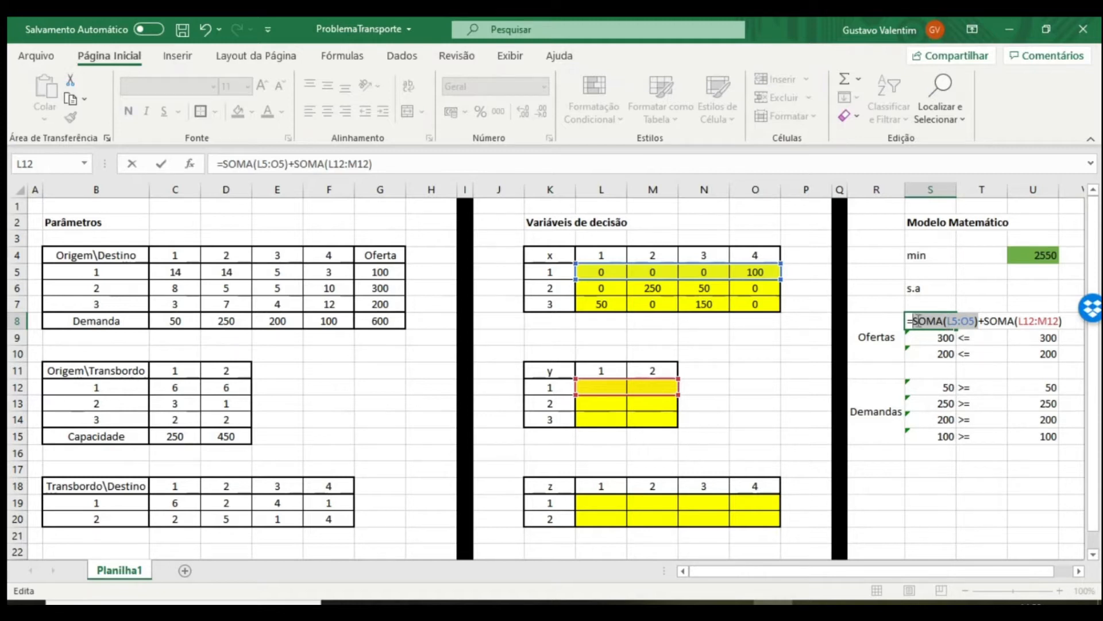
left_click_drag(912, 321, 1072, 320)
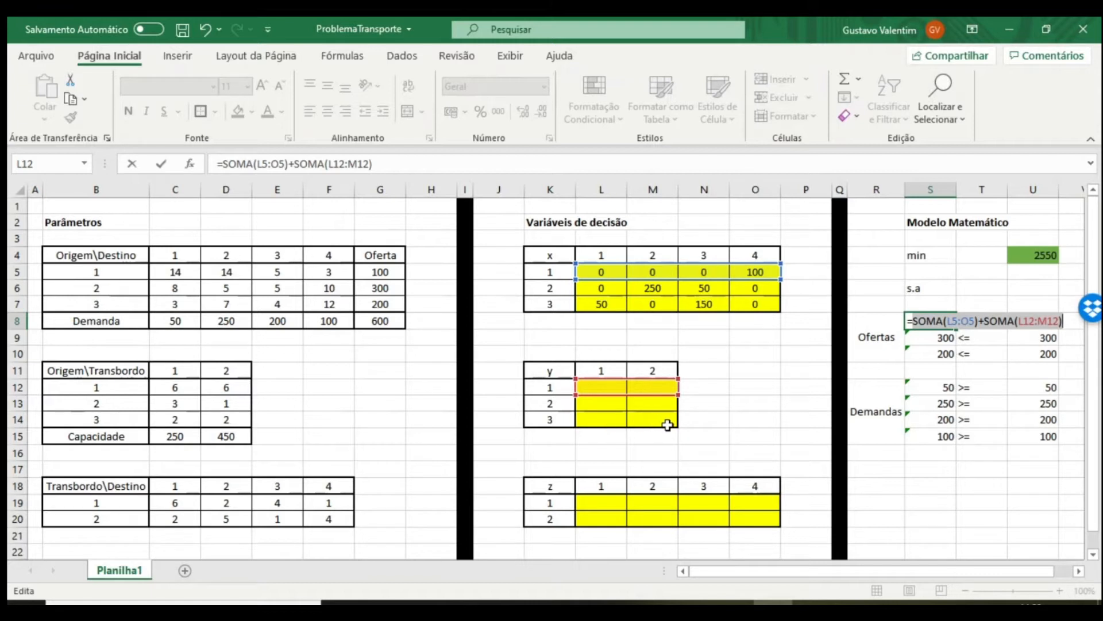
key("Return")
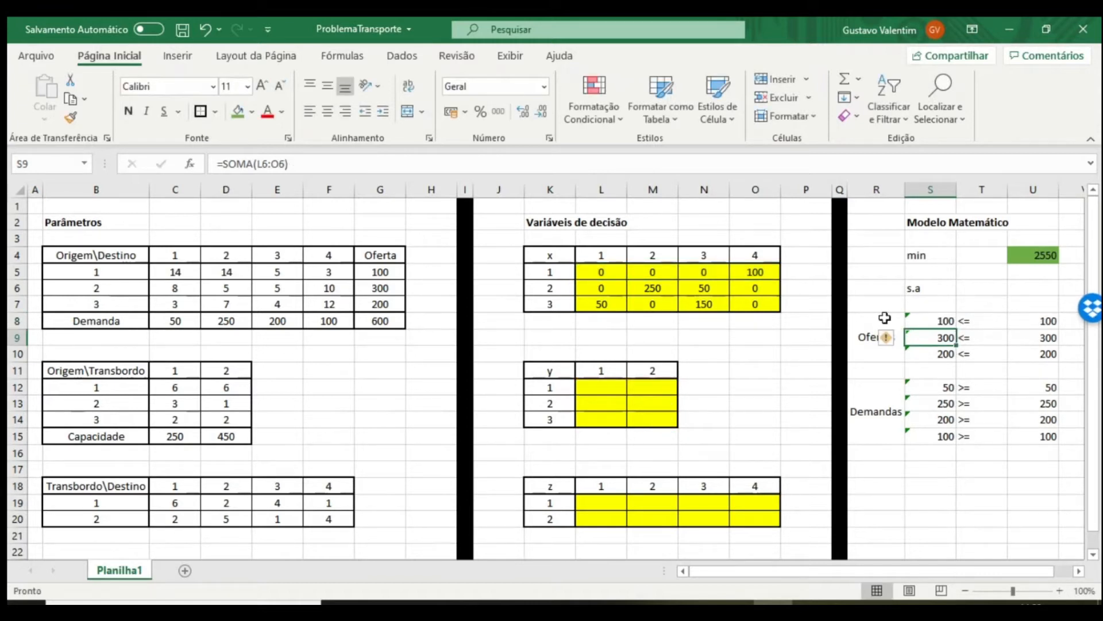
Step: Copy the S8 supply formula down to S9:S10, then check the references in S10 and the supply limits in U8:U10
left_click(926, 321)
left_click_drag(956, 329, 956, 355)
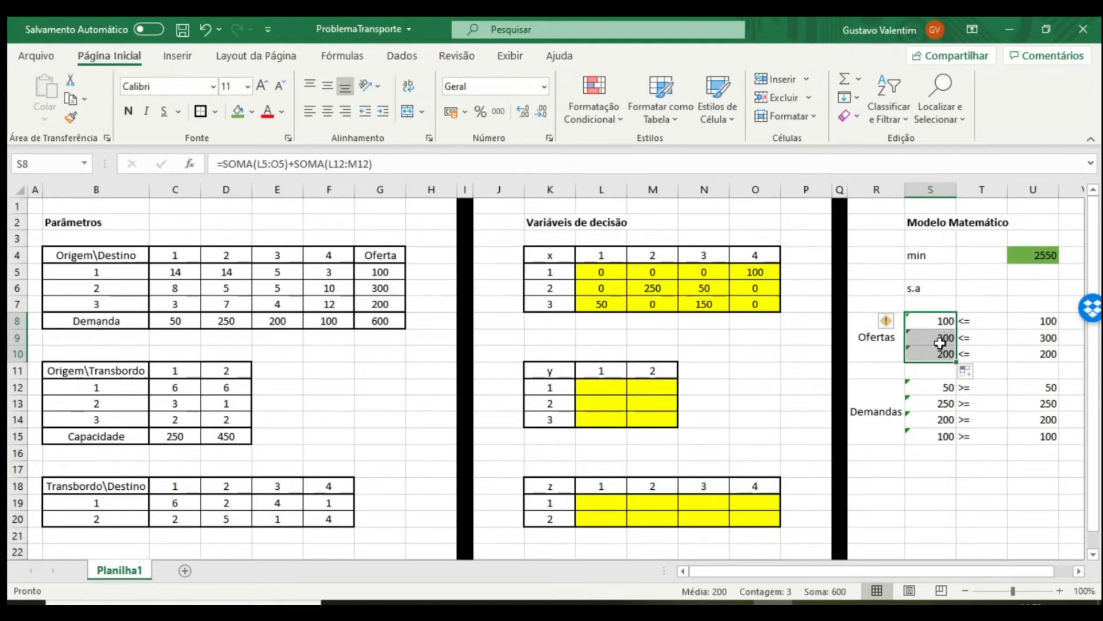
double_click(932, 355)
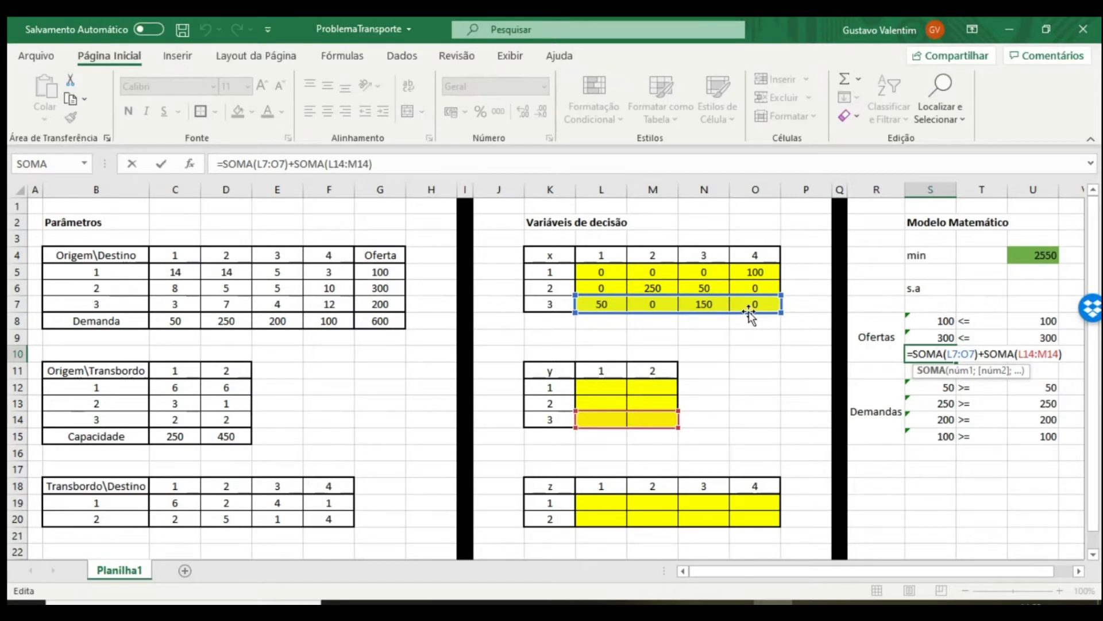
key("Return")
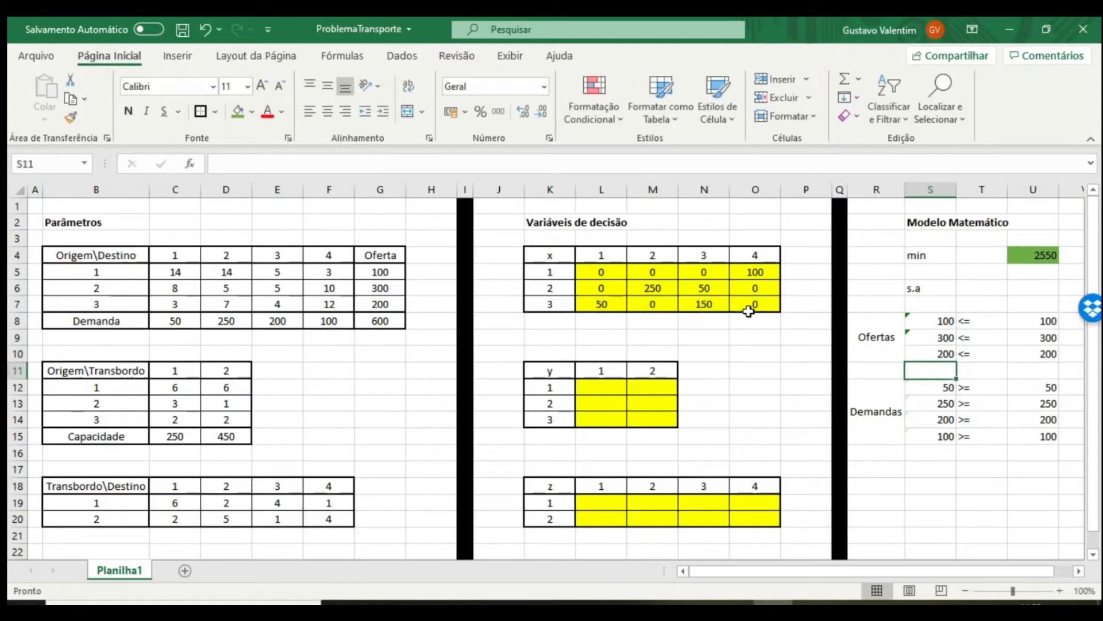
left_click_drag(1043, 322, 1044, 352)
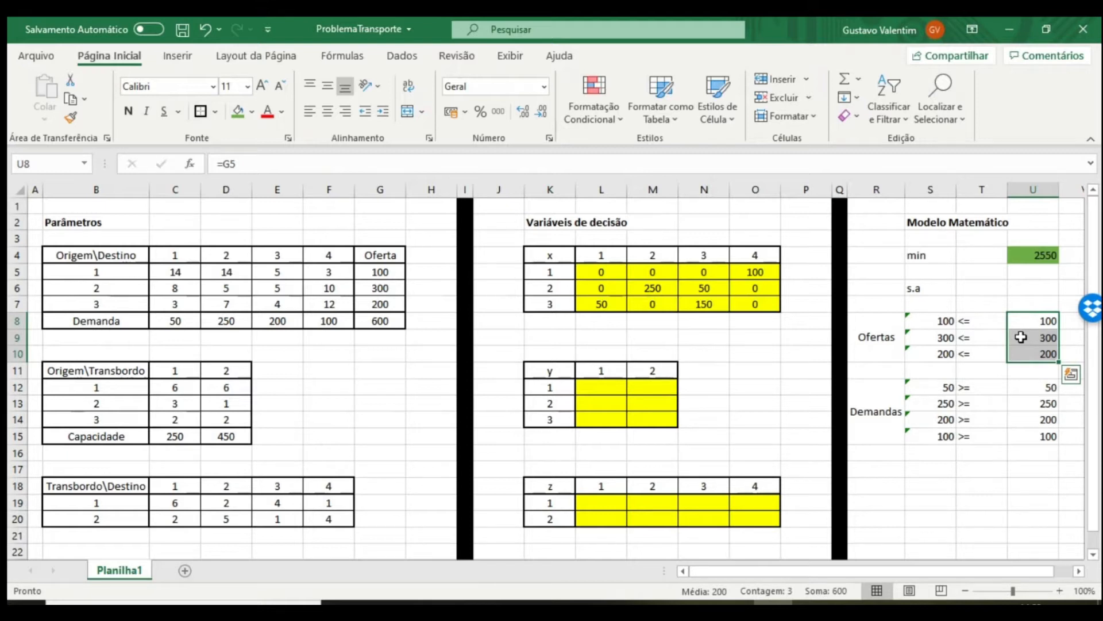
left_click(876, 395)
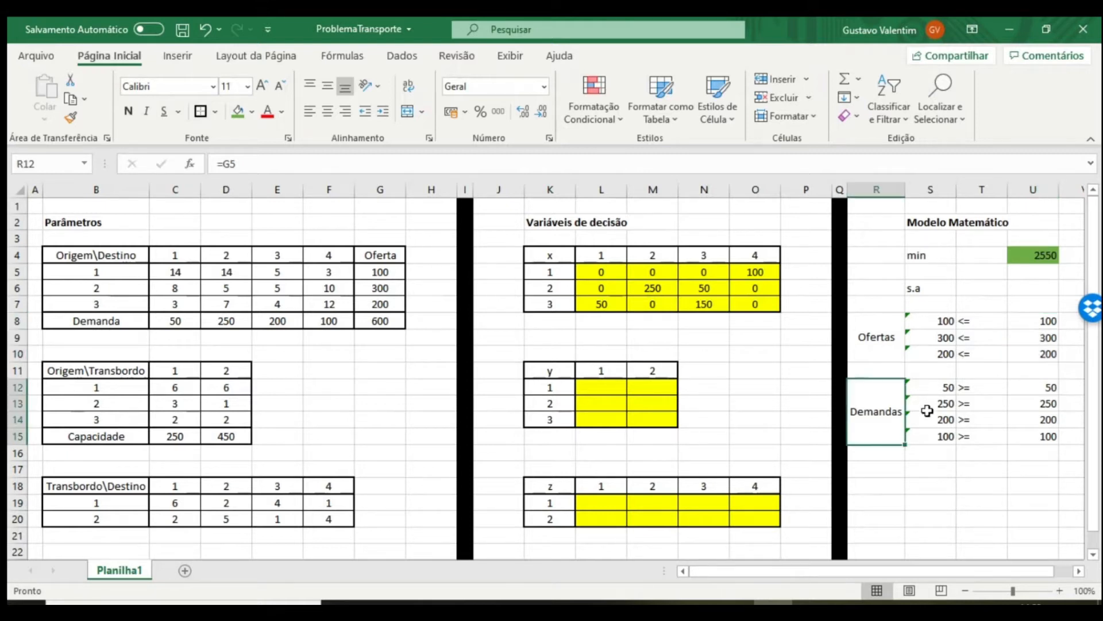
right_click(876, 397)
mouse_move(930, 419)
left_click(835, 400)
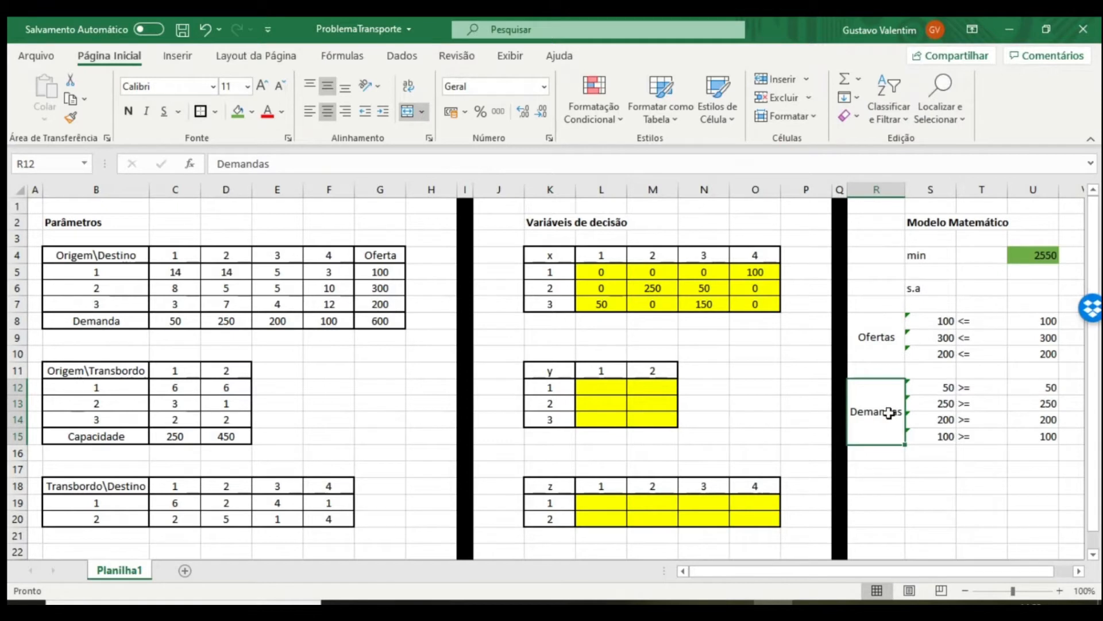
Step: Extend the first demand constraint in S12 with +SOMA(L19:L20) for the z variables and check its demand reference in U12
left_click(931, 389)
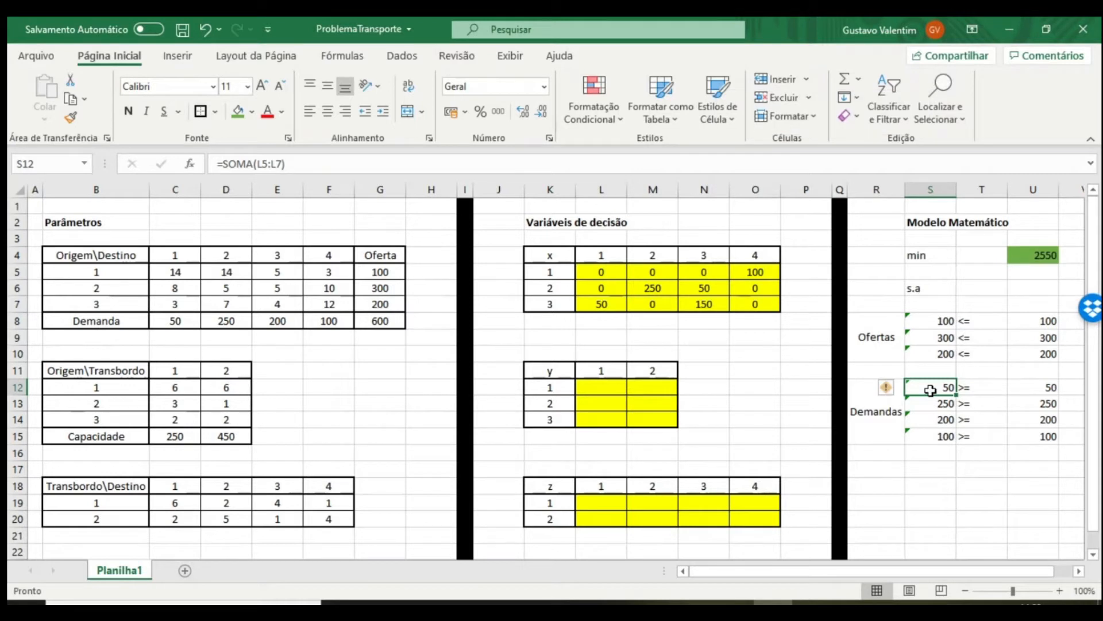
double_click(929, 389)
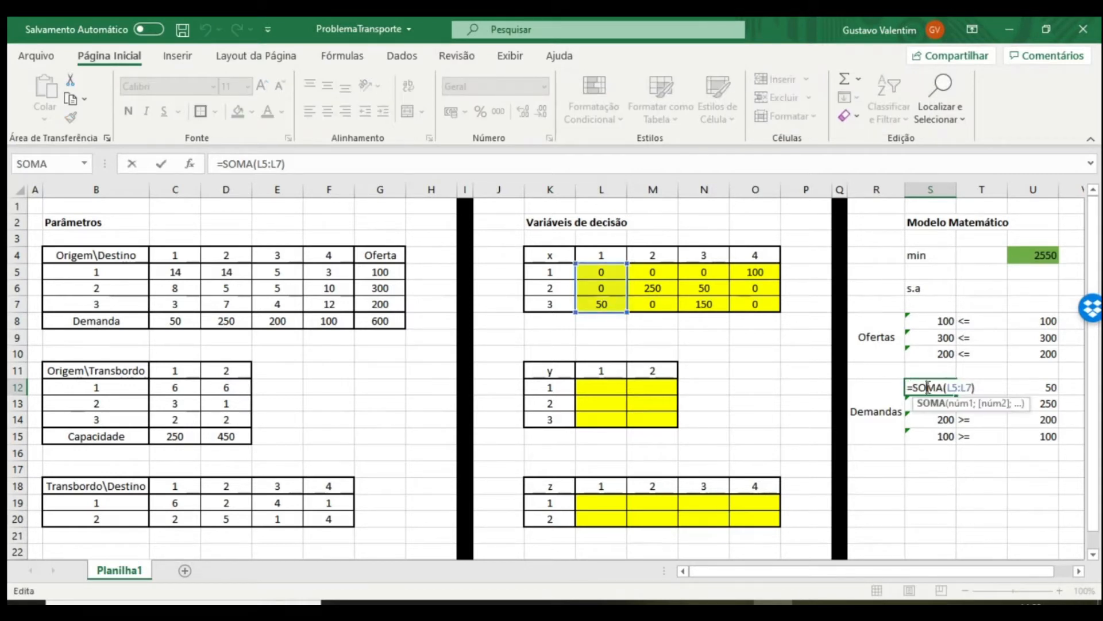
left_click(346, 164)
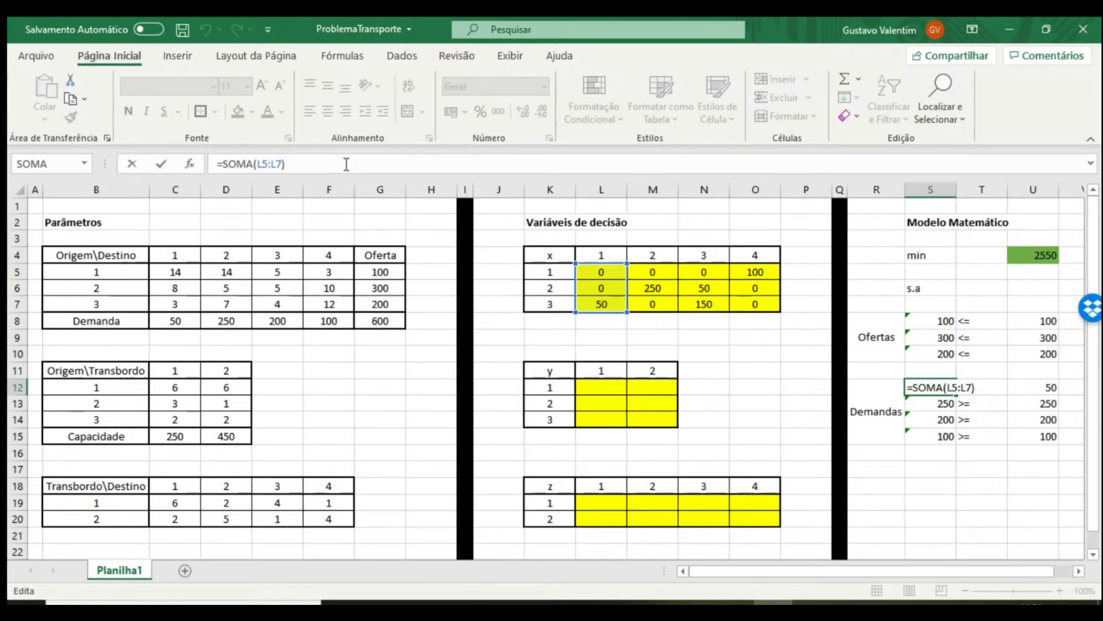
type("+soma")
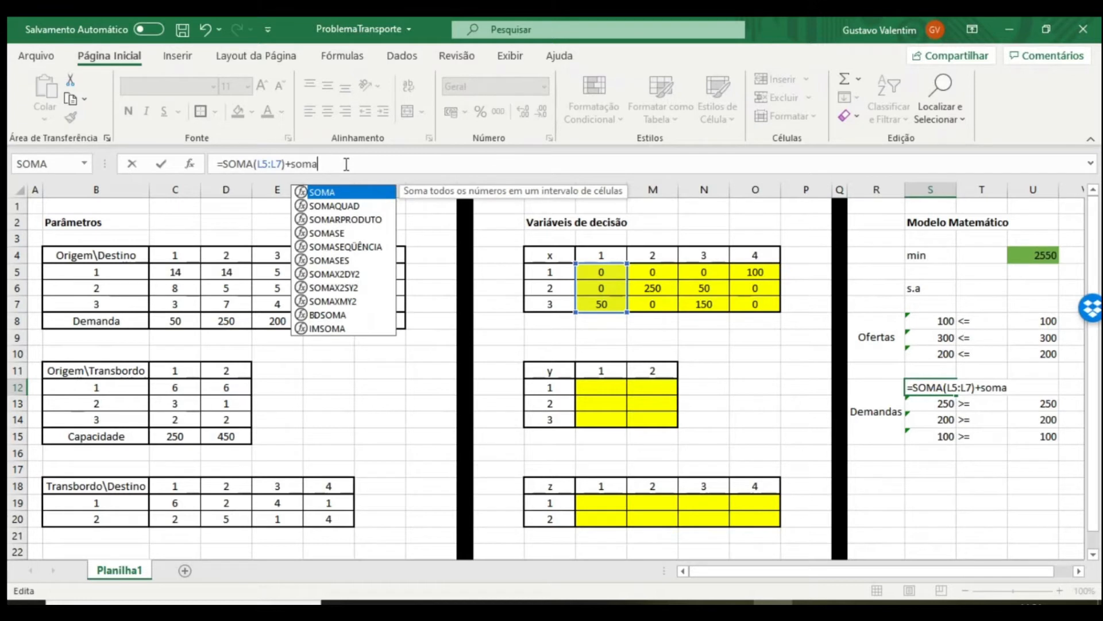
key("Tab")
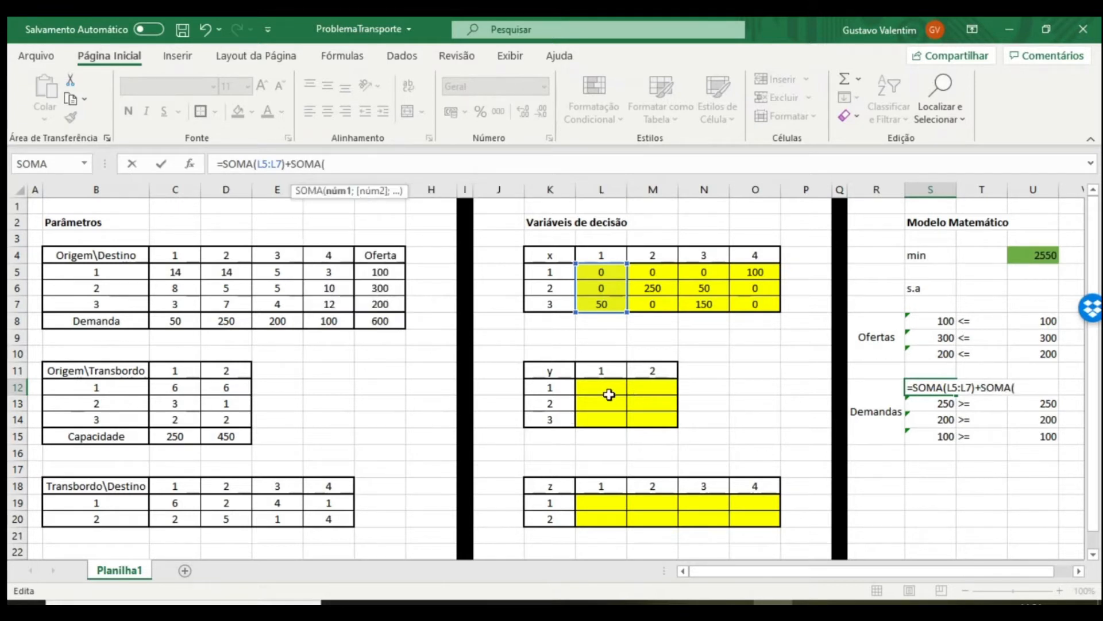
left_click_drag(593, 504, 591, 513)
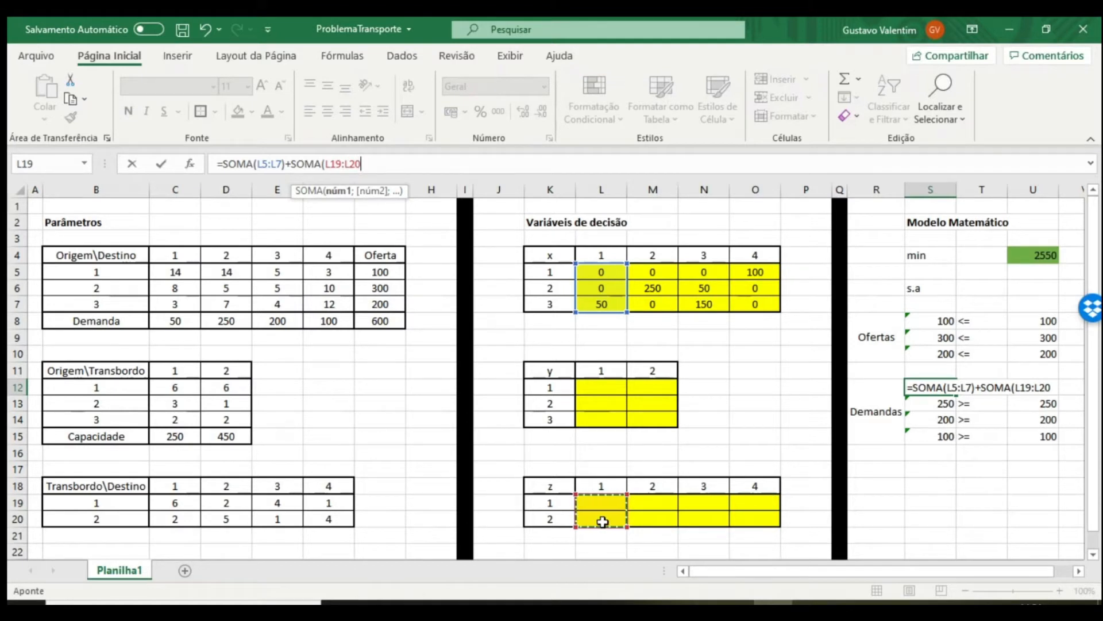
type(")")
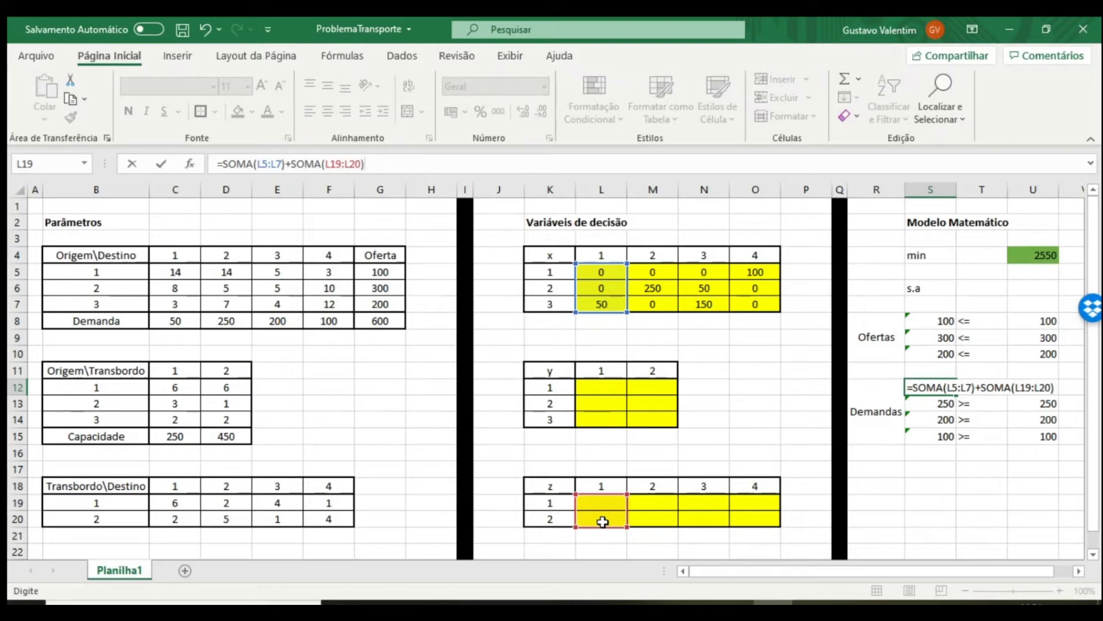
key("Return")
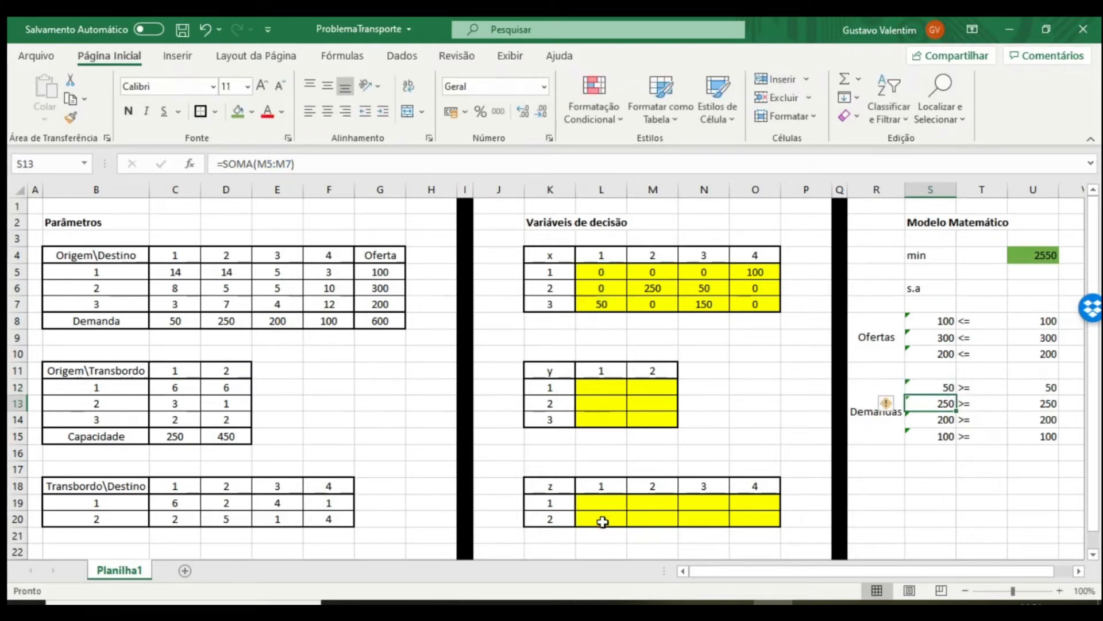
left_click(1044, 383)
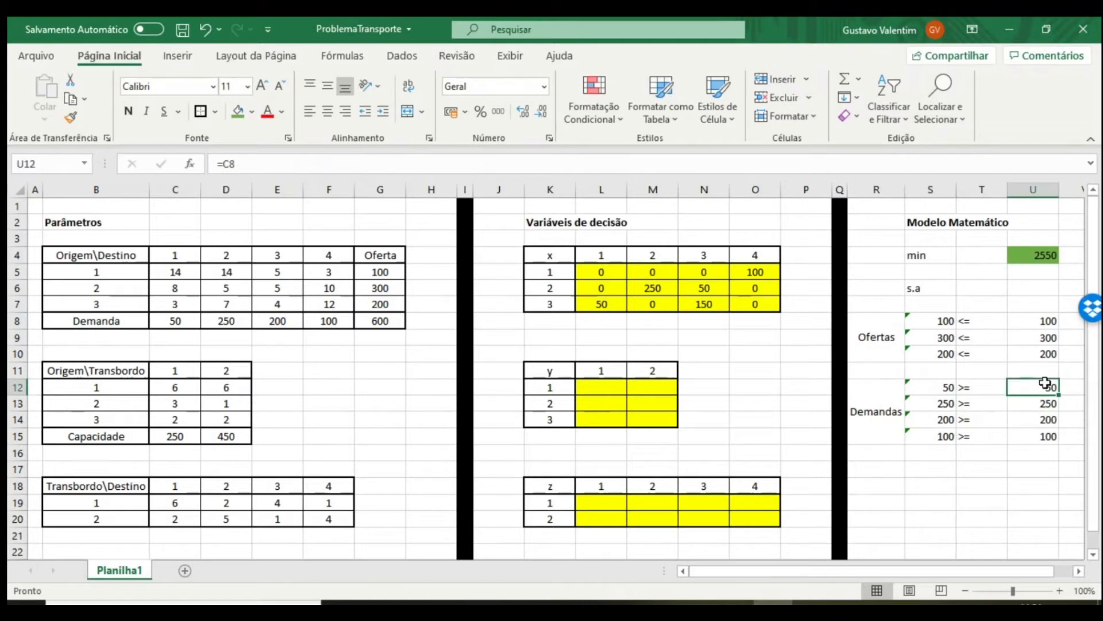
Step: Extend the second demand constraint in S13 with +SOMA(M19:M20) and commit it
left_click(937, 406)
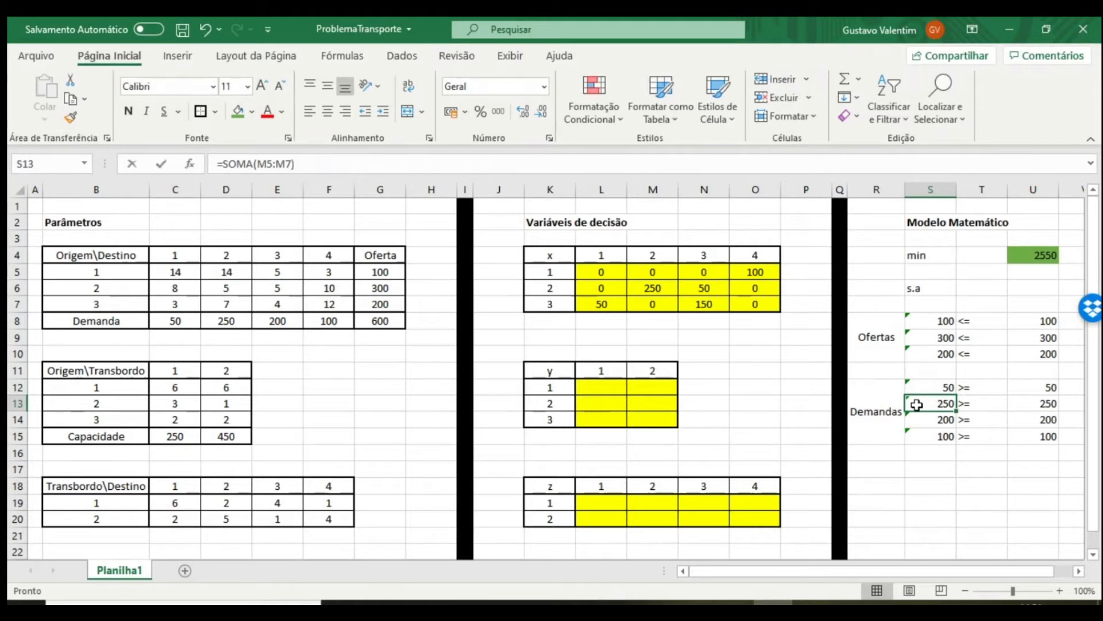
double_click(916, 405)
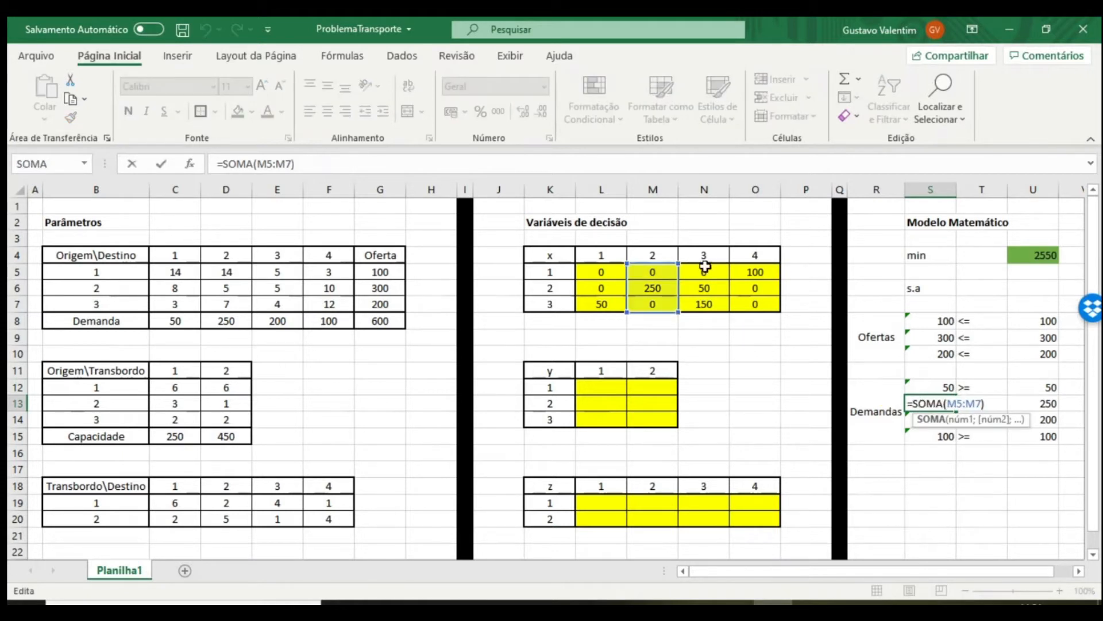
left_click(405, 162)
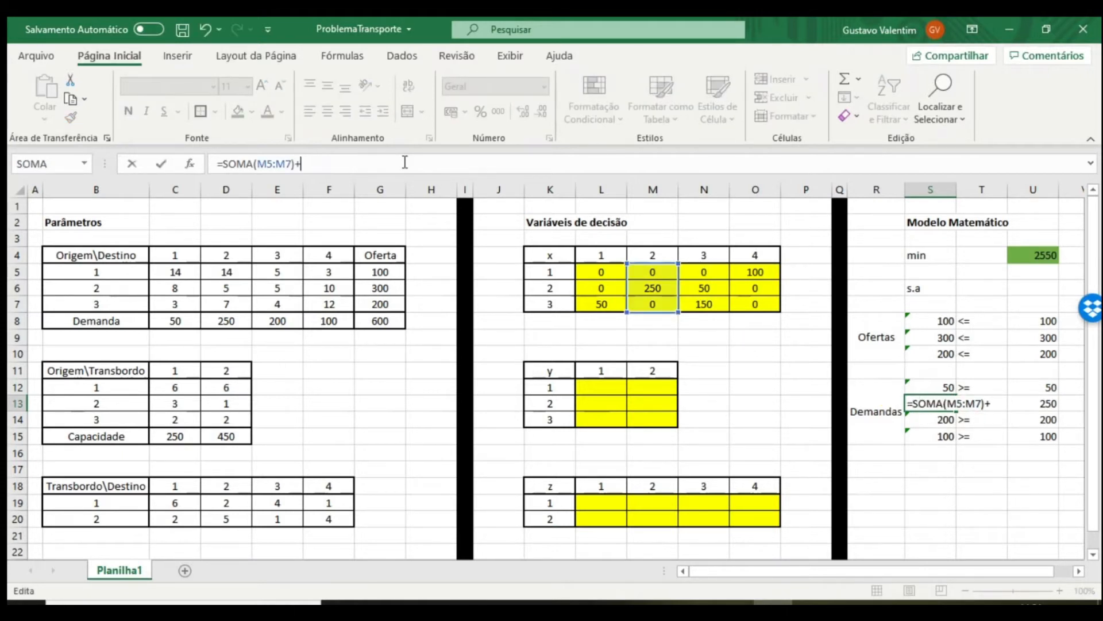
type("+soma (")
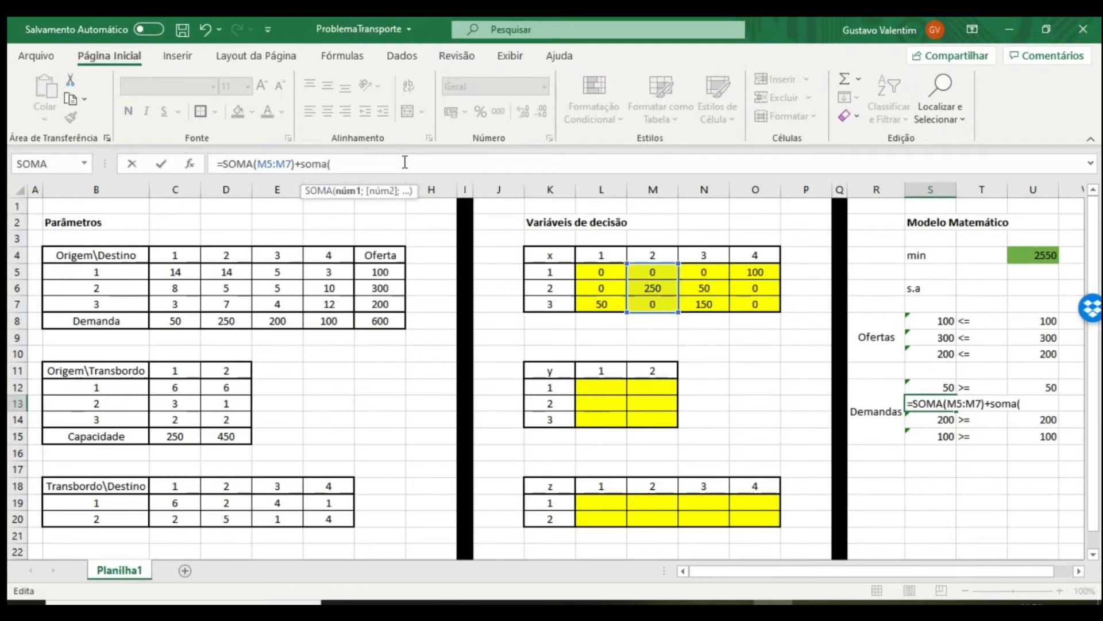
left_click_drag(651, 505, 653, 516)
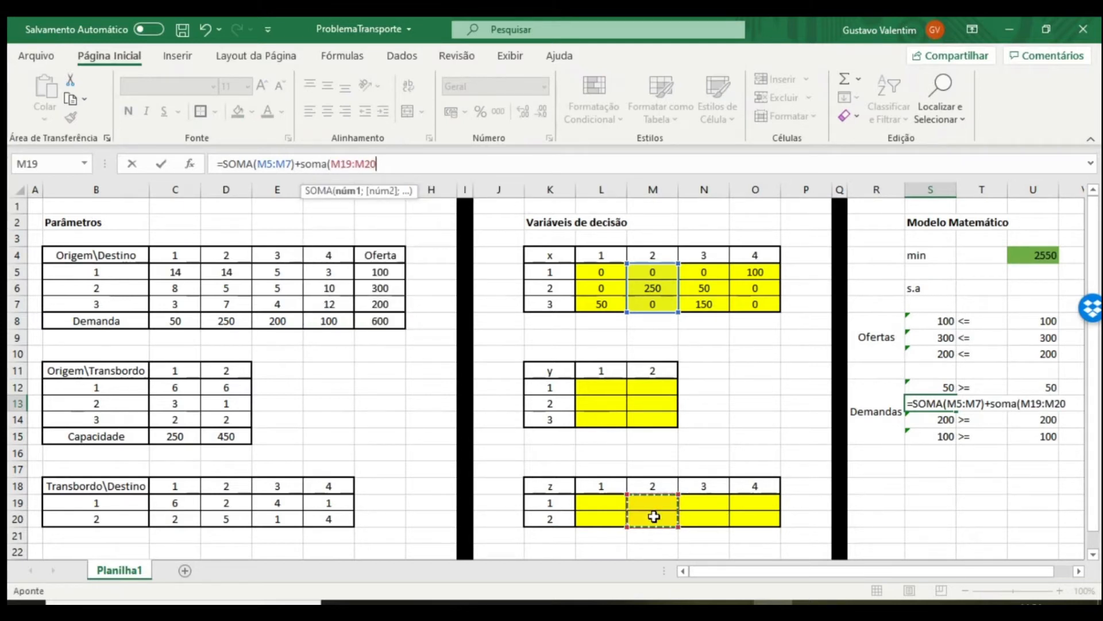
type(")")
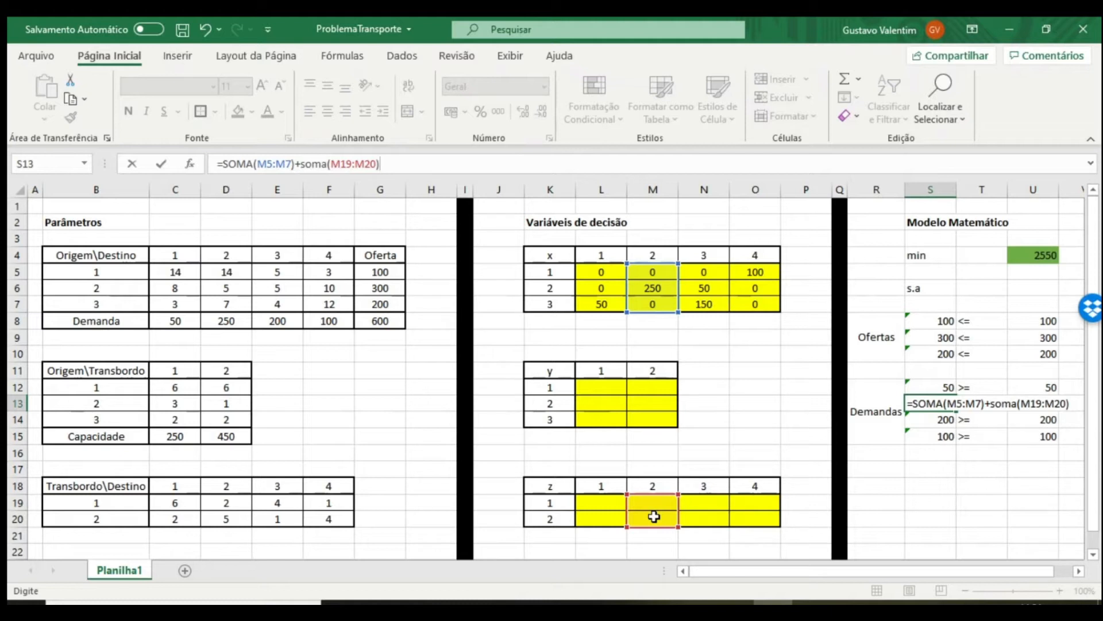
key("Return")
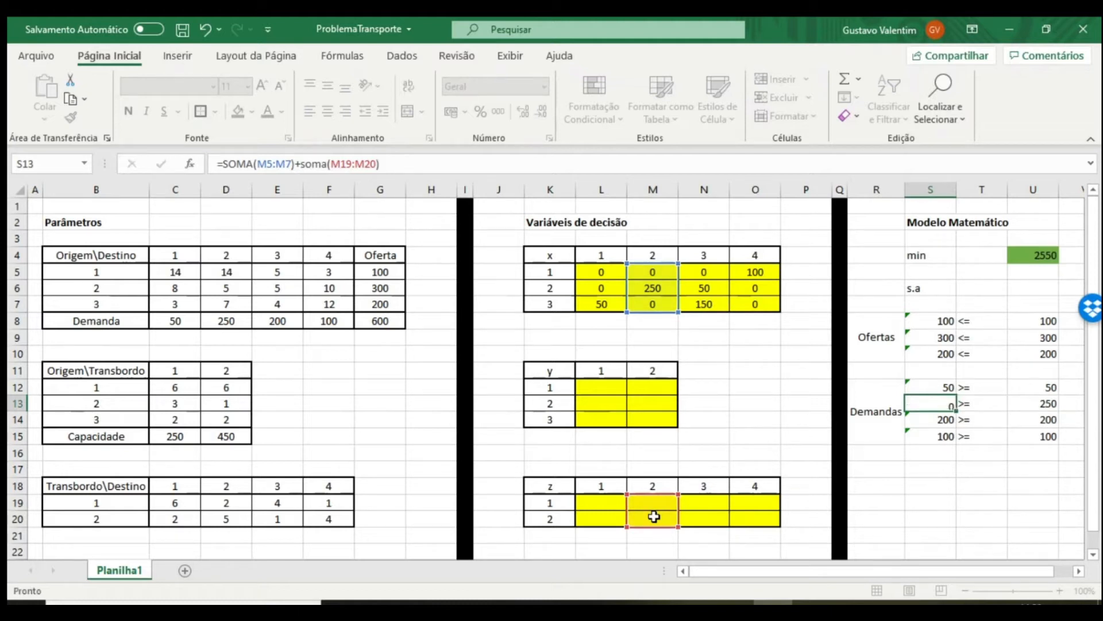
Step: Extend the third demand constraint in S14 with +SOMA(N19:N20) and commit it
left_click(464, 166)
type("+soma")
key("Tab")
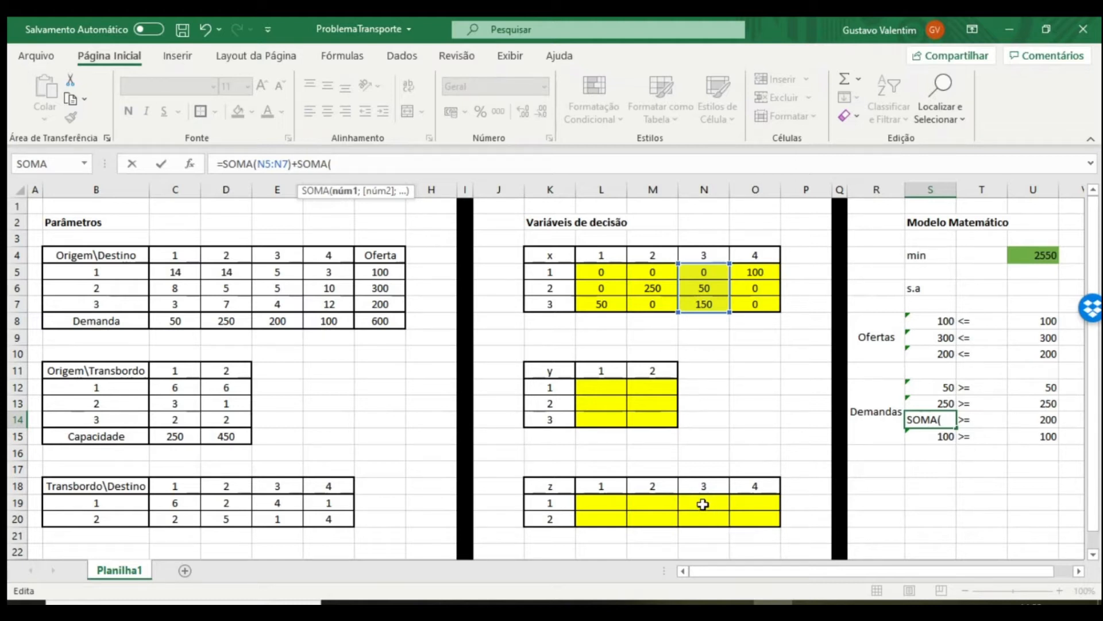
left_click_drag(705, 503, 704, 514)
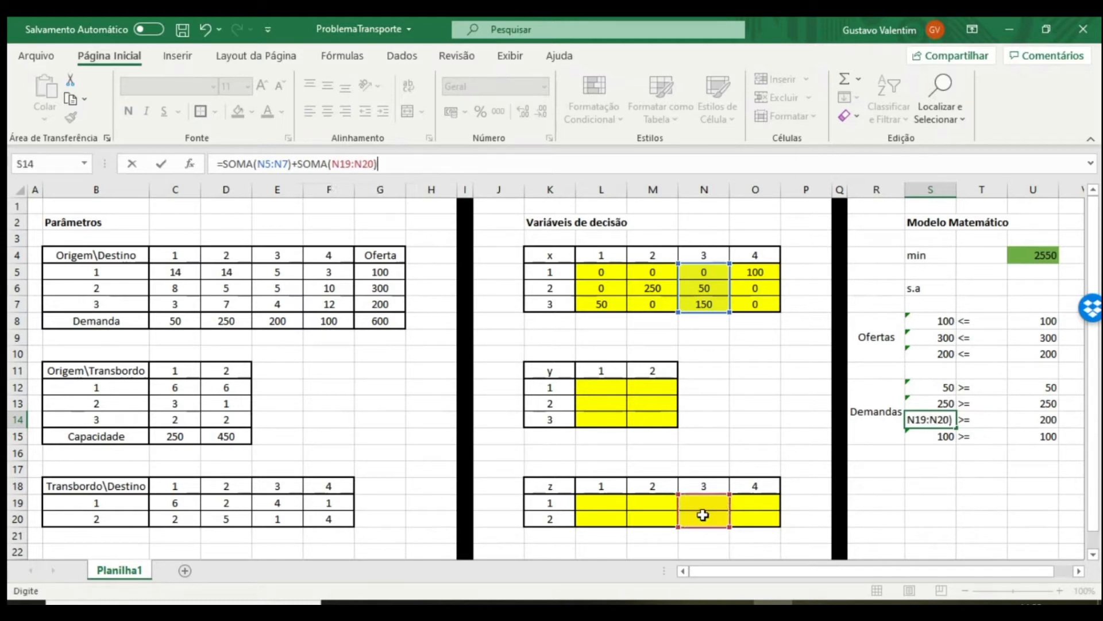
key("Return")
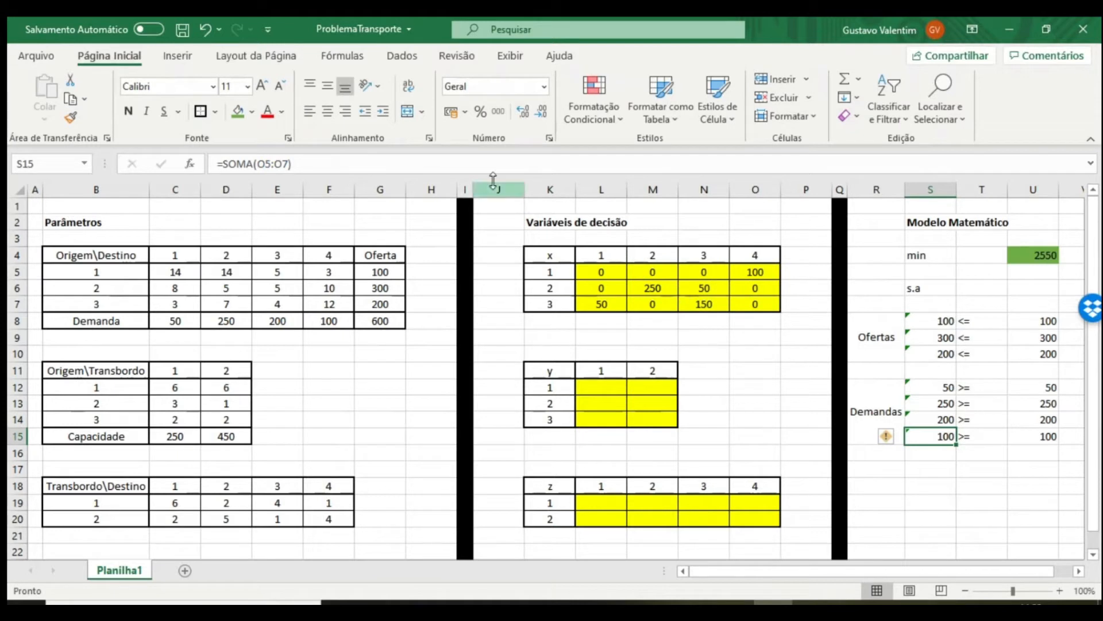
Step: Extend the fourth demand constraint in S15 with +SOMA(O19:O20) for the z variables
left_click(486, 165)
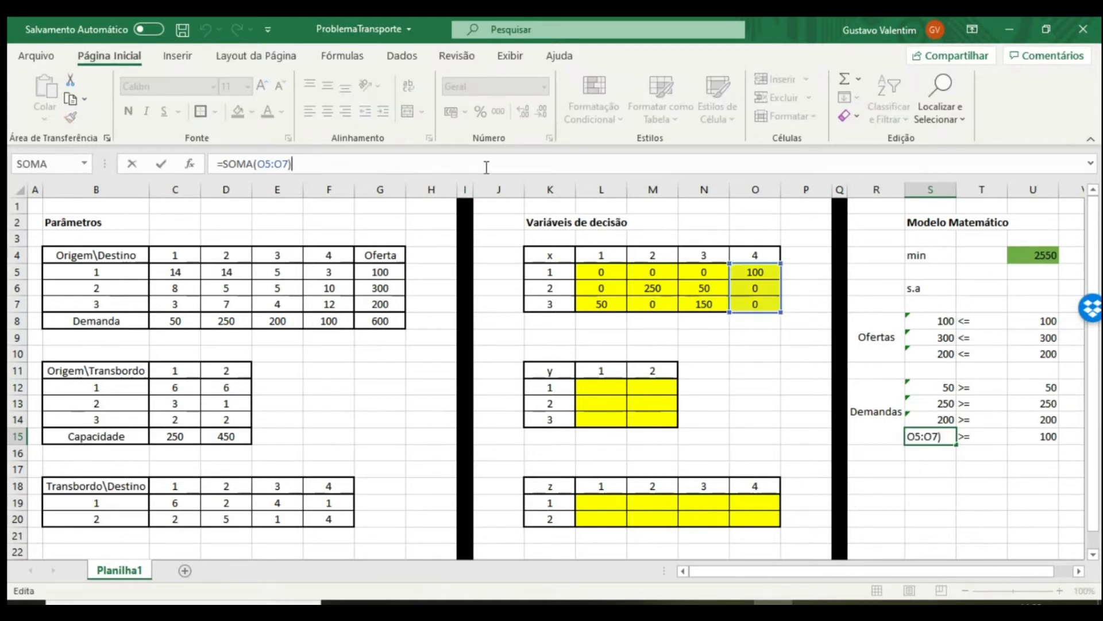
key("Escape")
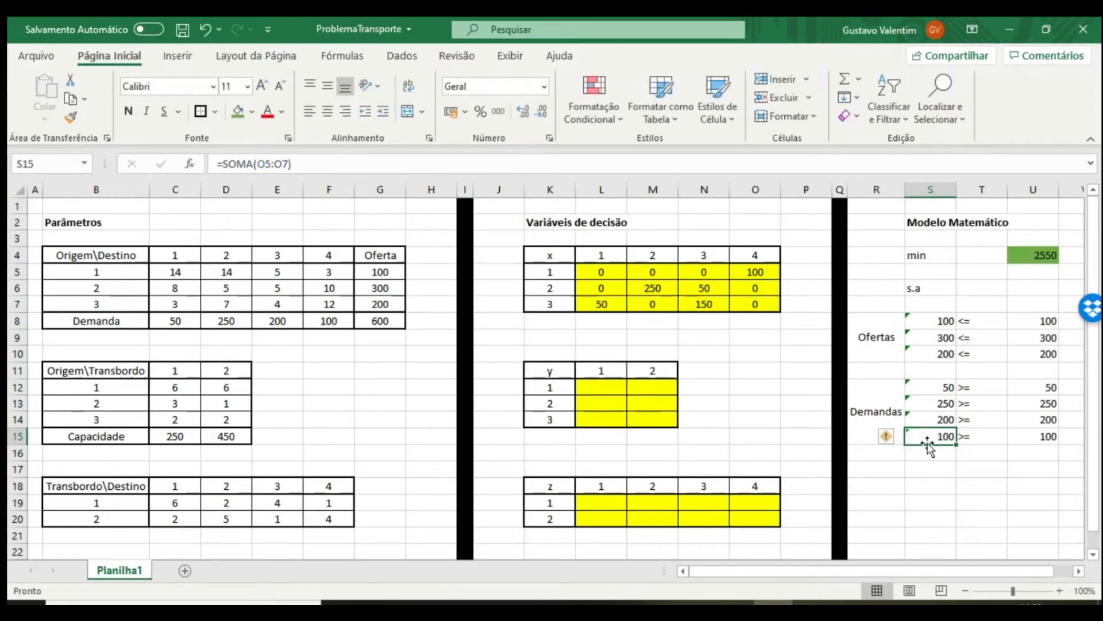
double_click(927, 441)
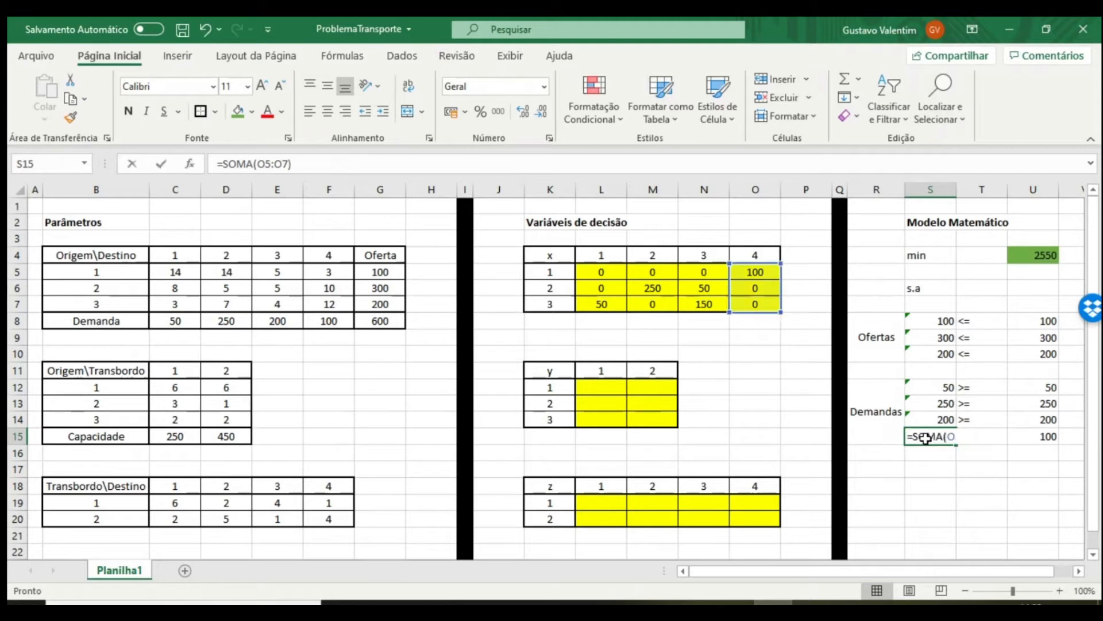
left_click(450, 168)
type("+soma")
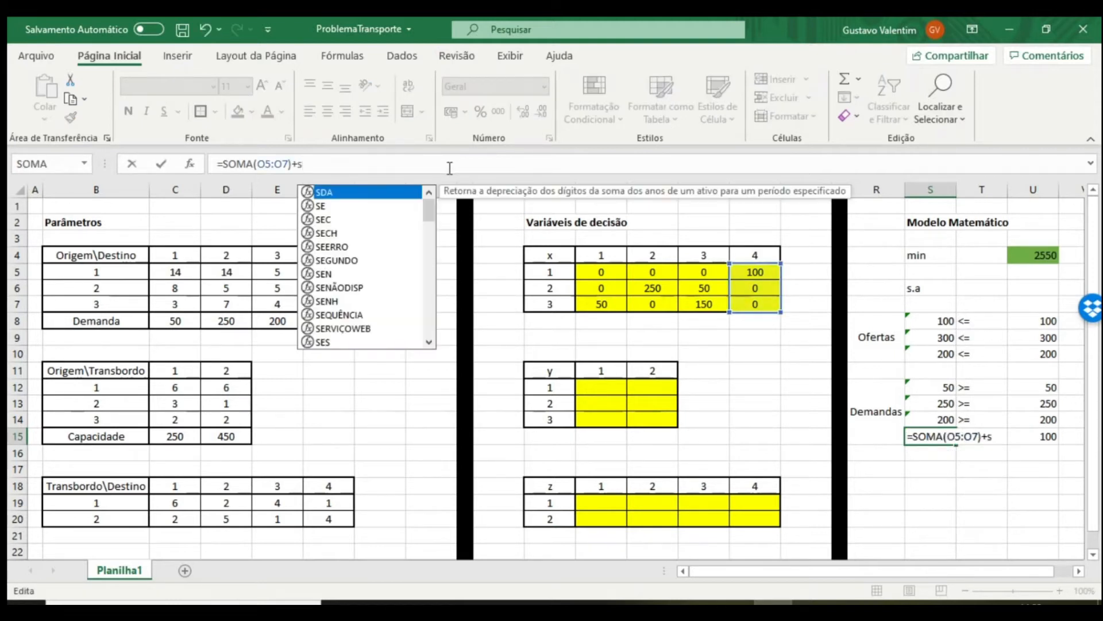
key("Tab")
left_click_drag(749, 501, 751, 513)
type(")")
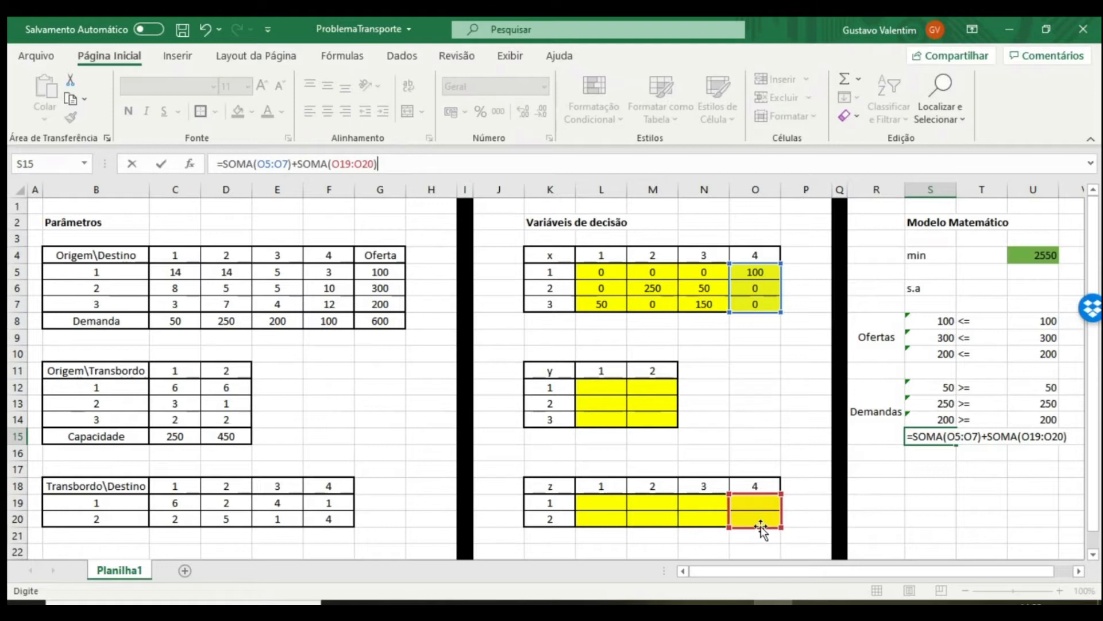
key("Return")
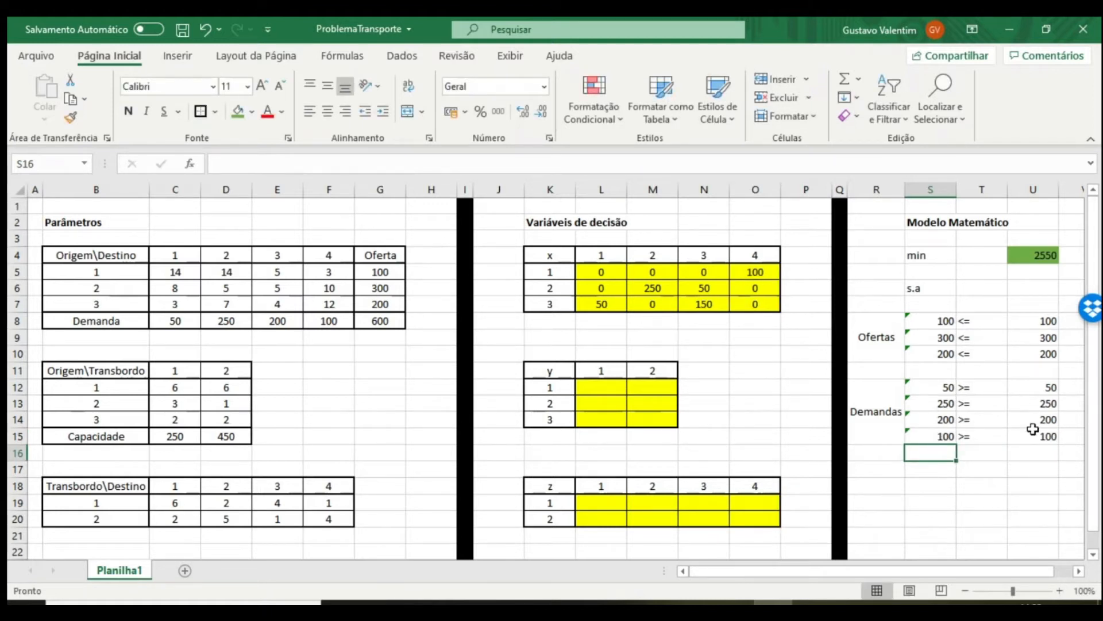
Step: Enter the label Capacidade Transbordo in R17, below the demand constraints
key("Down")
key("Left")
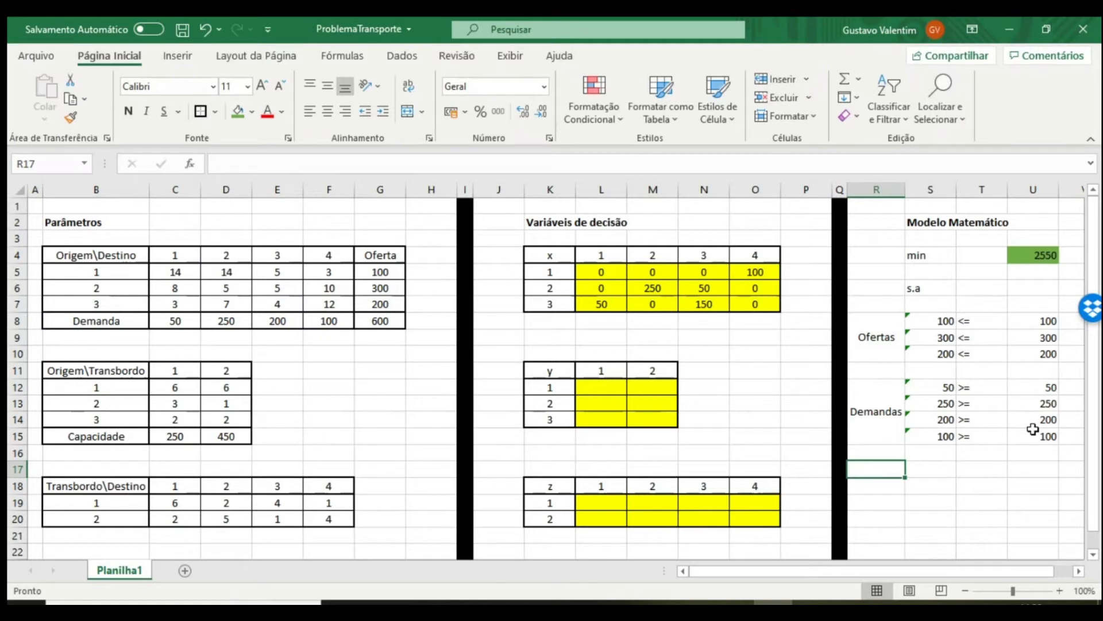
type("Ca")
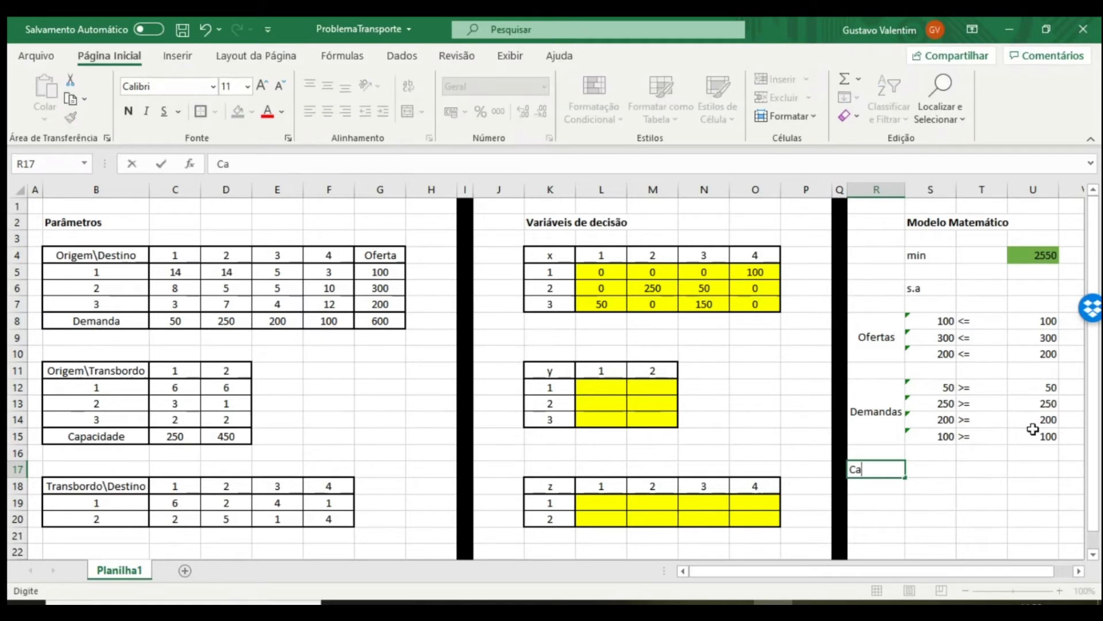
type("pacidad")
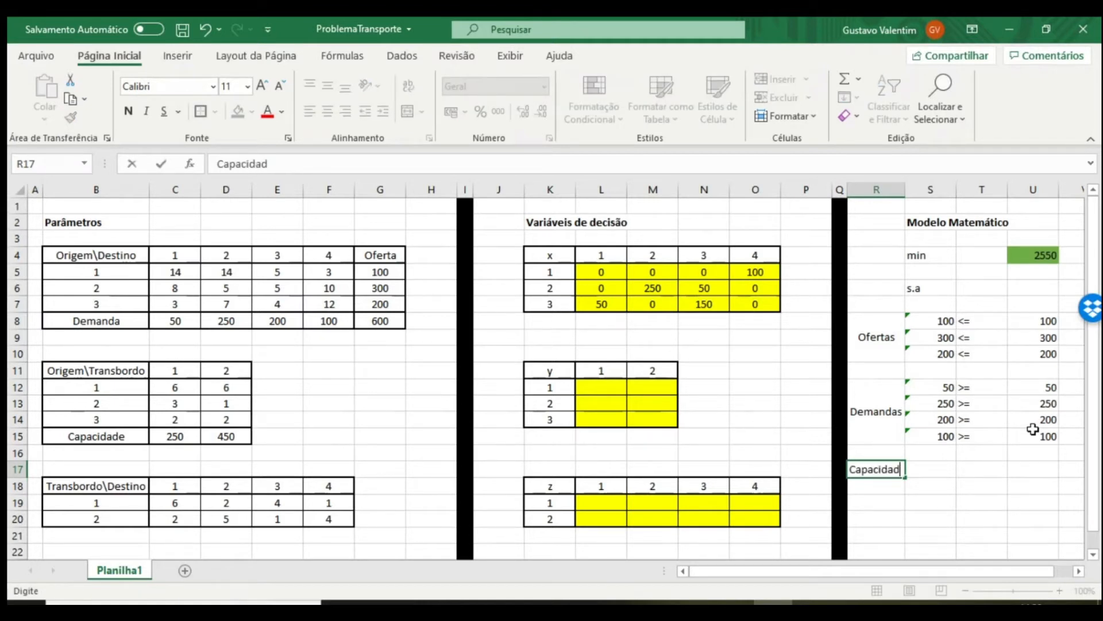
type("e Transbordo")
key("Return")
Step: Merge and center R17:R18 with wrapped text, and adjust column R's width so the label fits on two lines
key("shift+Up")
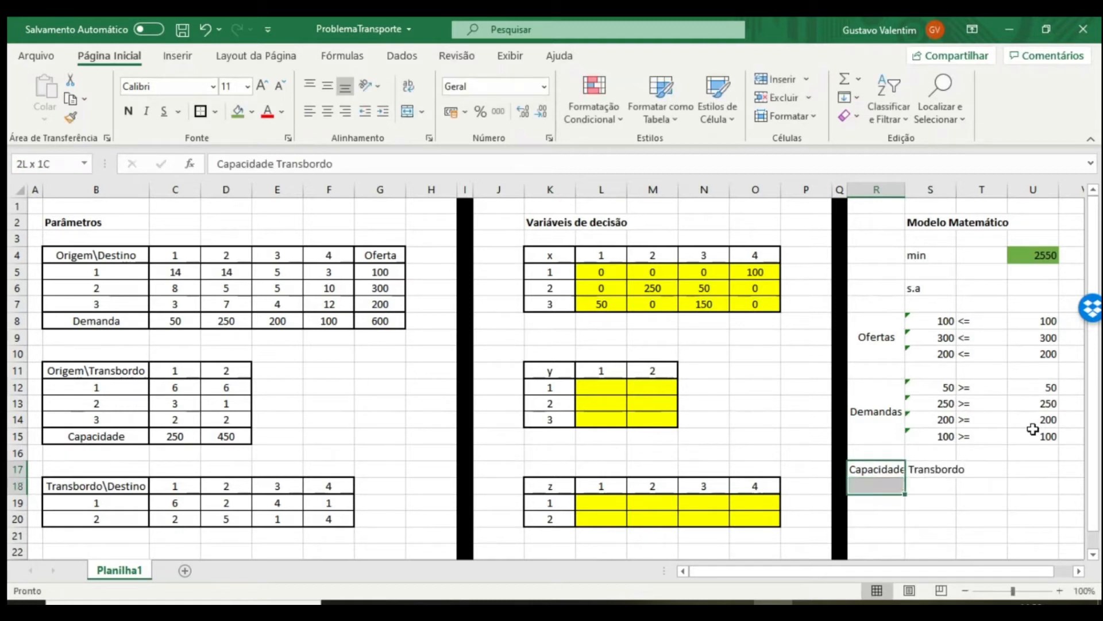
left_click(407, 109)
left_click(406, 89)
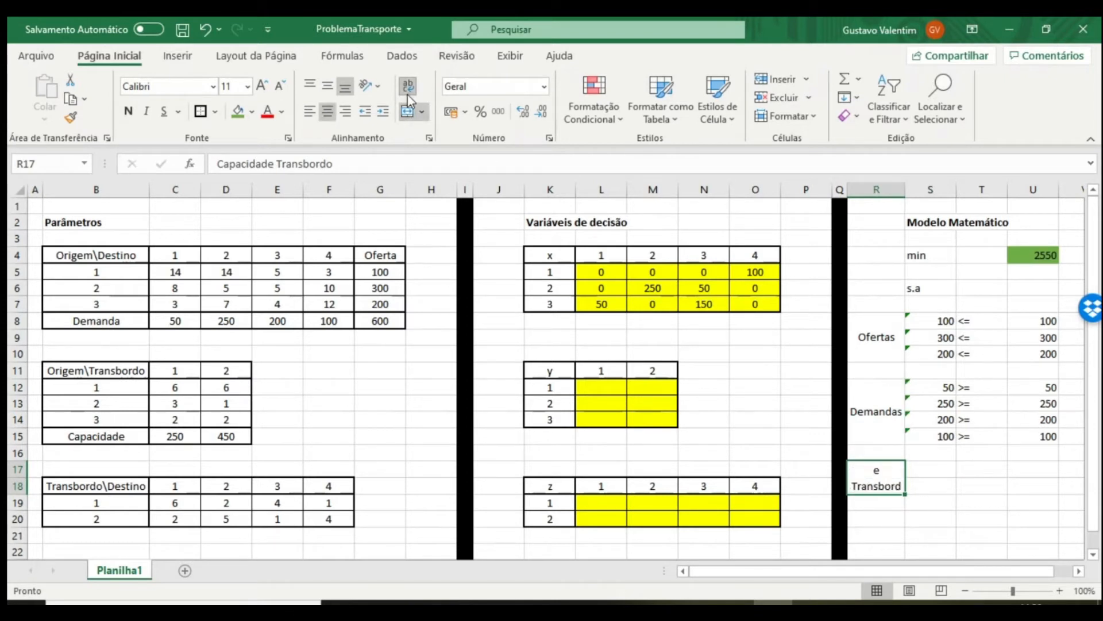
double_click(905, 189)
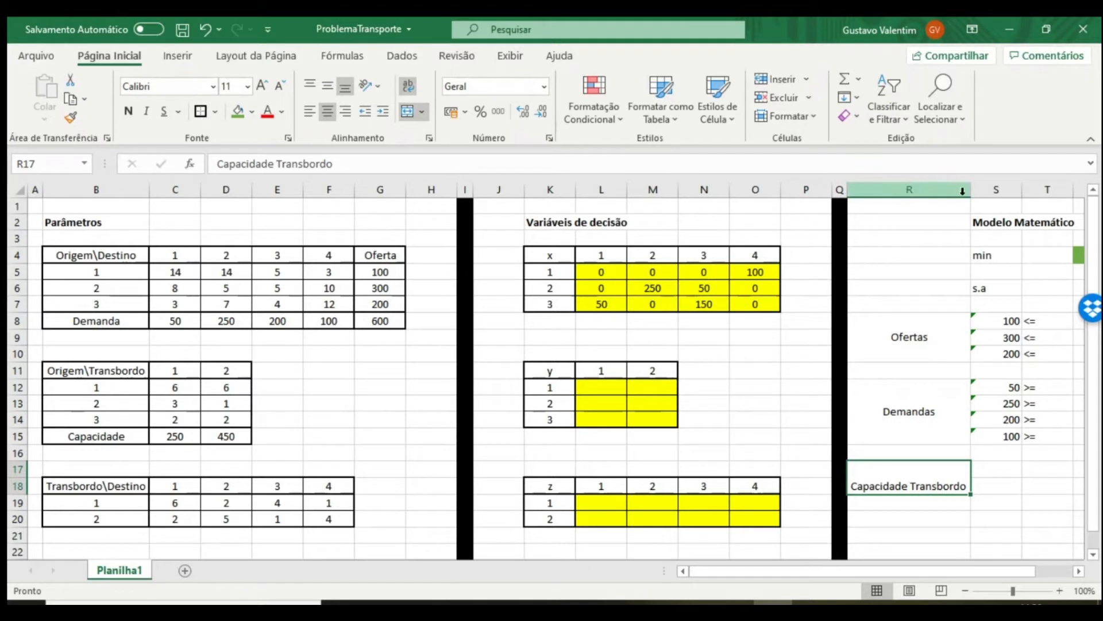
left_click_drag(971, 189, 919, 194)
Step: Enter =SOMA(L12:L14) in S17 as the inflow to the first transshipment point
left_click(959, 469)
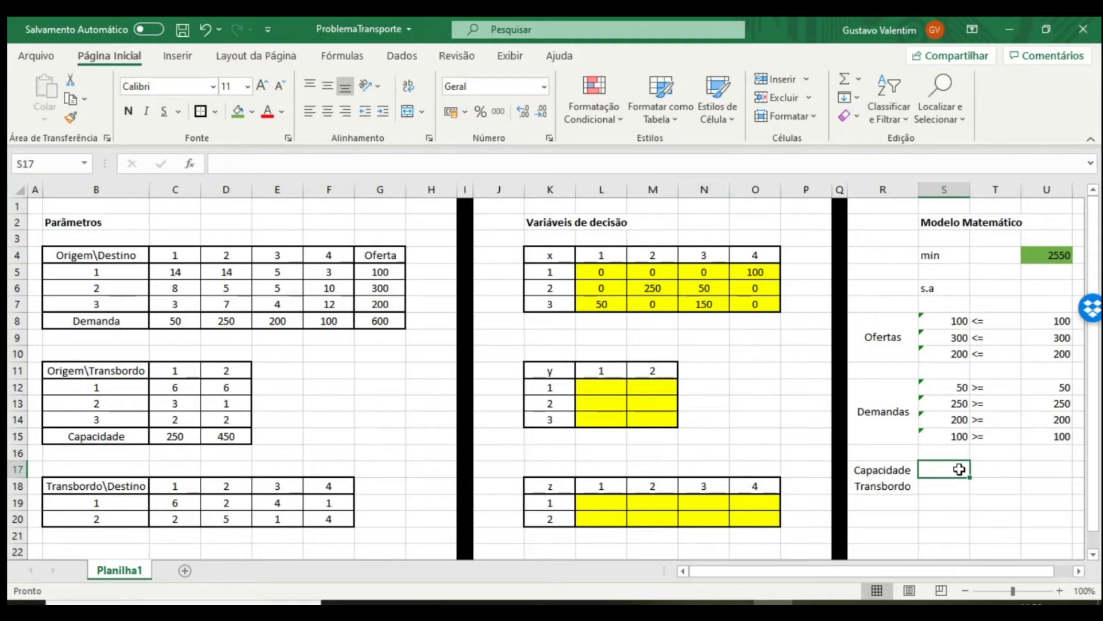
type("=soma")
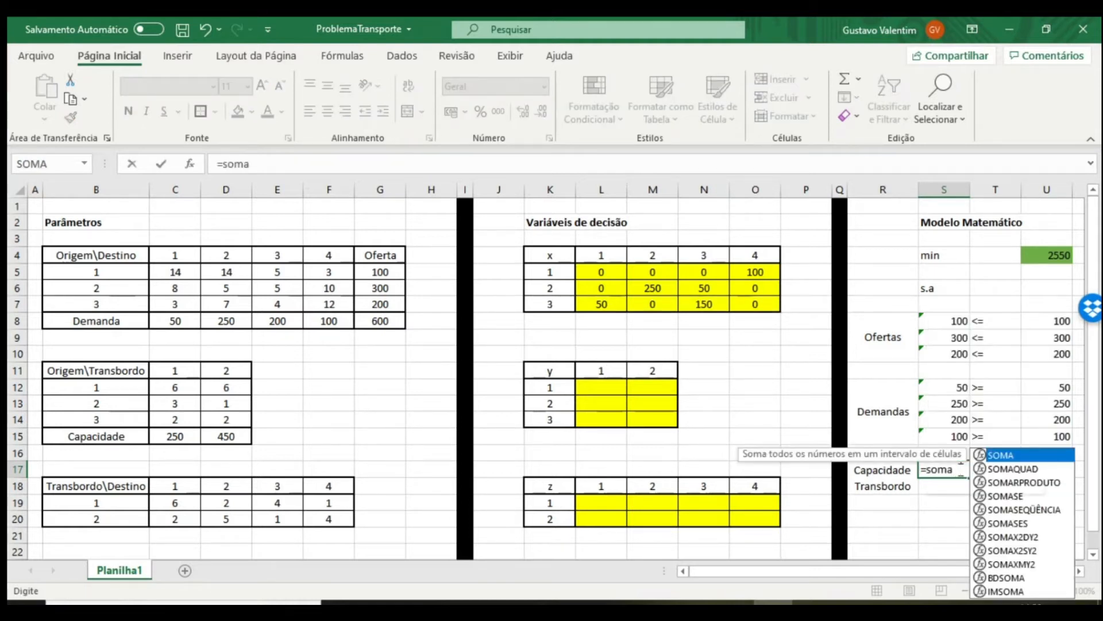
key("Tab")
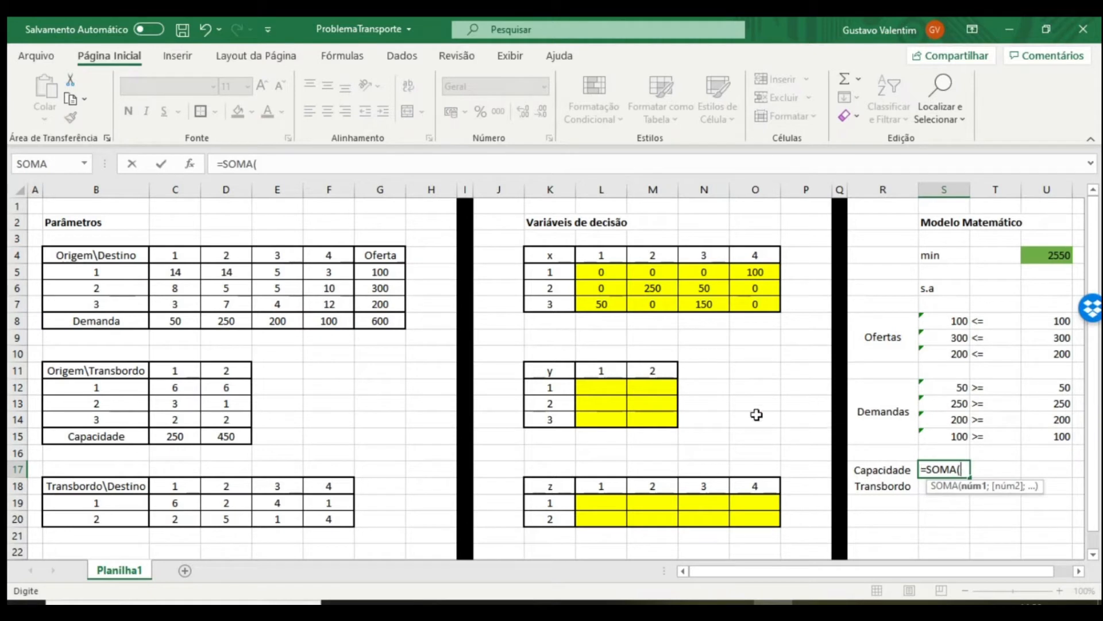
left_click_drag(591, 390, 593, 415)
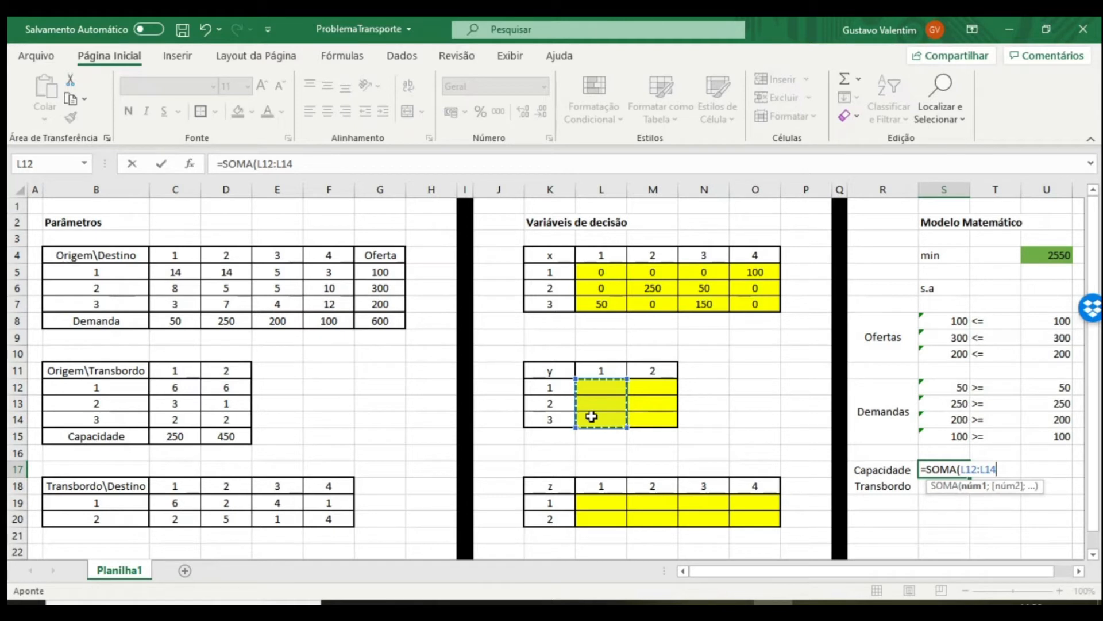
type(")")
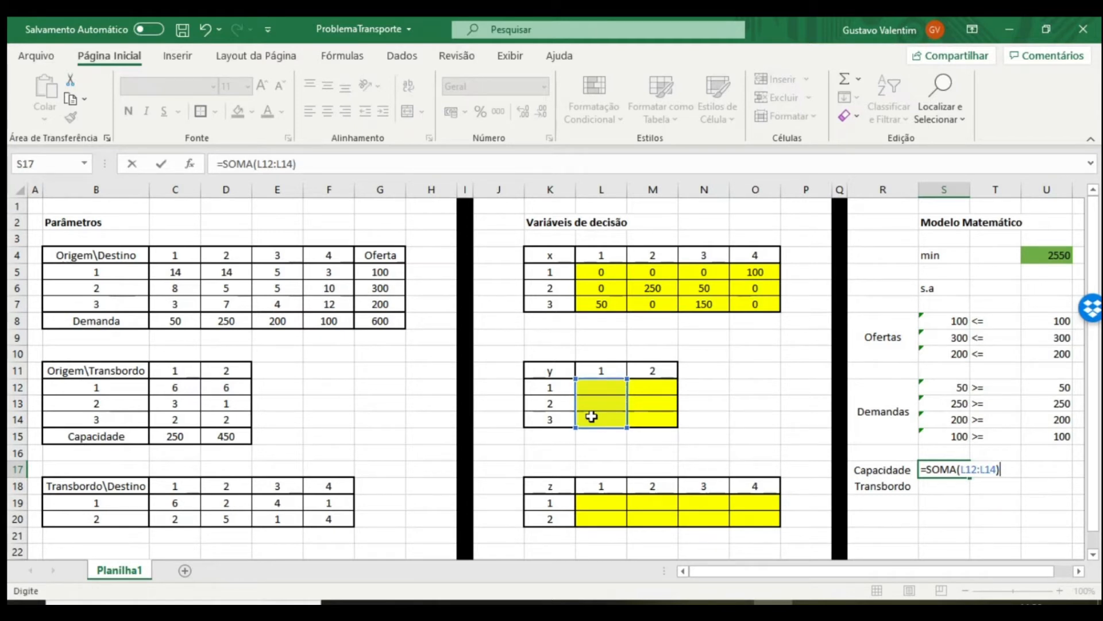
key("Return")
Step: Complete the first transshipment capacity constraint with <= in T17 and the capacity reference =C15 in U17
key("Up")
key("Right")
type("<=")
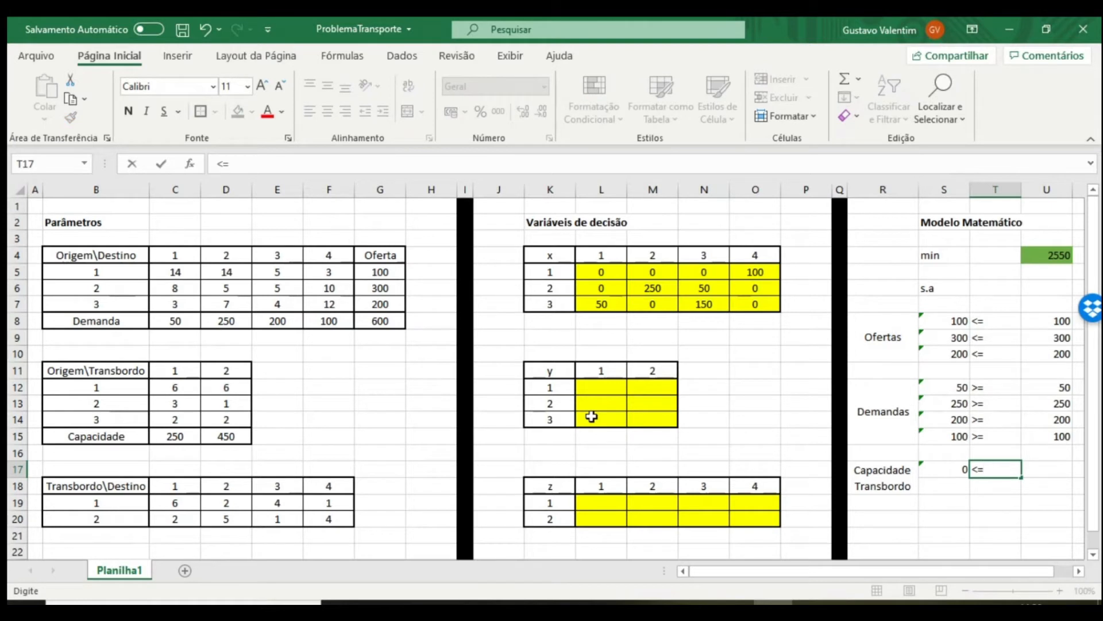
key("Tab")
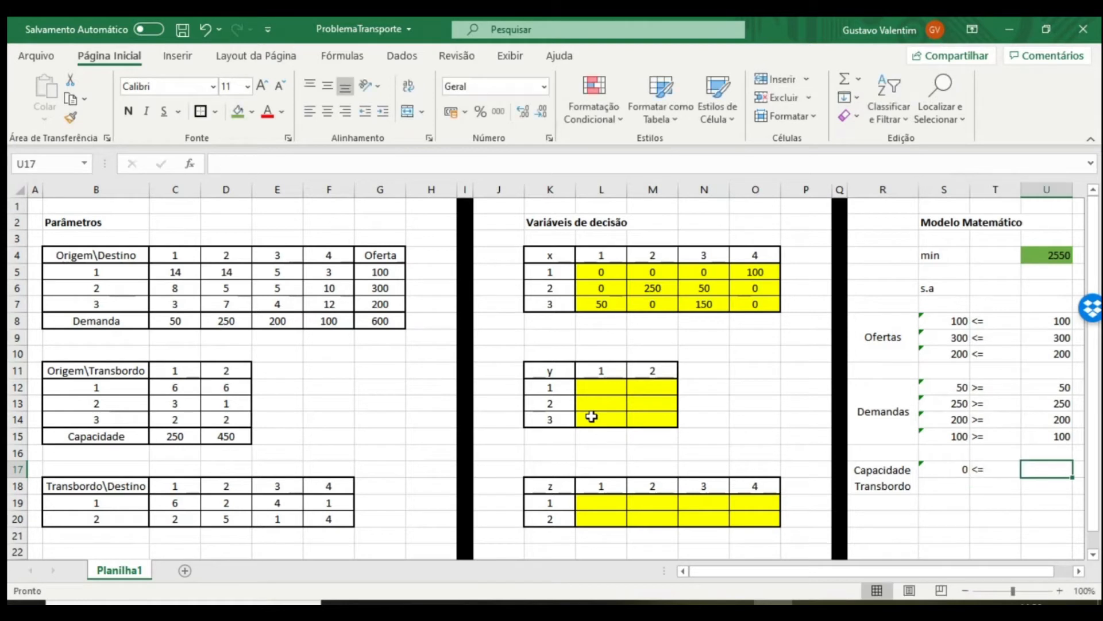
type("=")
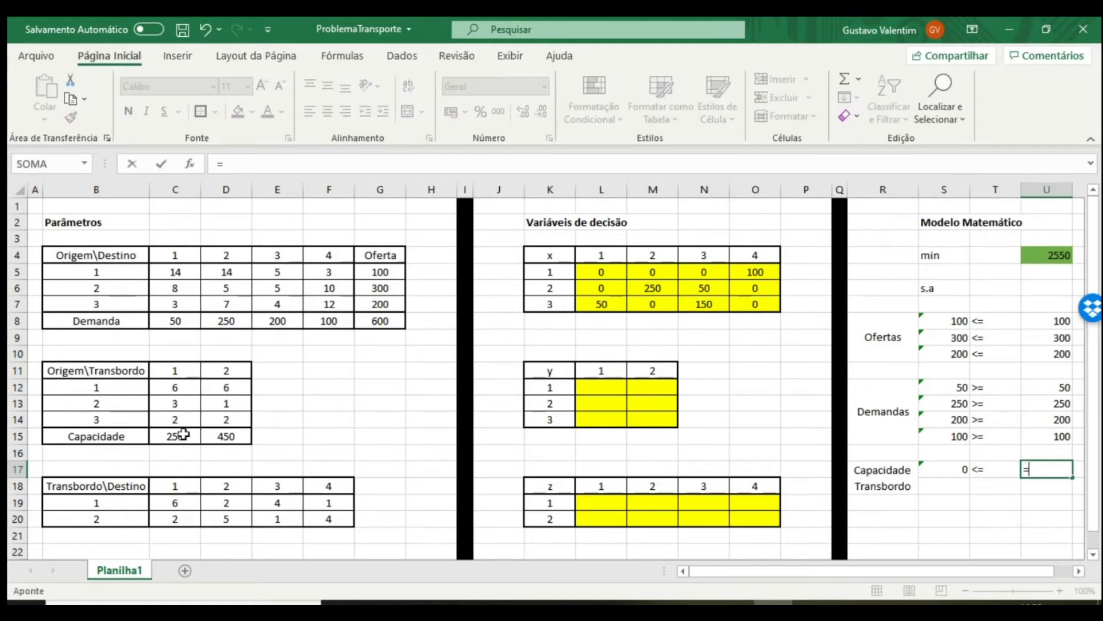
left_click(179, 435)
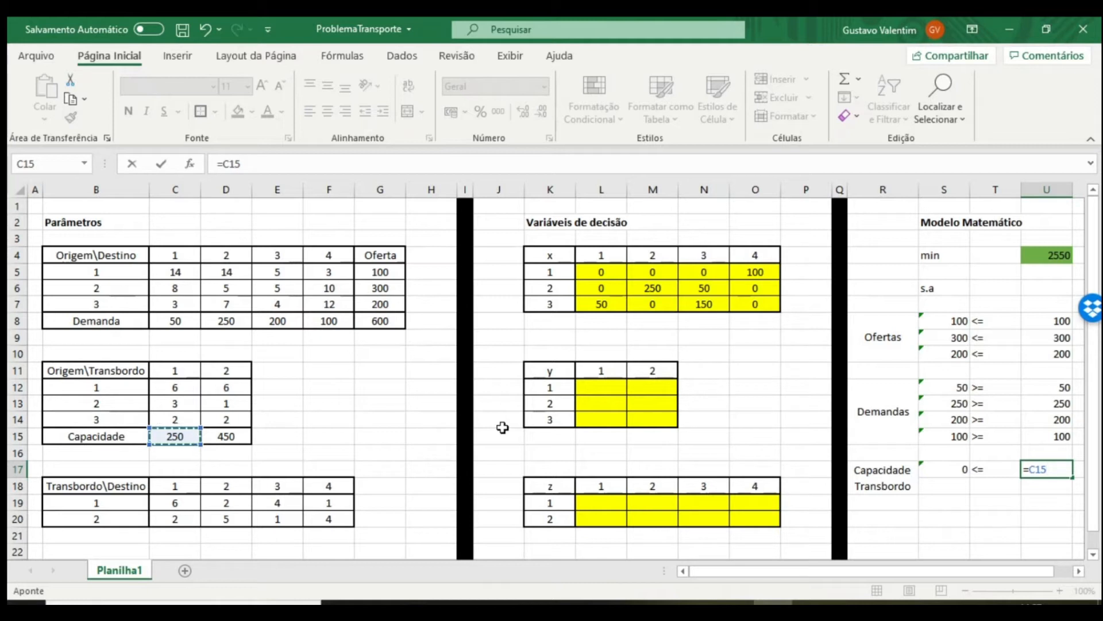
key("Return")
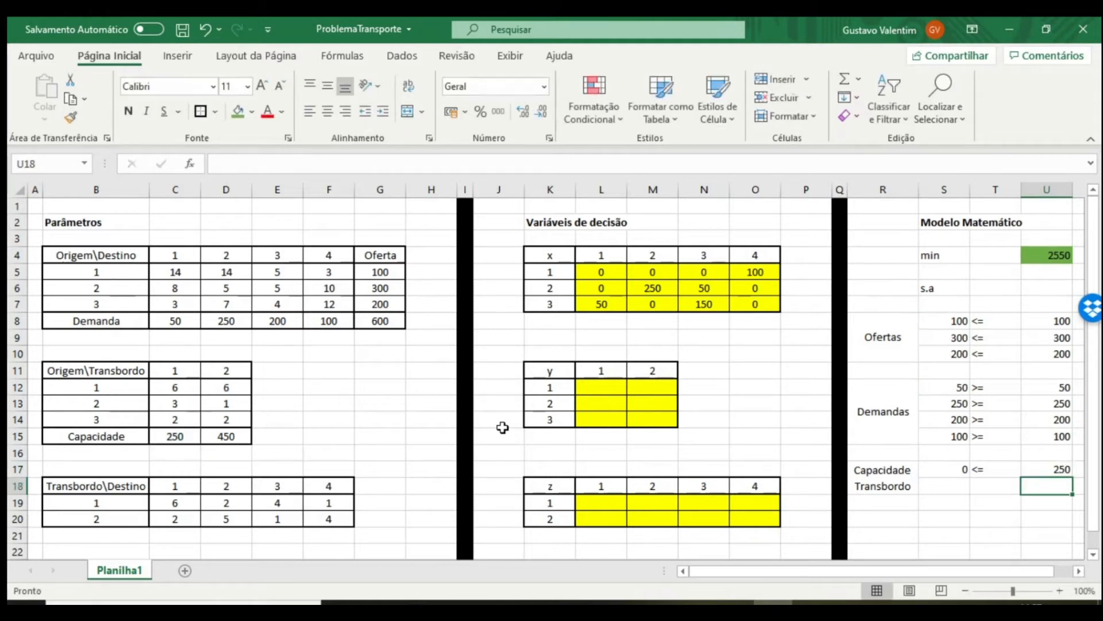
Step: Enter =SOMA(M12:M14) in S18 as the inflow to the second transshipment point
key("Left")
key("Left")
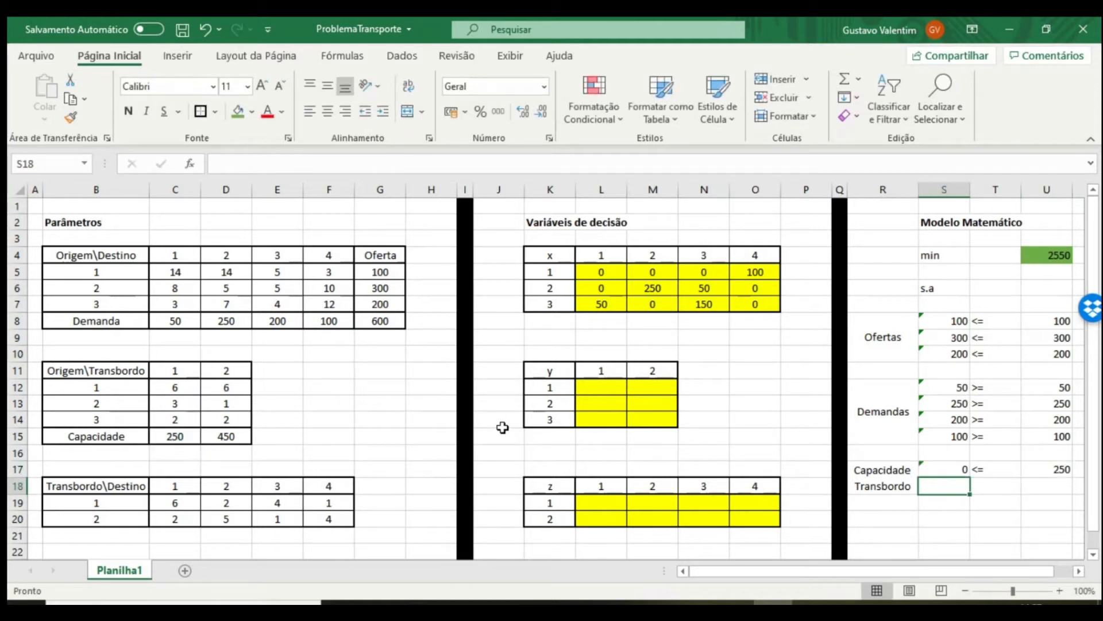
type("=")
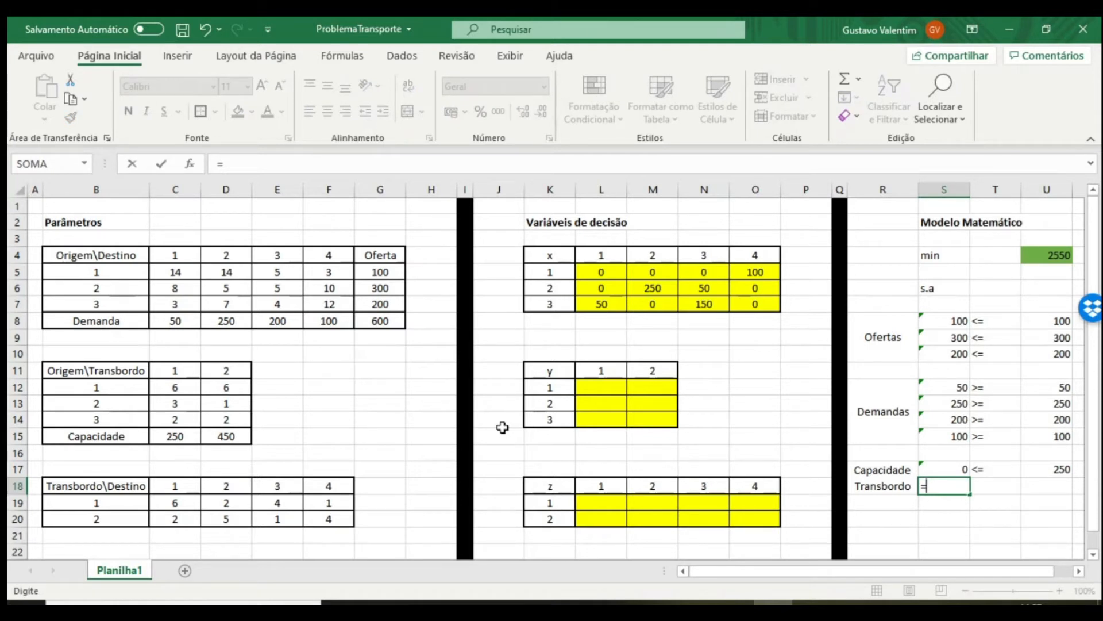
type("som")
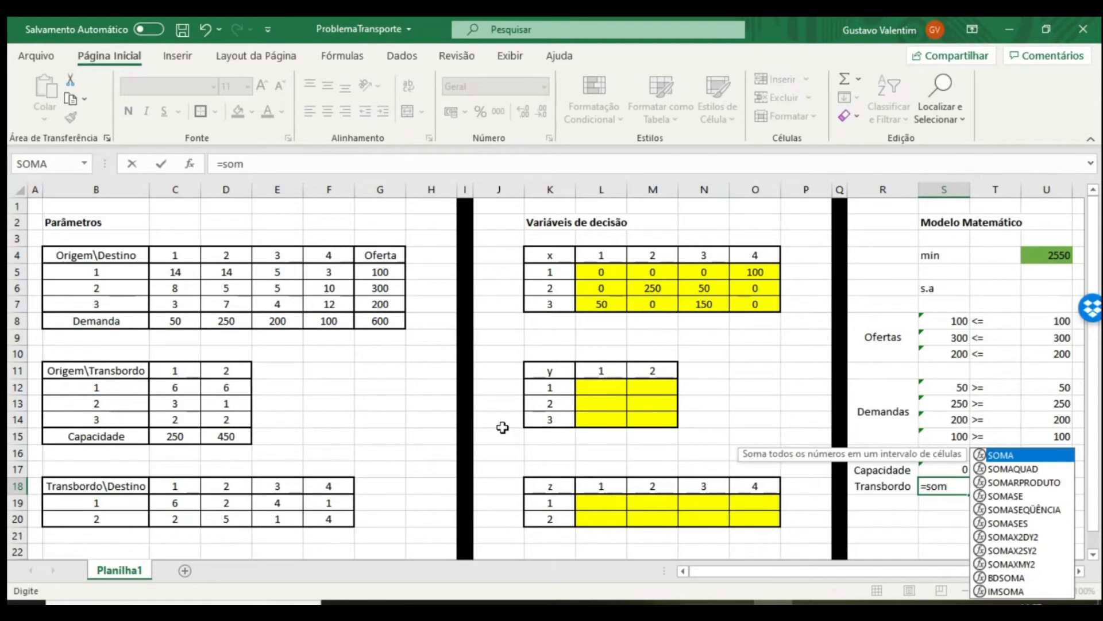
key("Tab")
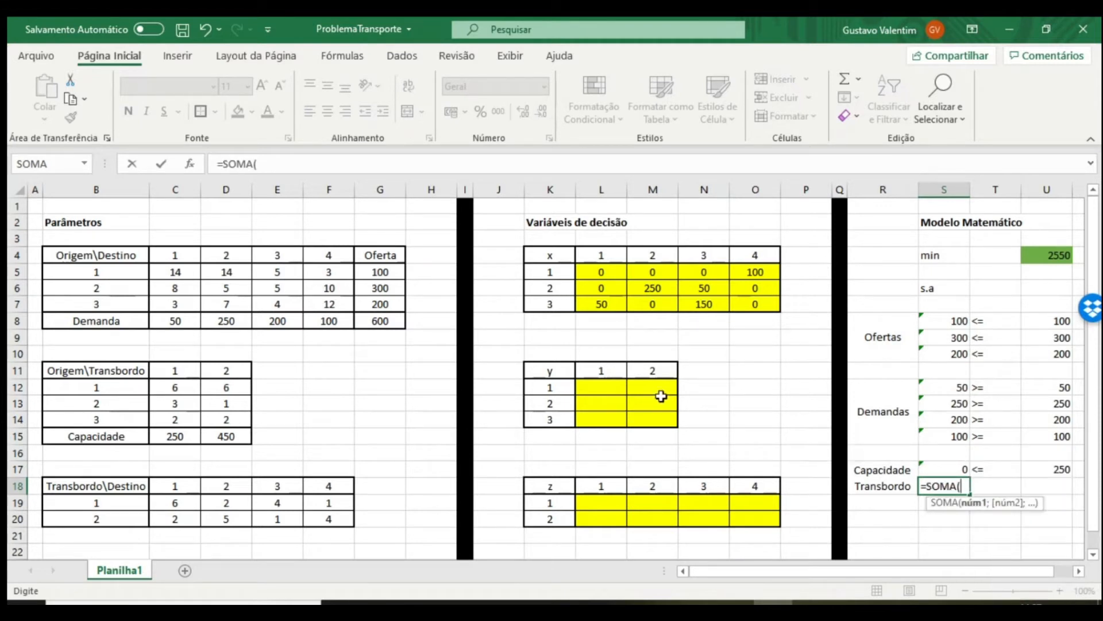
left_click_drag(660, 384, 660, 415)
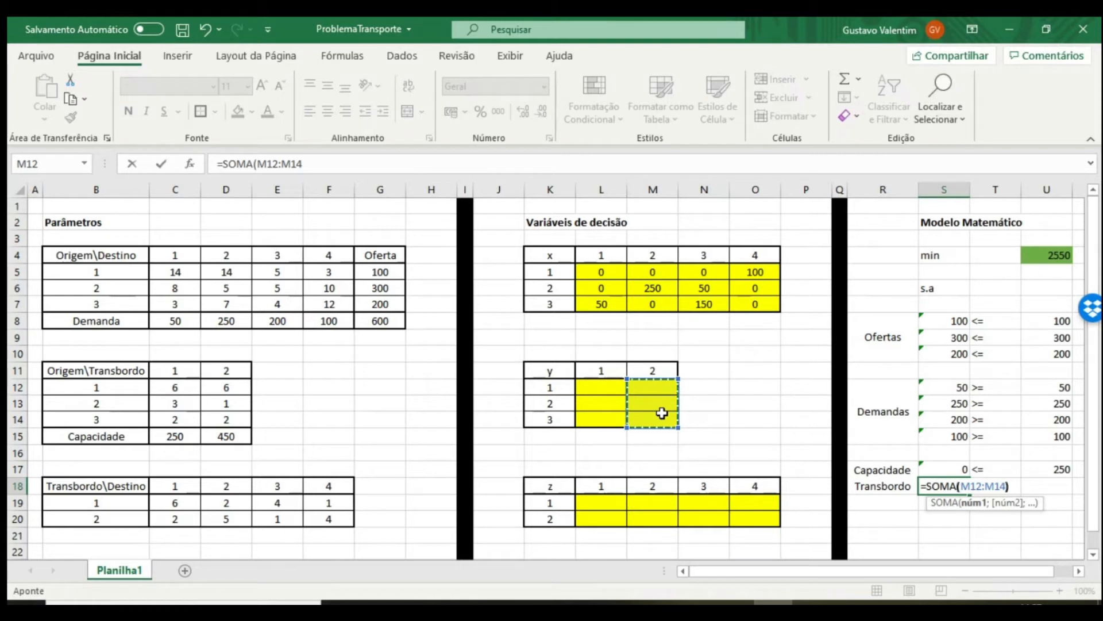
type(")")
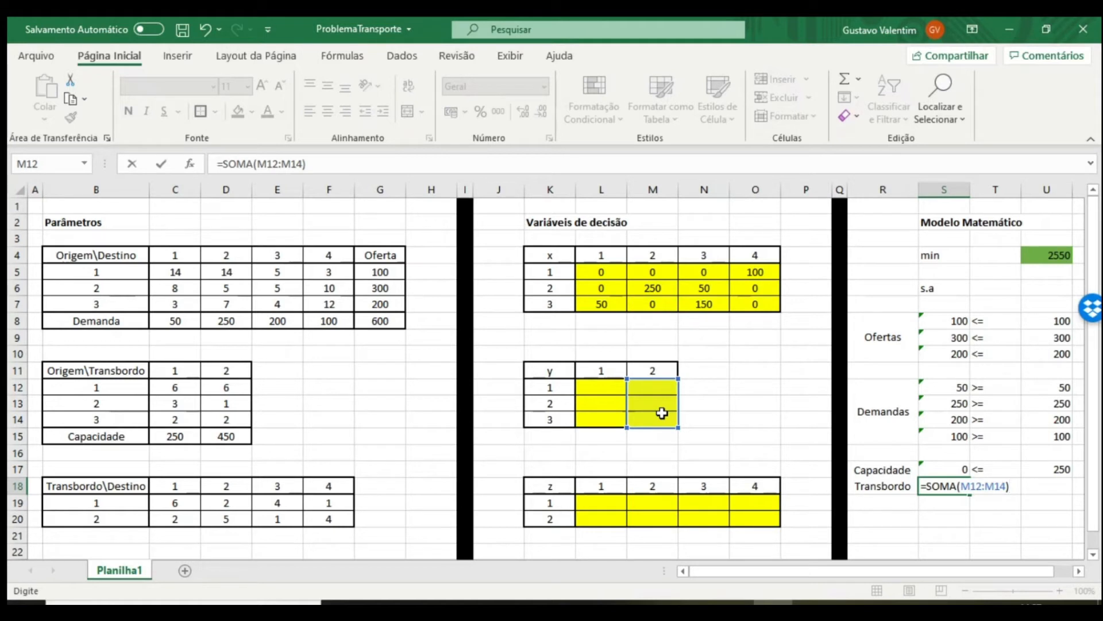
key("Return")
Step: Complete the second transshipment capacity constraint with <= in T18 and the capacity reference =D15 in U18
key("Up")
key("Right")
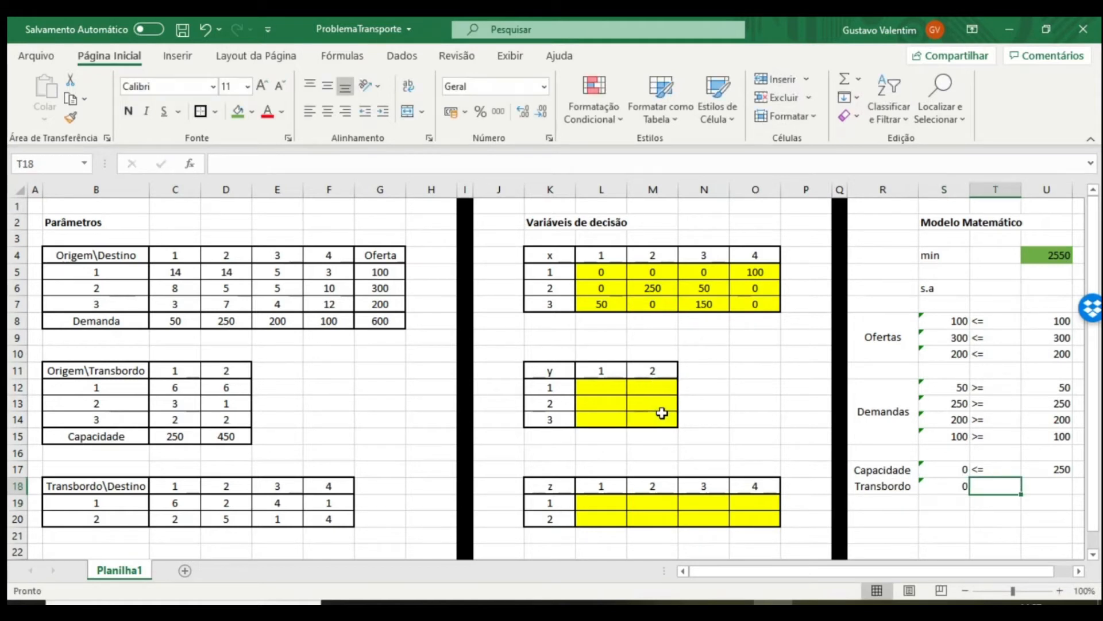
type("<=")
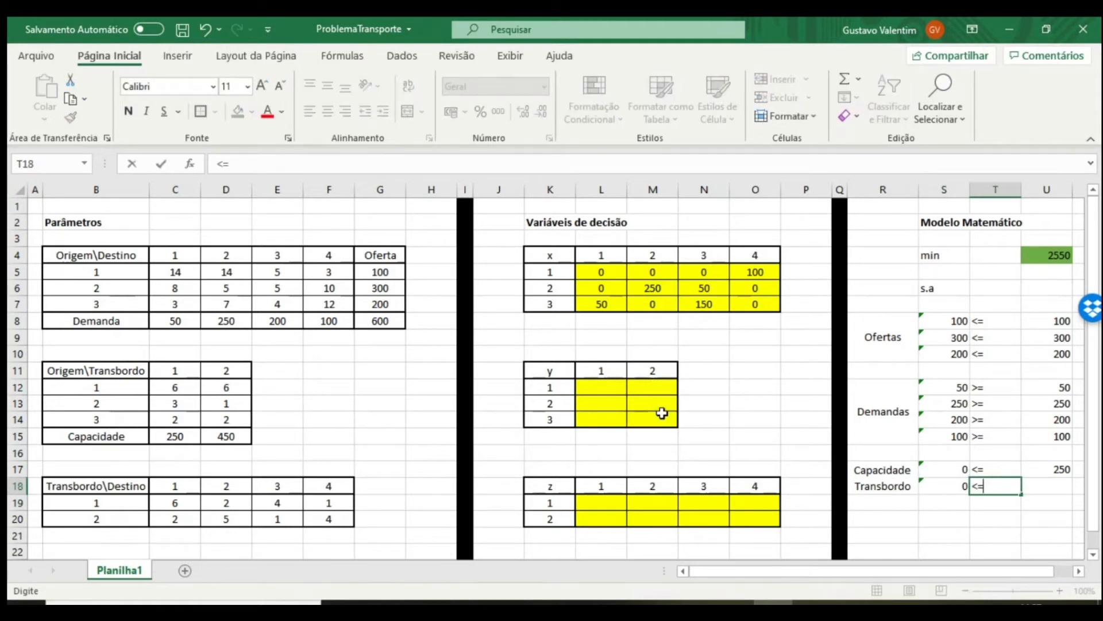
key("Tab")
type("=")
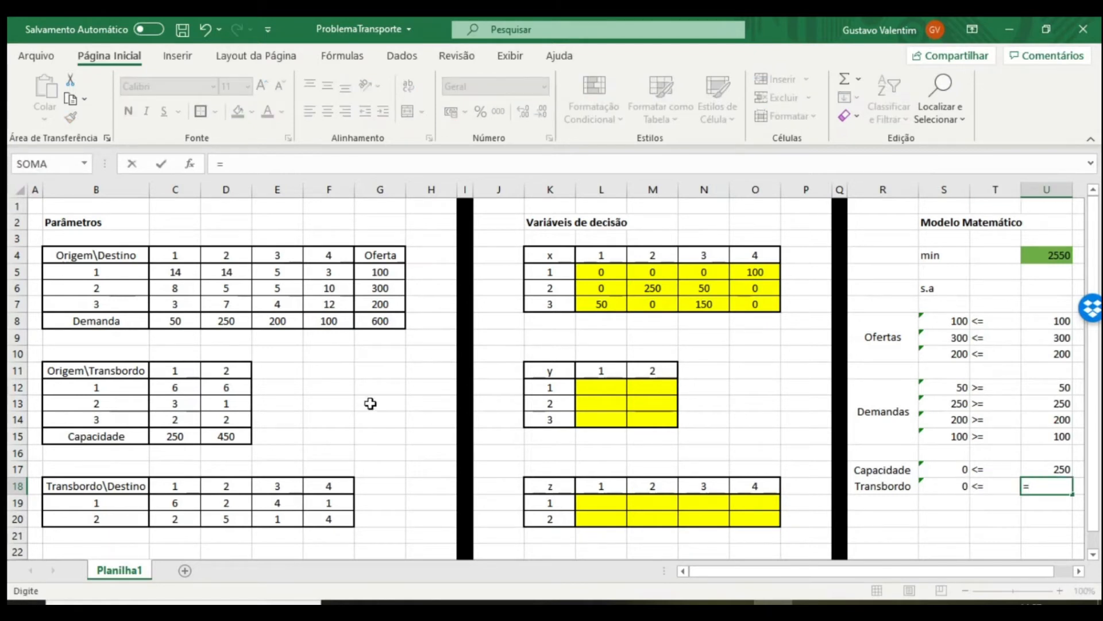
left_click(229, 438)
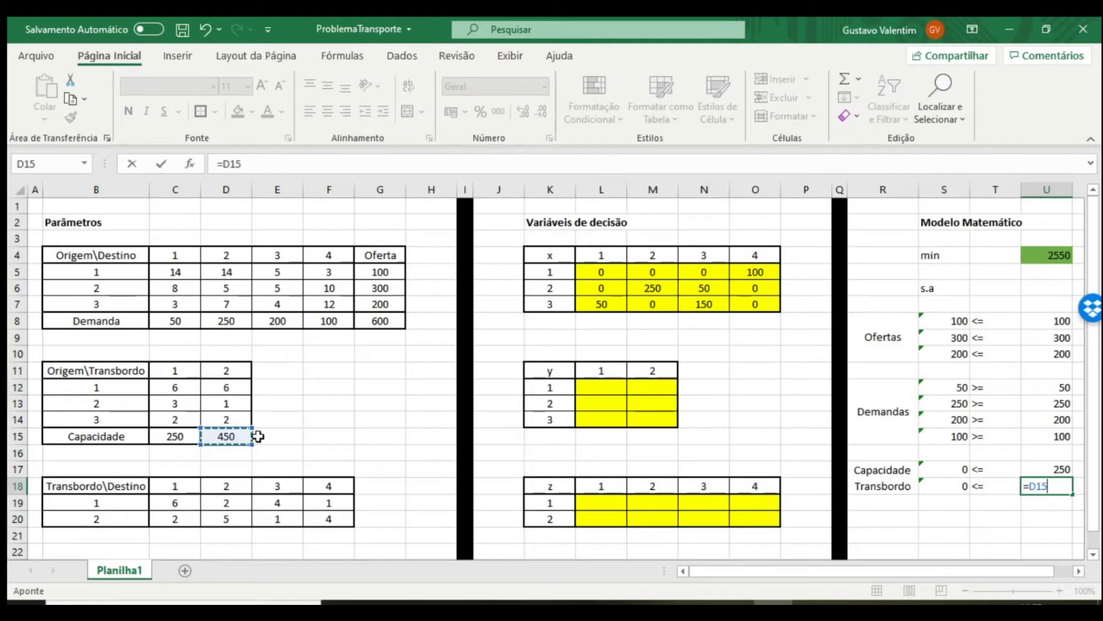
key("Return")
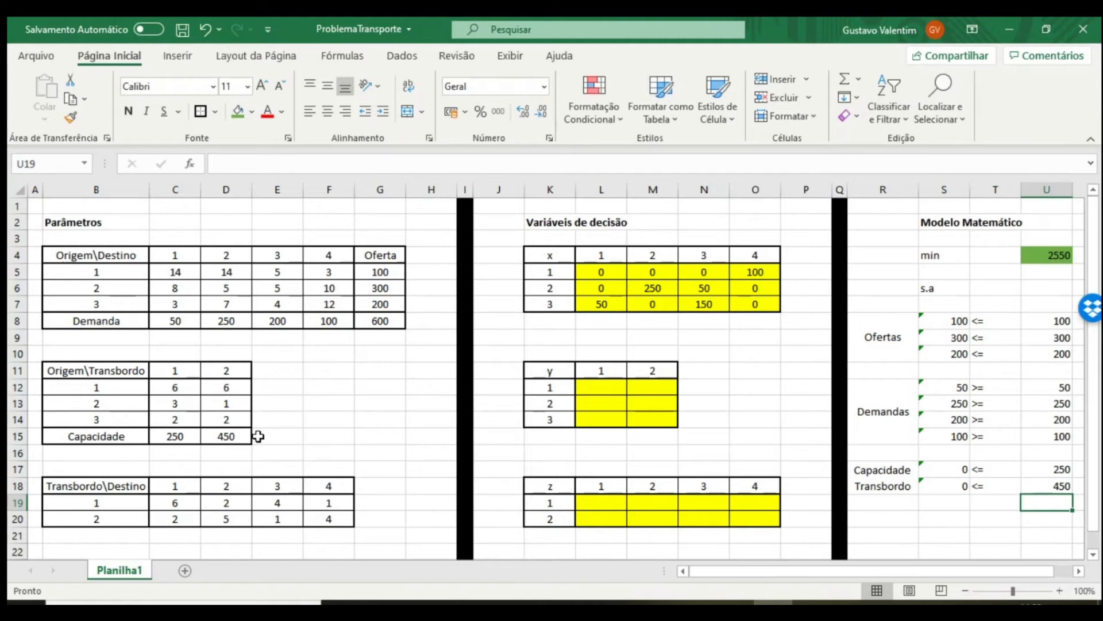
Step: Merge R20:R21 with wrapped text and label the block "Conservação do fluxo"
key("Left")
key("Left")
key("Left")
key("Down")
key("shift+Down")
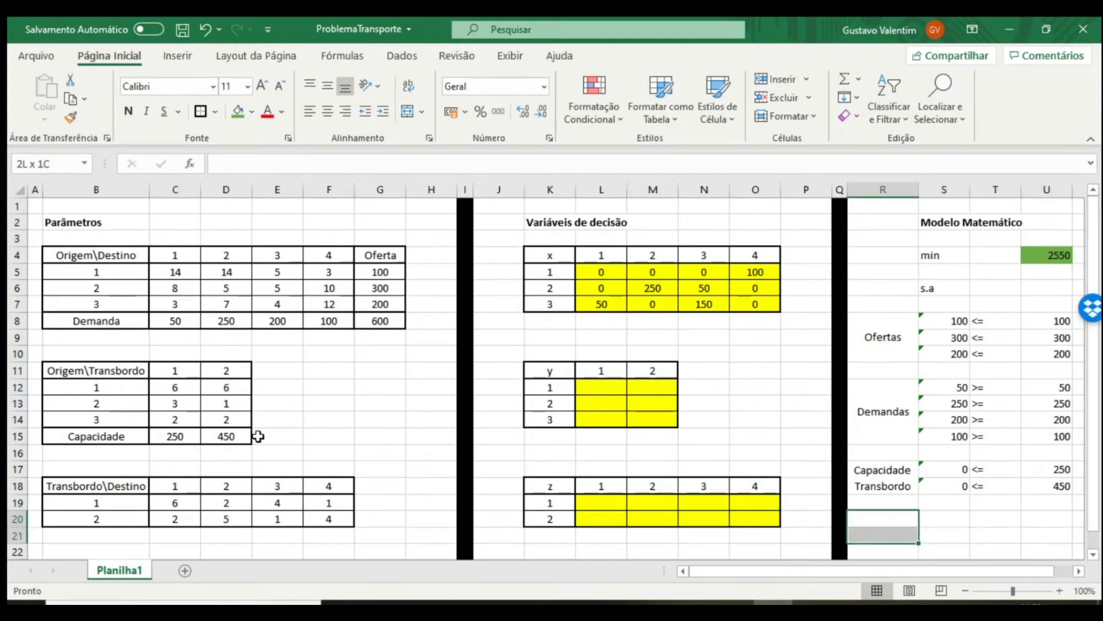
left_click(410, 114)
type("Conservação de")
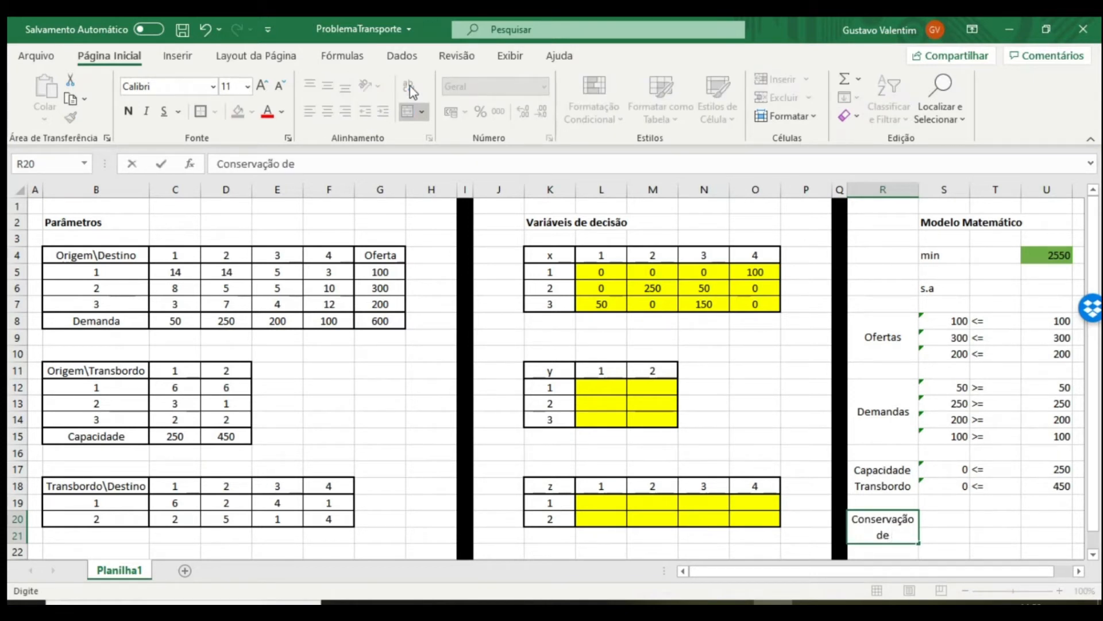
key("BackSpace")
type("o fluxo")
key("Return")
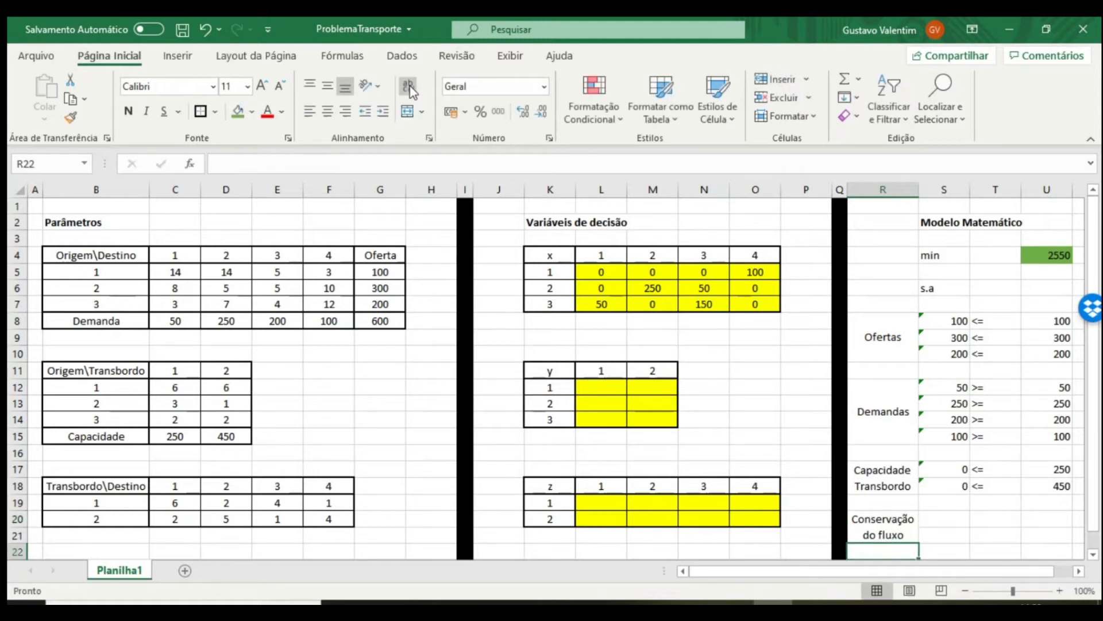
Step: Enter =SOMA(L12:L14) in S20 as the inflow side of the first transshipment point's flow conservation constraint
key("Up")
key("Right")
key("Up")
type("=soma")
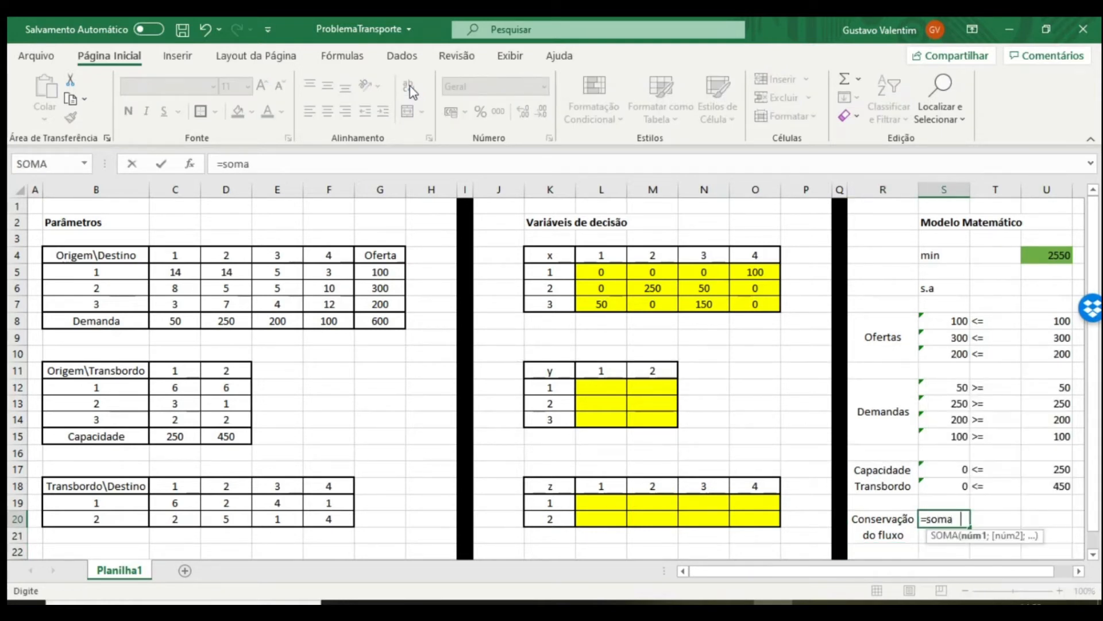
key("Tab")
left_click(592, 388)
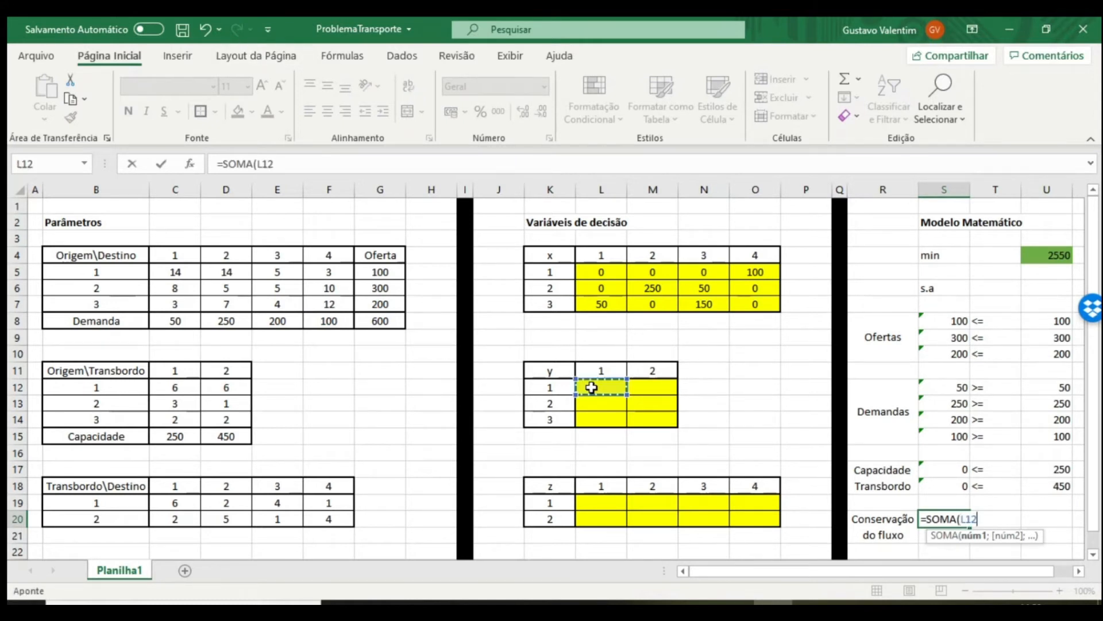
left_click_drag(592, 388, 592, 415)
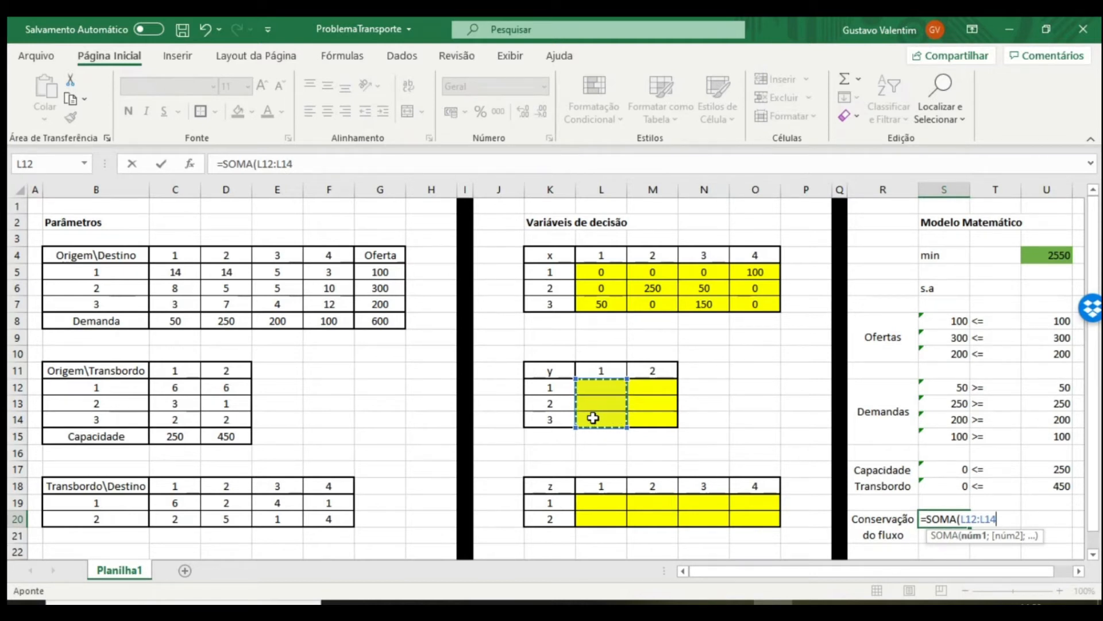
type(")")
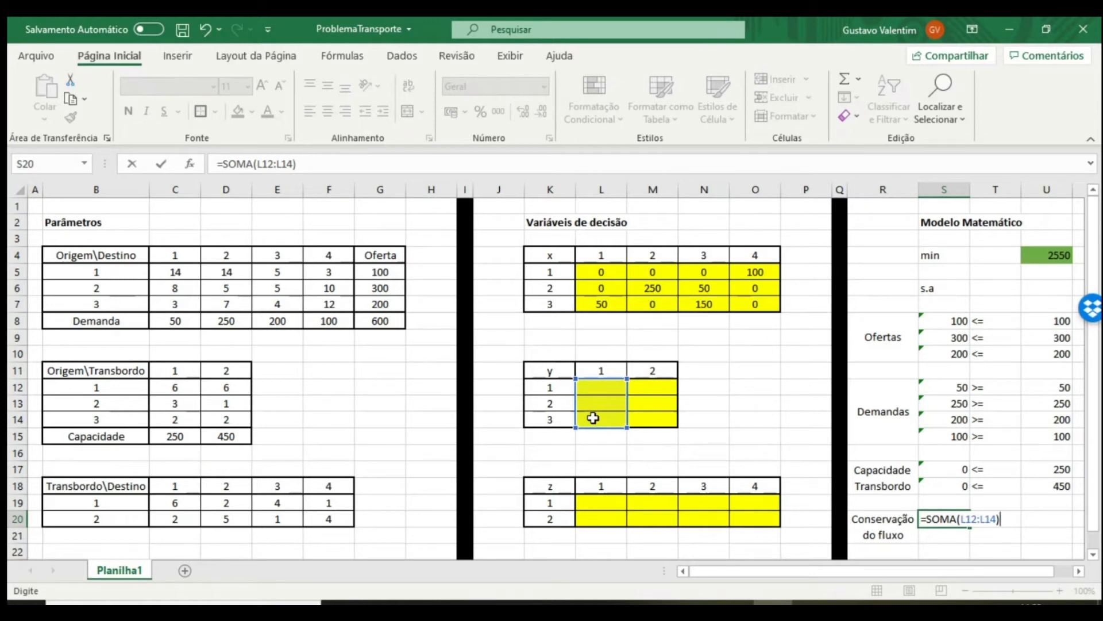
key("Tab")
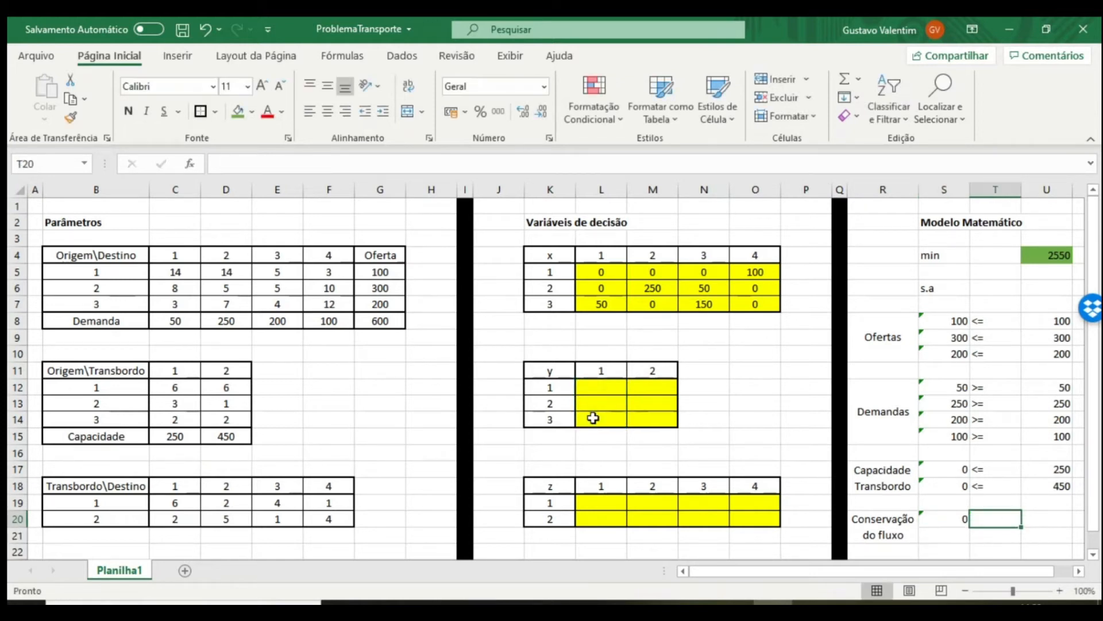
Step: Enter an equals sign as text in T20 as the relation of the first flow conservation constraint
type("=")
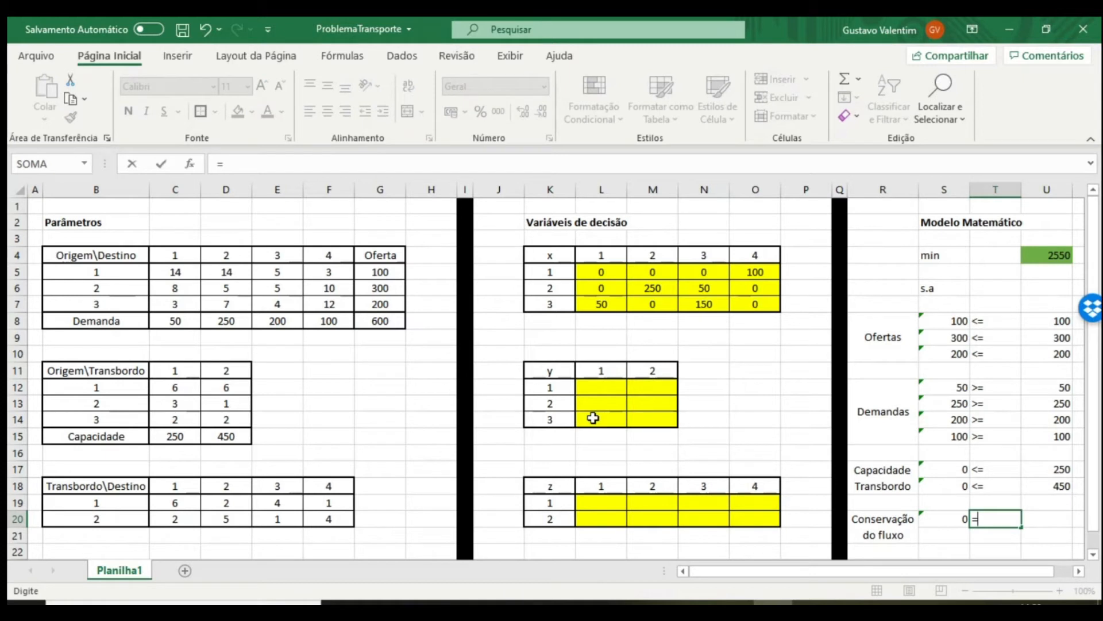
key("BackSpace")
type("'")
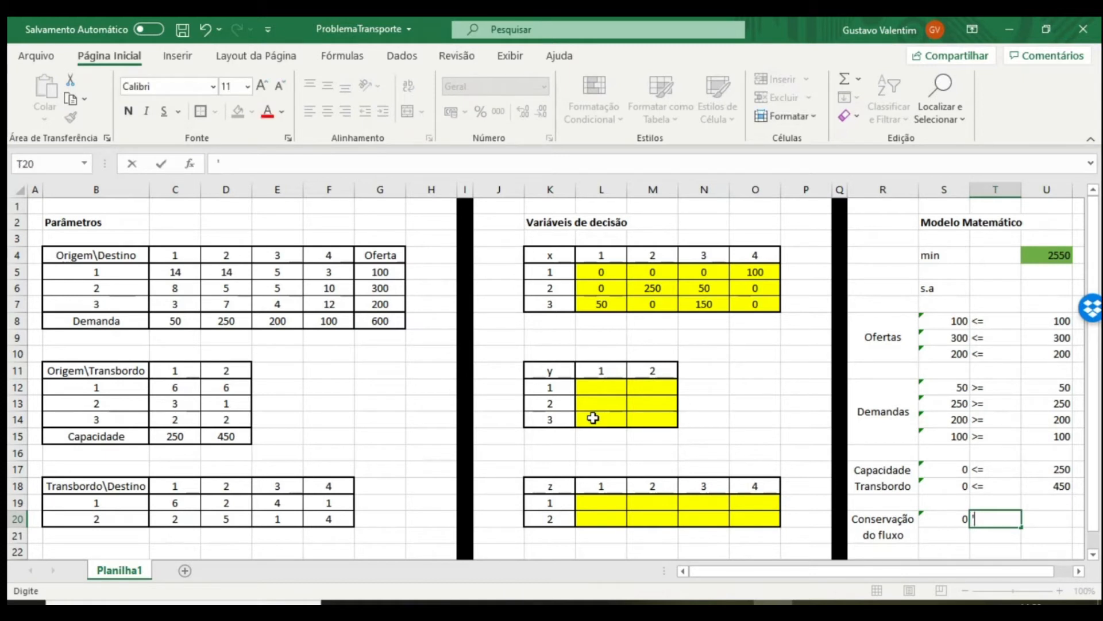
type("=")
key("ctrl+Return")
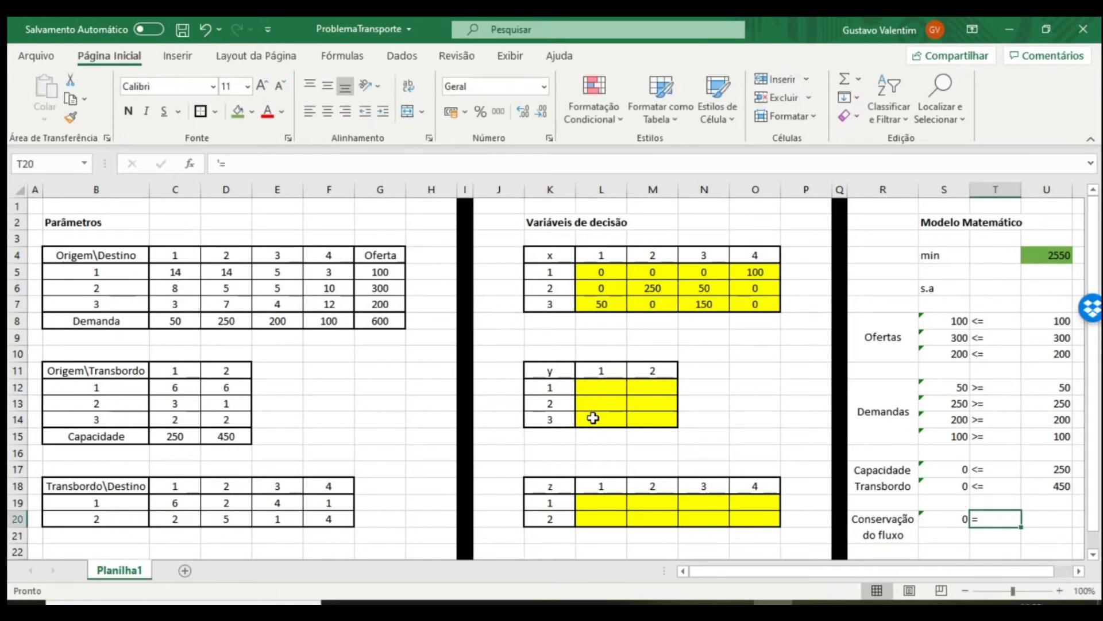
Step: Enter =SOMA(L19:O19) in U20 as the outflow from the first transshipment point
key("Right")
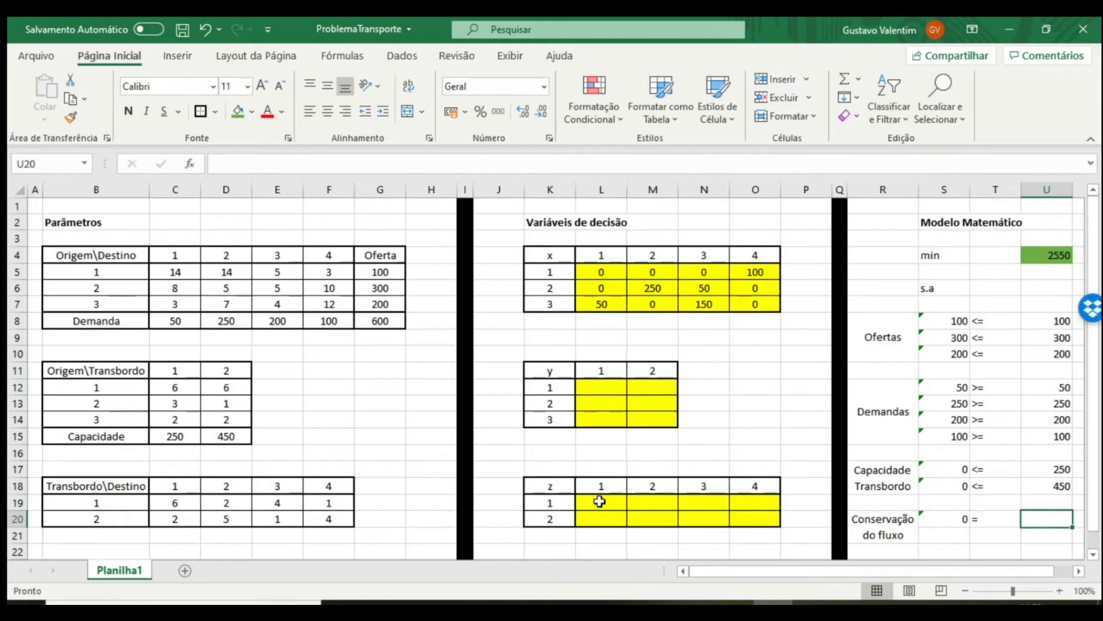
left_click_drag(600, 501, 739, 498)
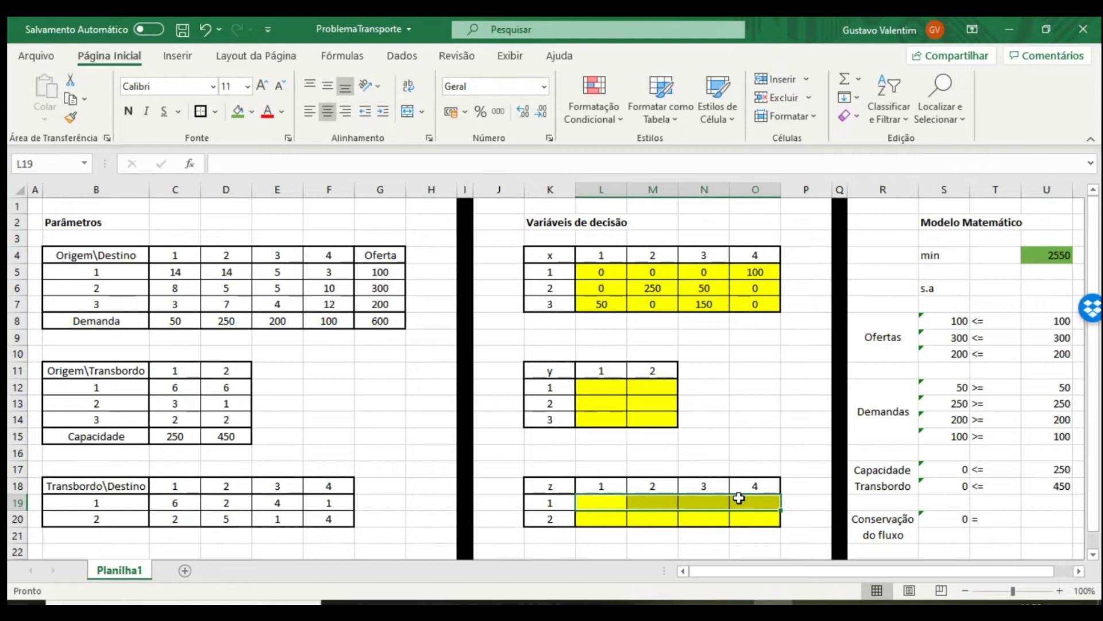
left_click(1042, 518)
type("=som")
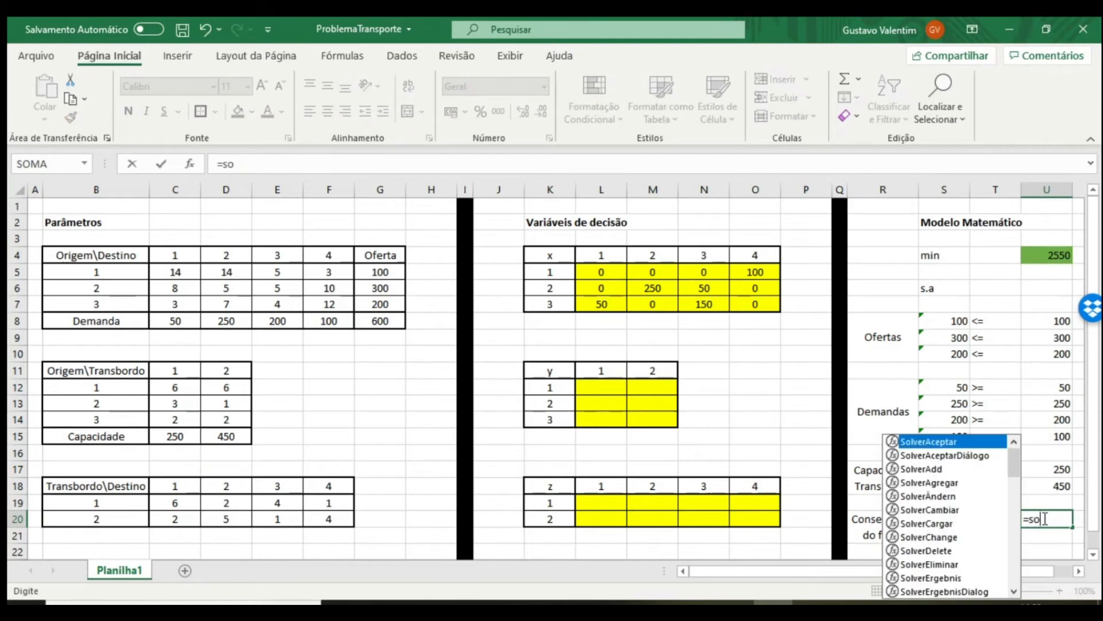
key("Tab")
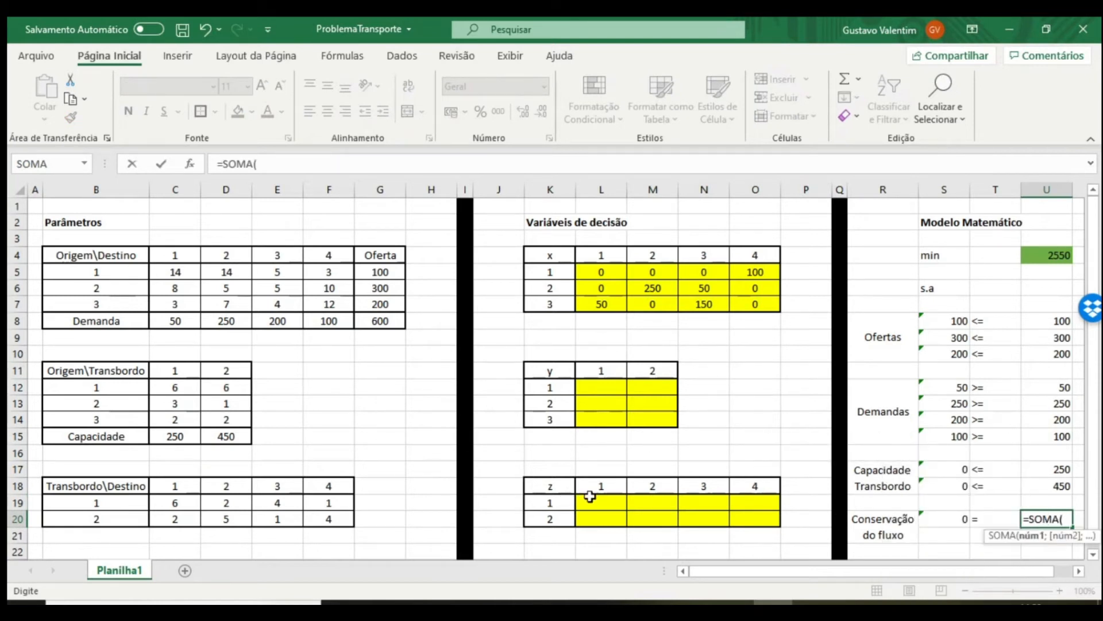
left_click_drag(590, 501, 731, 502)
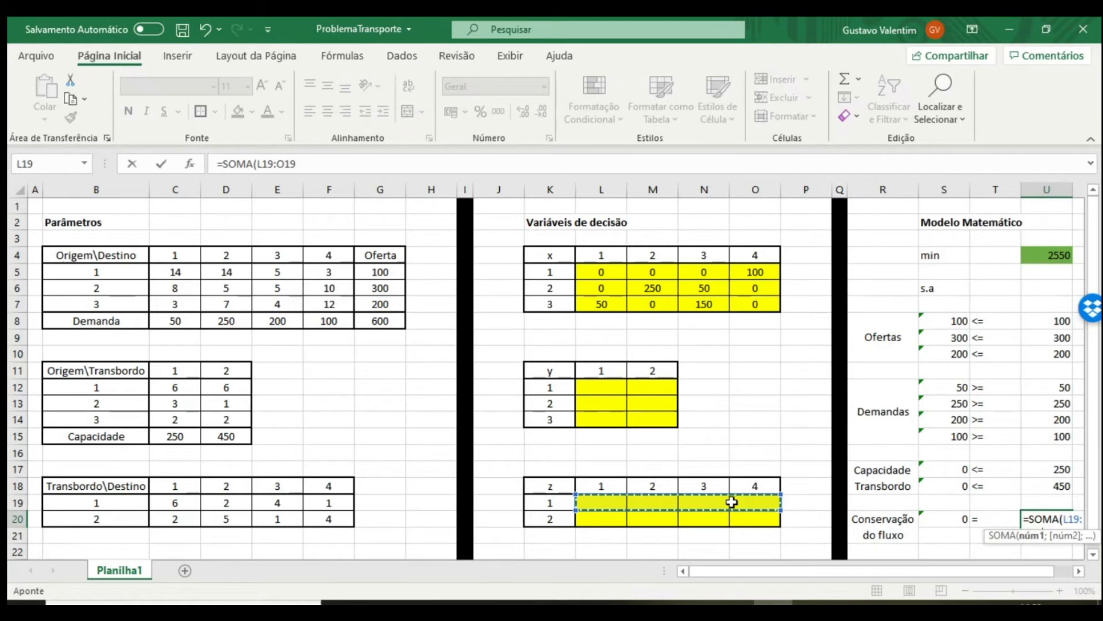
type(")")
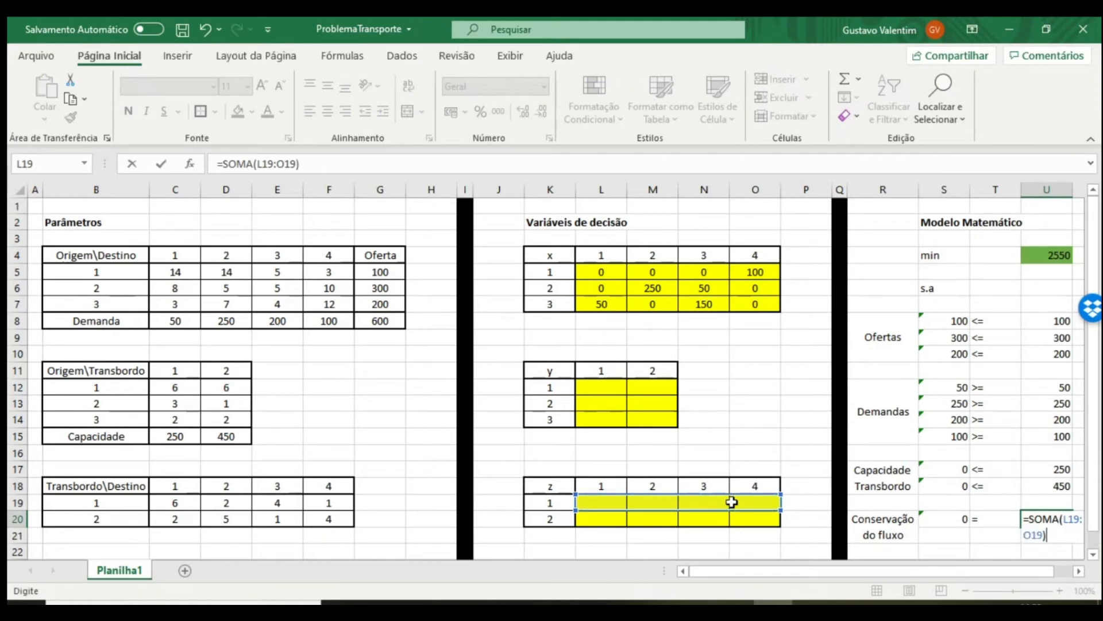
key("Return")
key("Up")
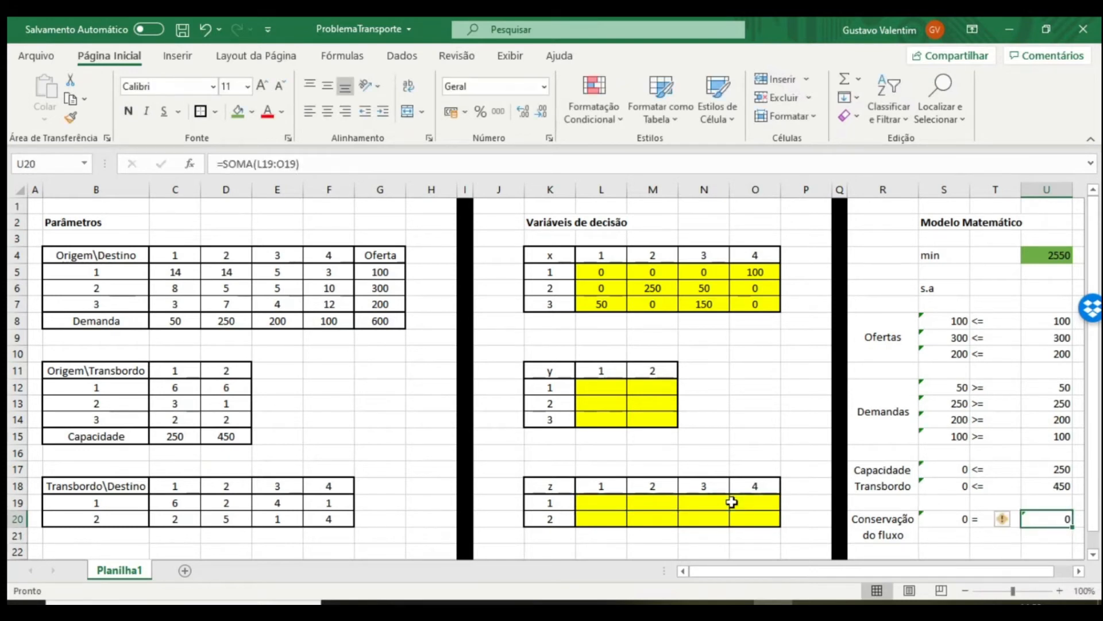
key("Left")
key("Left")
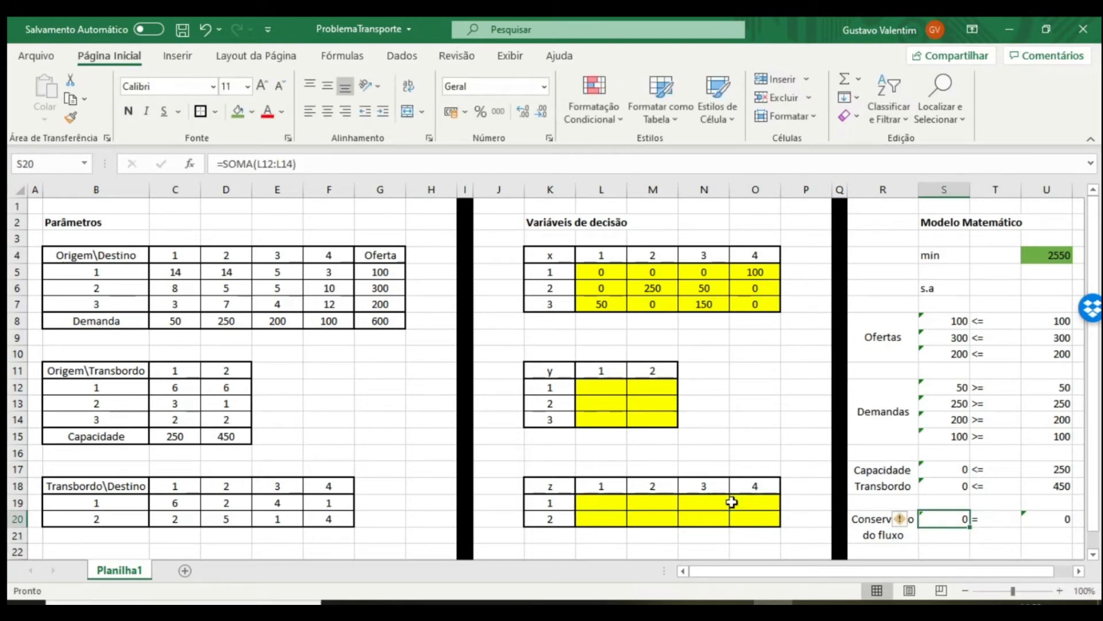
key("Right")
key("Right")
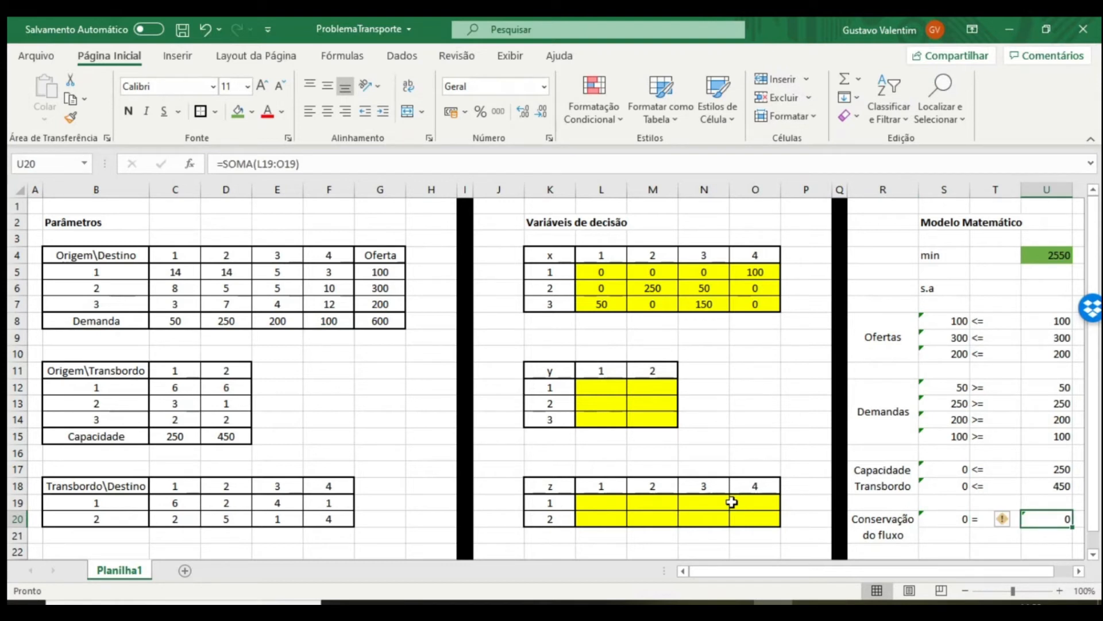
Step: Enter =SOMA(M12:M14) in S21 as the inflow side of the second transshipment point's flow conservation constraint
key("Down")
key("Left")
key("Left")
type("=soma")
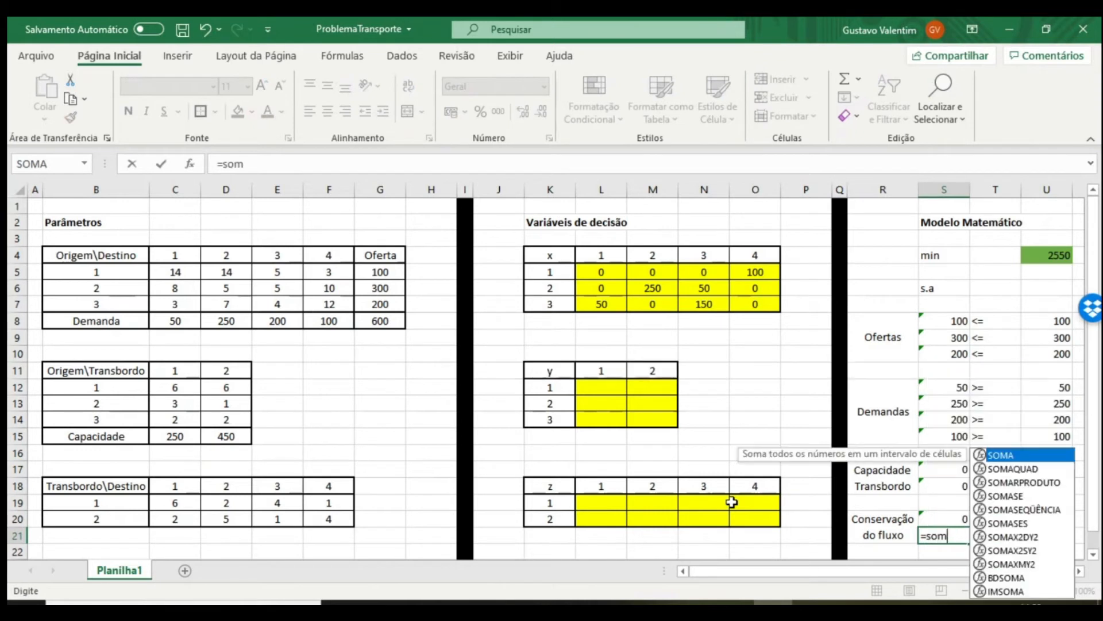
key("Tab")
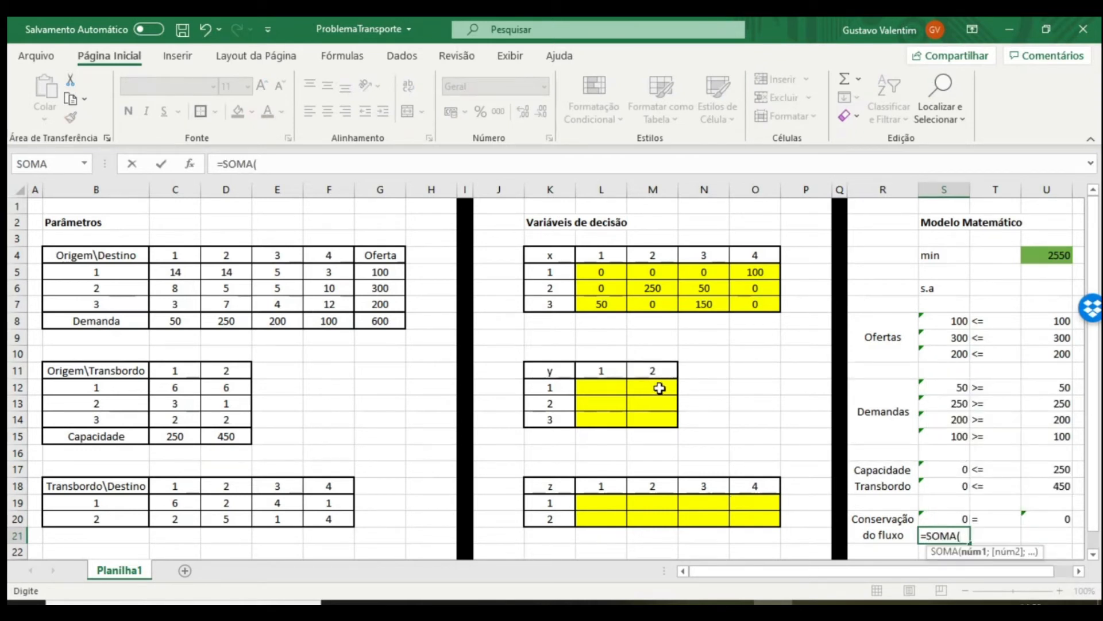
left_click_drag(661, 384, 660, 418)
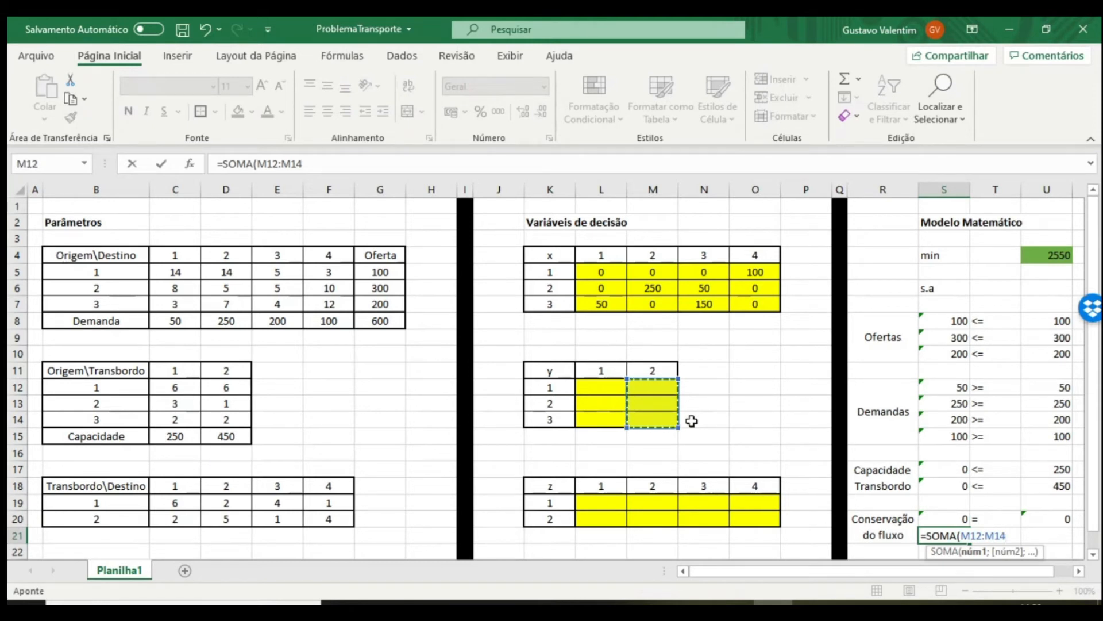
type(")")
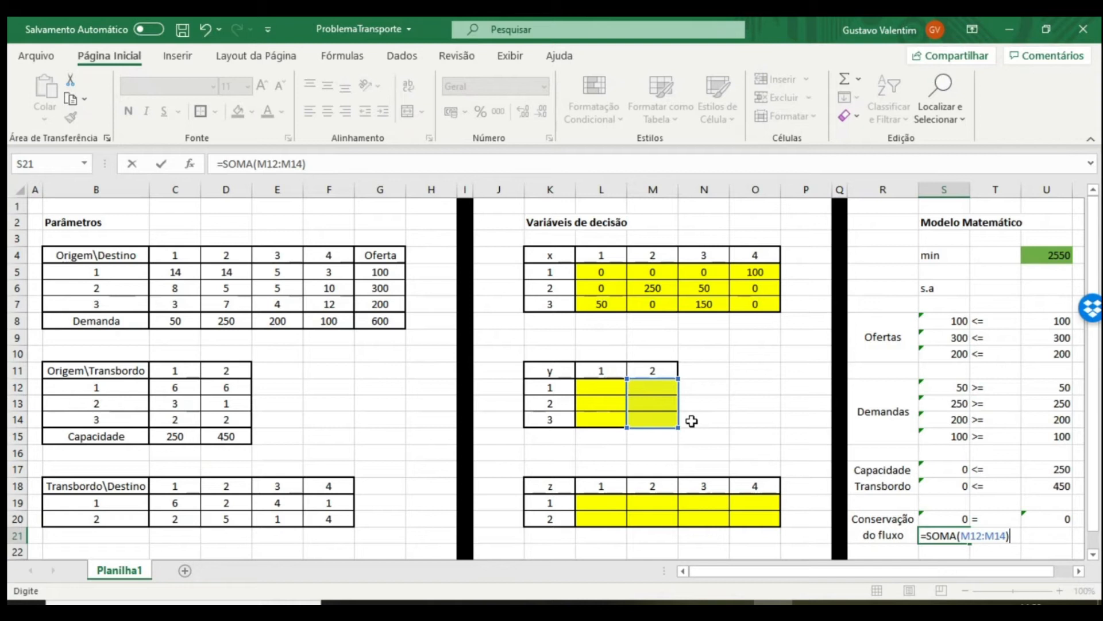
key("Return")
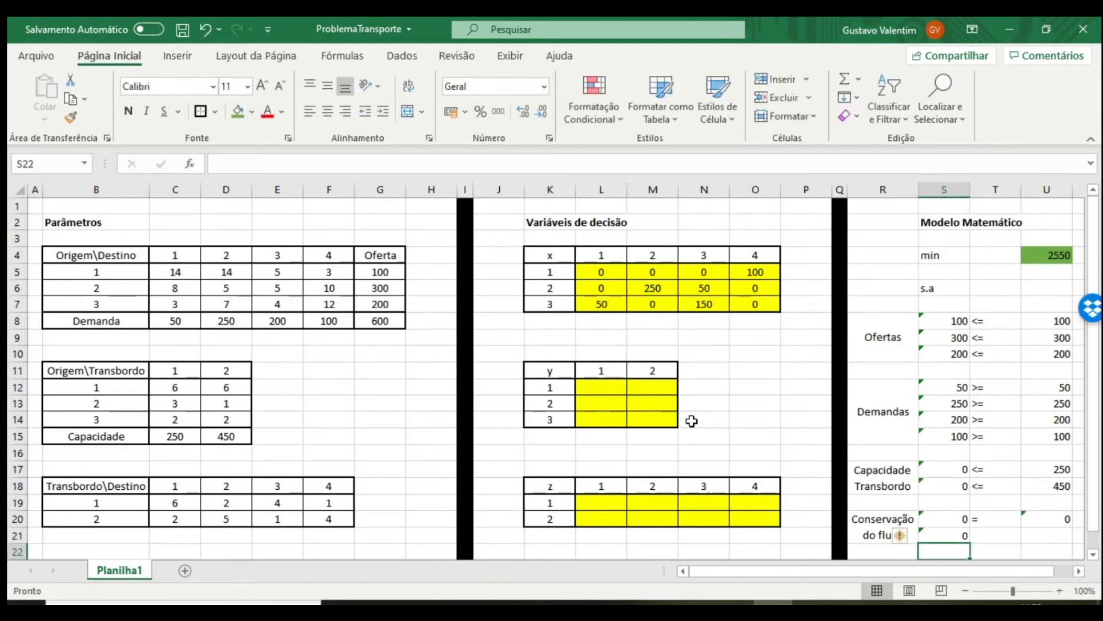
Step: Enter an equals sign as text in T21 as the relation of the second flow conservation constraint
key("Up")
key("Right")
type("=")
key("BackSpace")
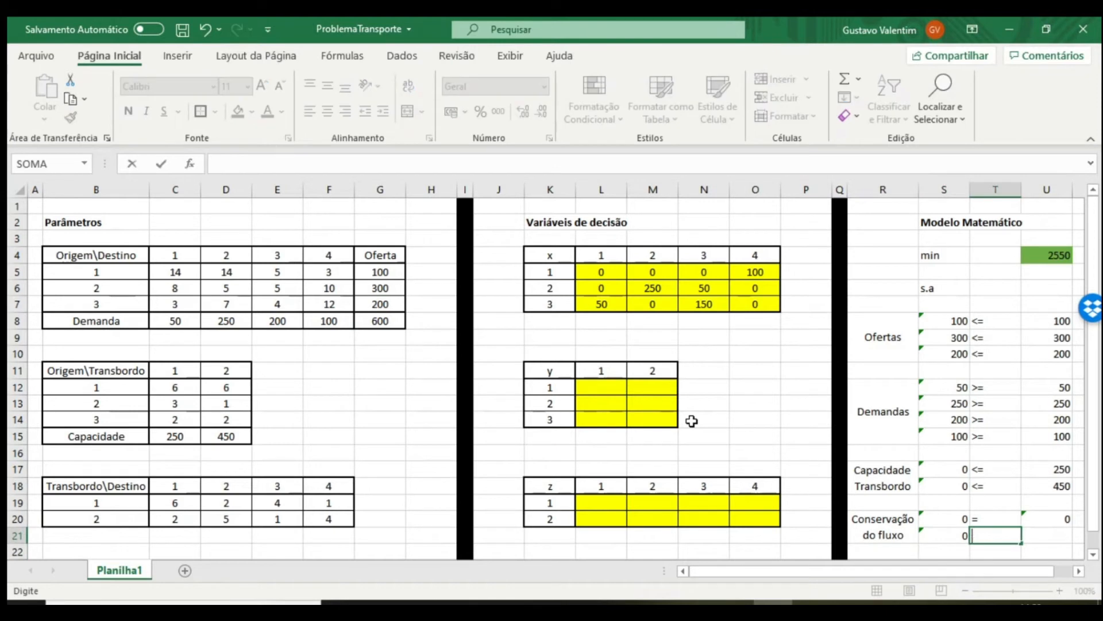
type("'=")
key("Return")
key("Up")
Step: Enter =SOMA(L20:O20) in U21 as the outflow from the second transshipment point
key("Right")
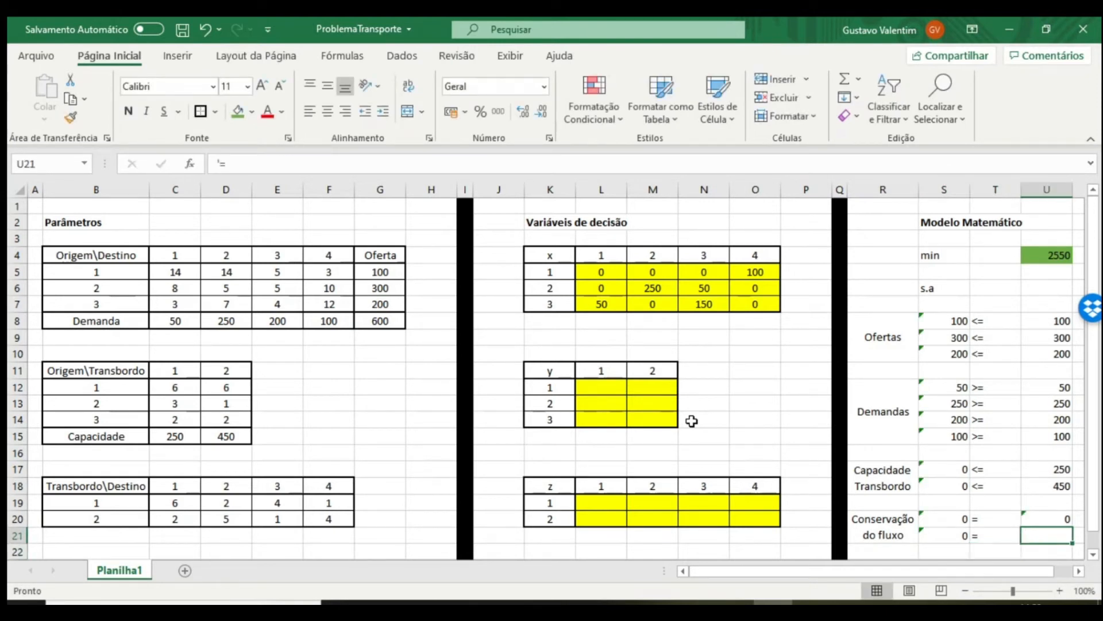
type("=SOMA(")
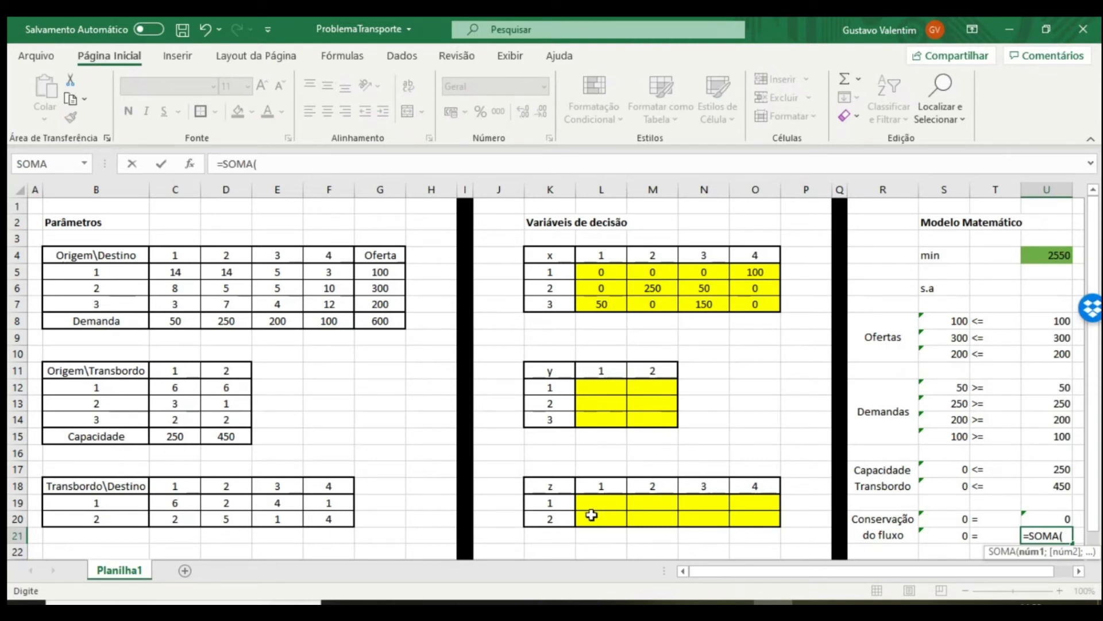
left_click_drag(592, 513, 798, 520)
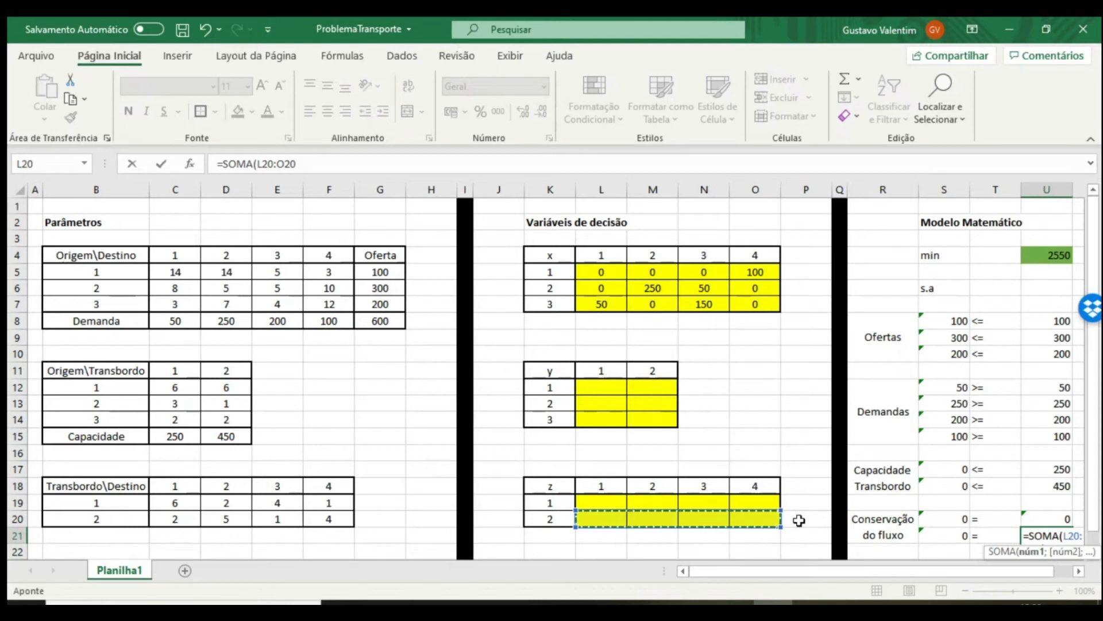
type(")")
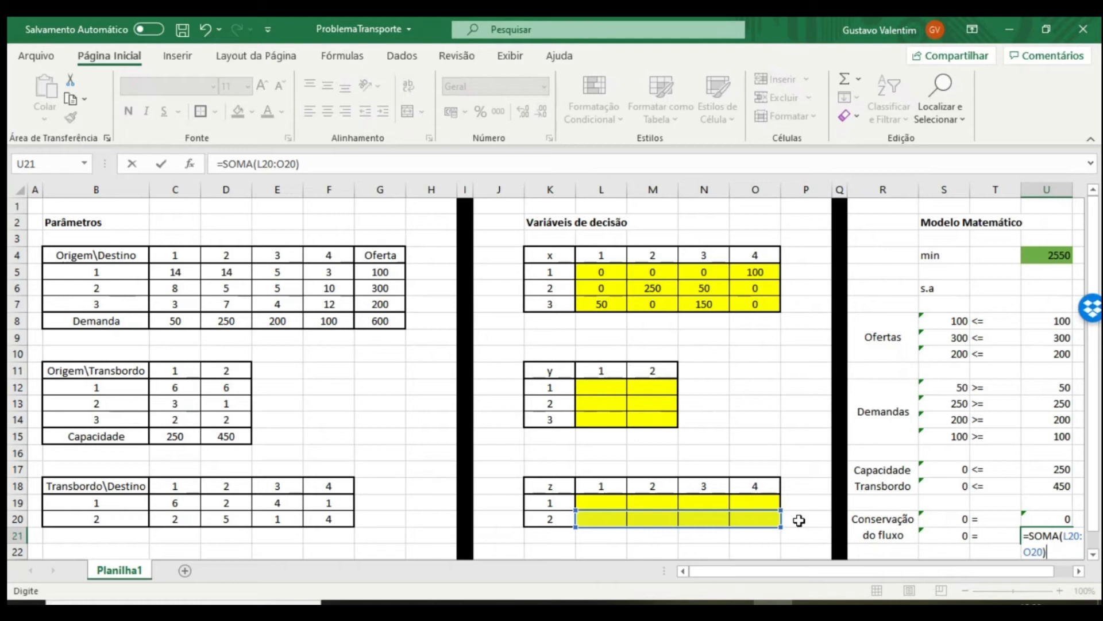
key("Return")
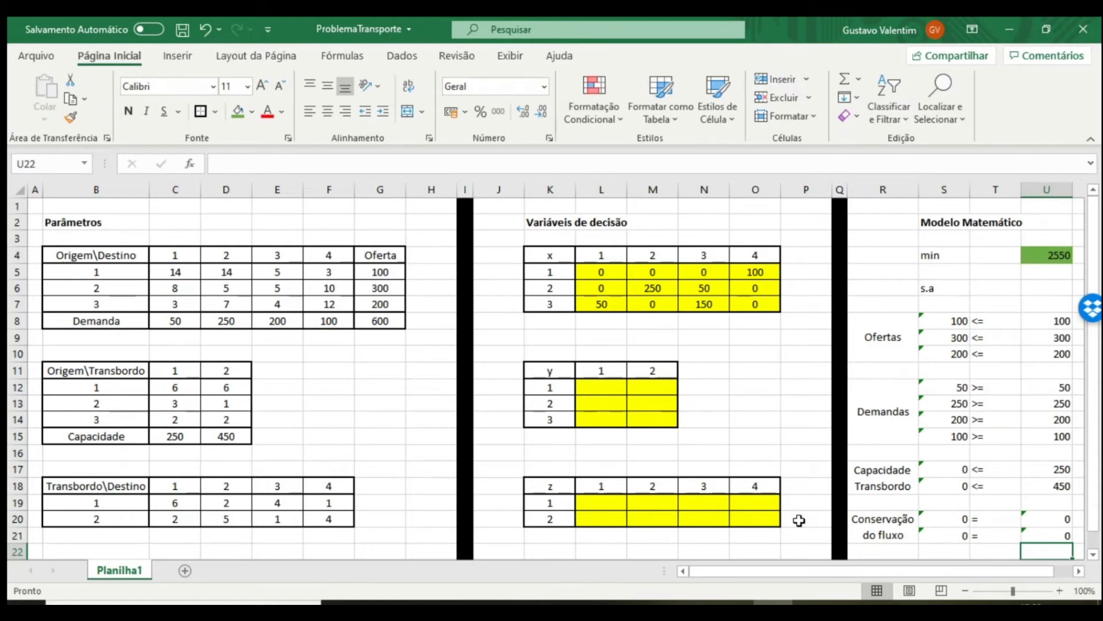
Step: Extend the Solver variable cells to $L$5:$O$7;$L$12:$M$14;$L$19:$O$20 so they cover the x, y and z decision tables
left_click(395, 58)
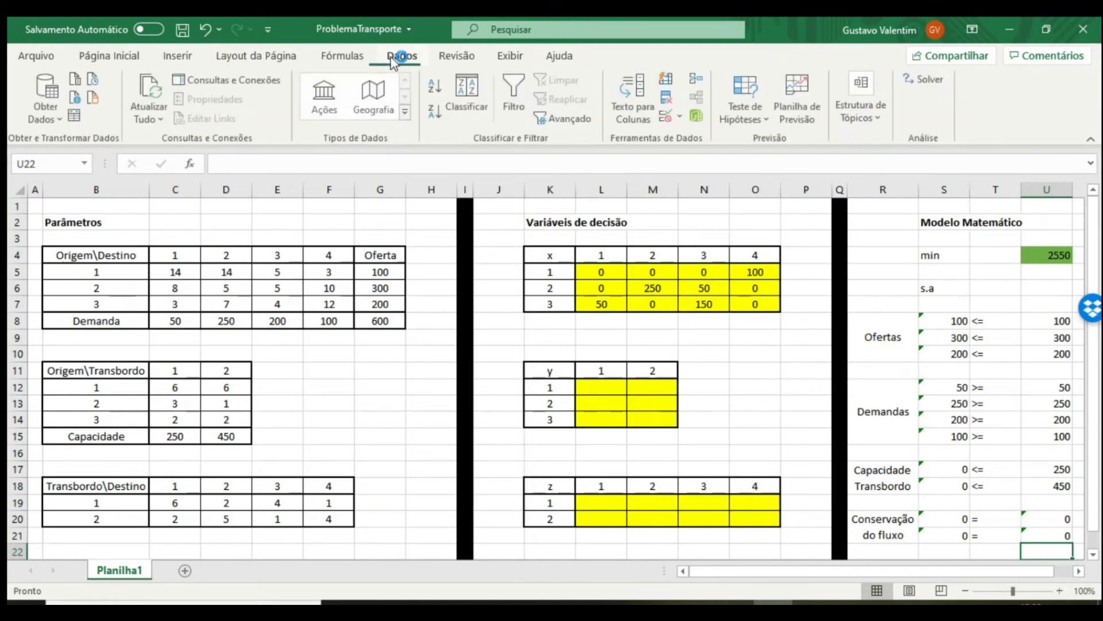
left_click(924, 79)
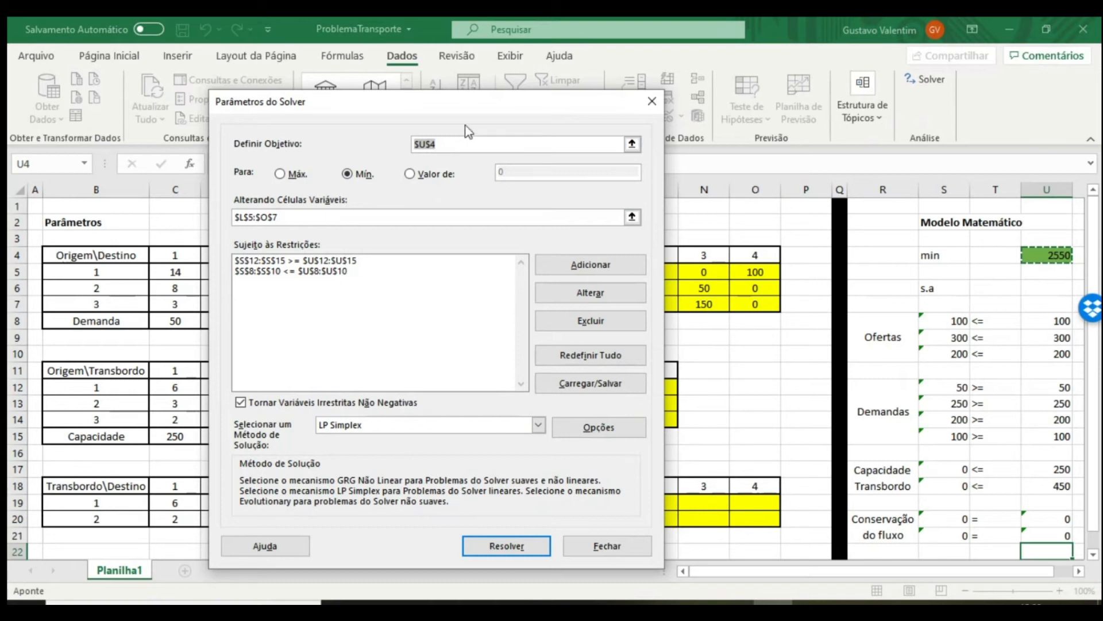
left_click_drag(472, 102, 271, 93)
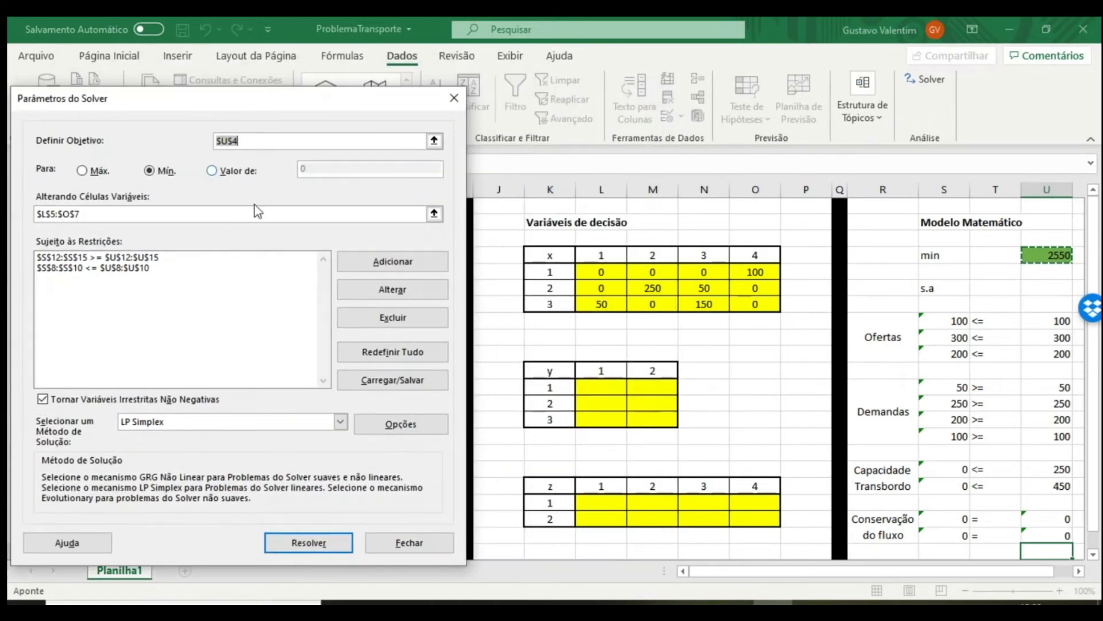
left_click(220, 212)
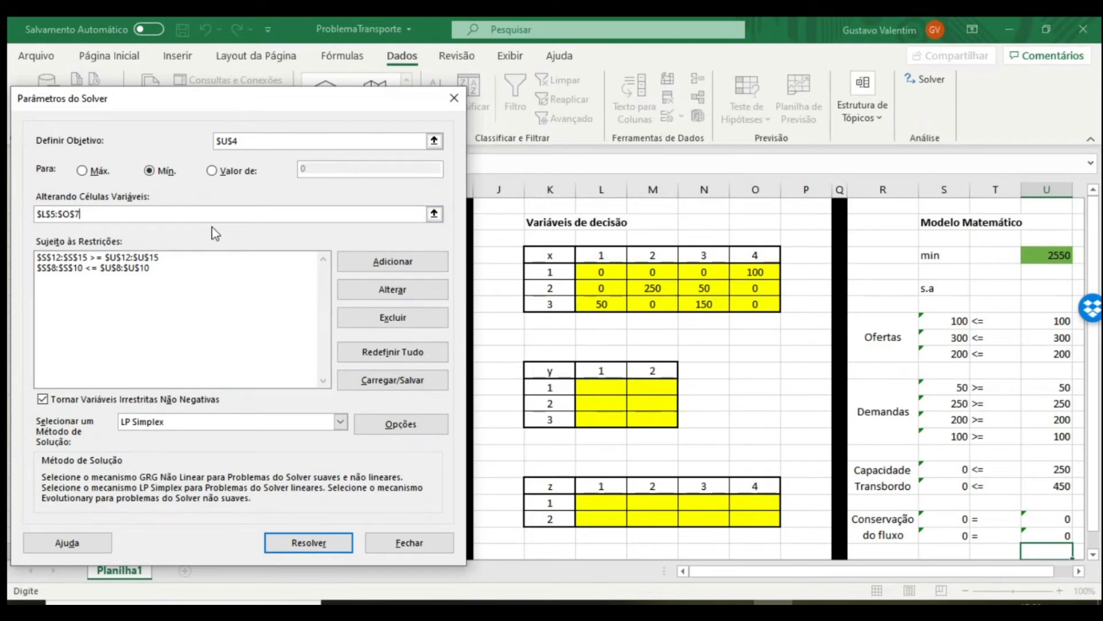
type(";")
left_click_drag(608, 386, 642, 416)
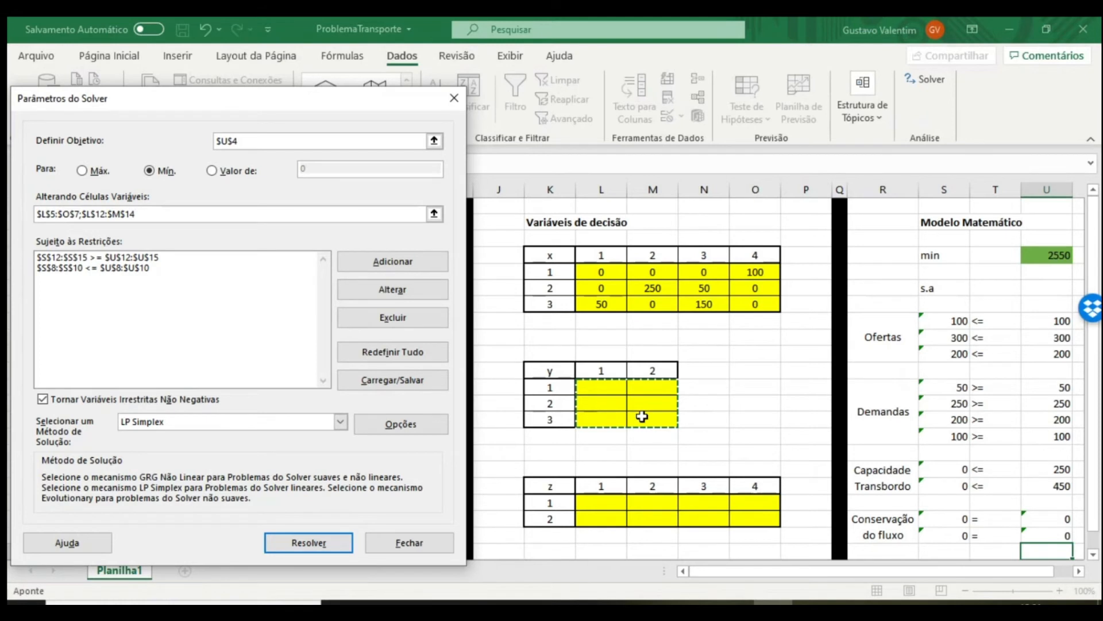
type(";")
left_click_drag(588, 507, 759, 525)
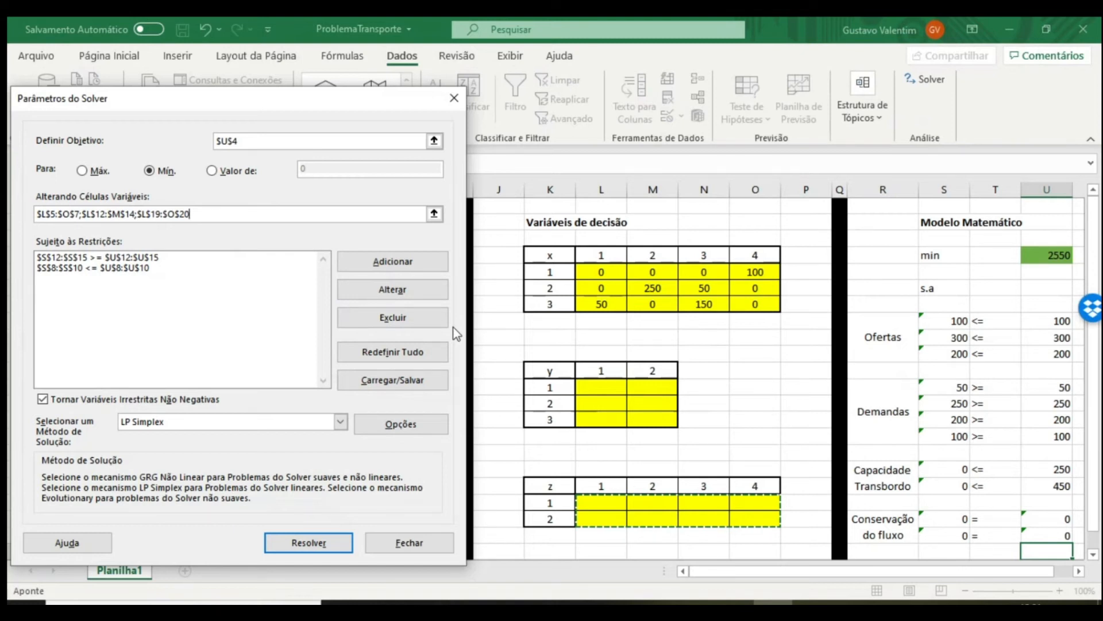
Step: Add the transshipment capacity constraint $S$17:$S$18 <= $U$17:$U$18 to the Solver model
left_click(407, 263)
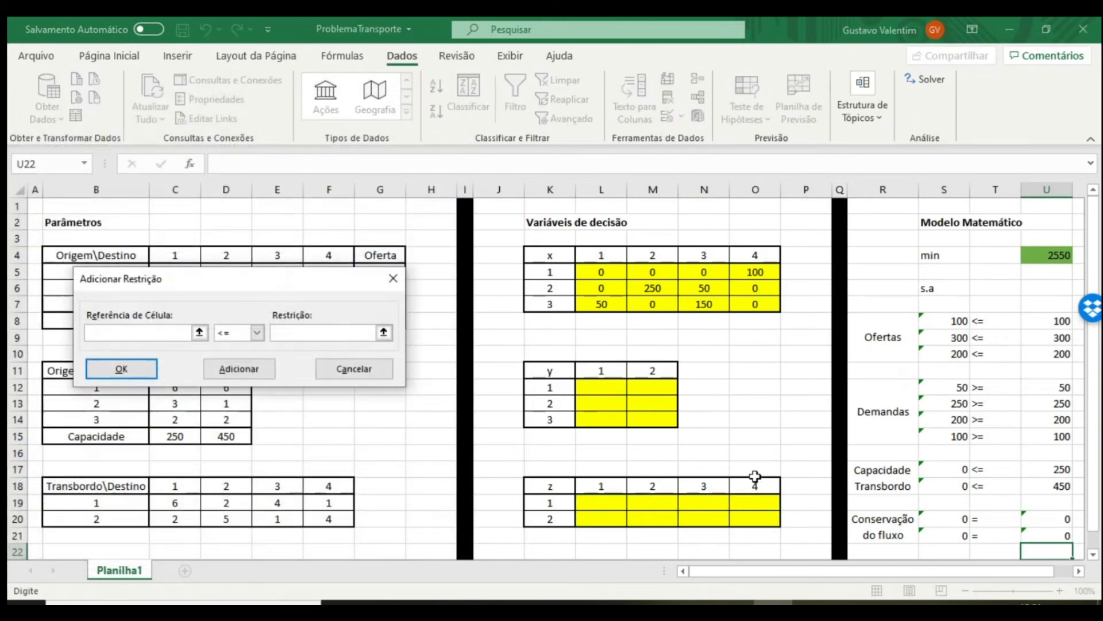
left_click_drag(957, 468, 951, 486)
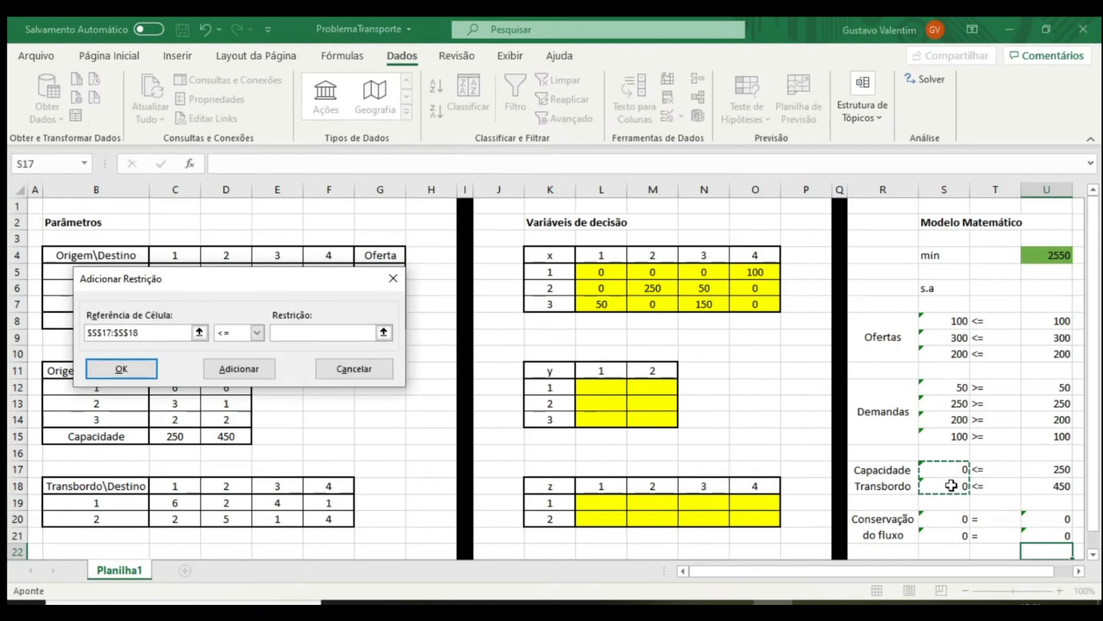
left_click(289, 335)
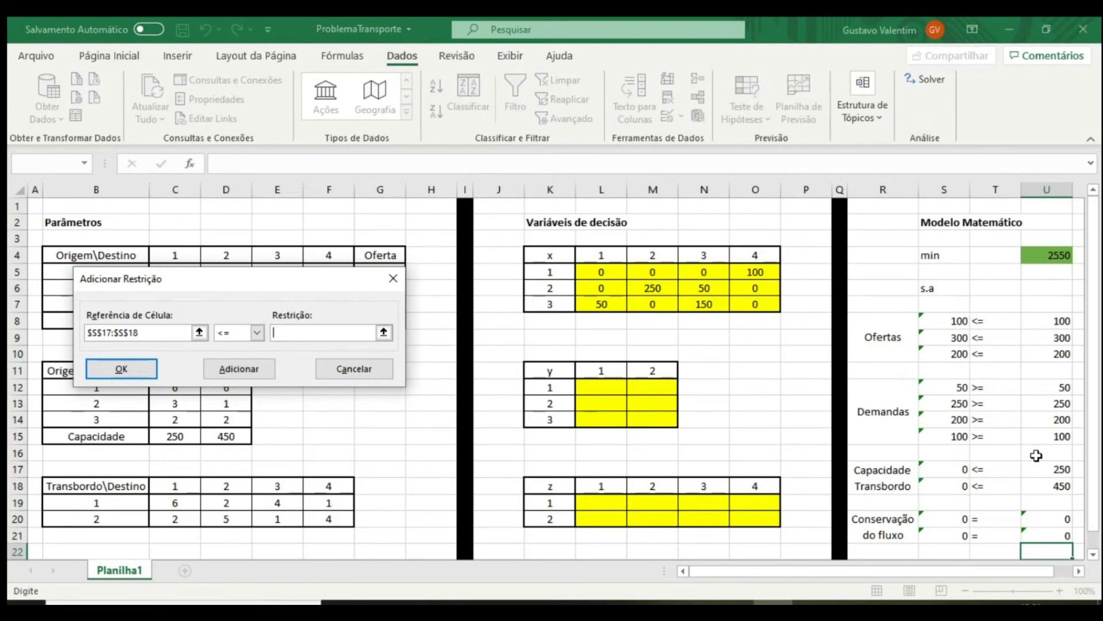
left_click_drag(1037, 475, 1040, 482)
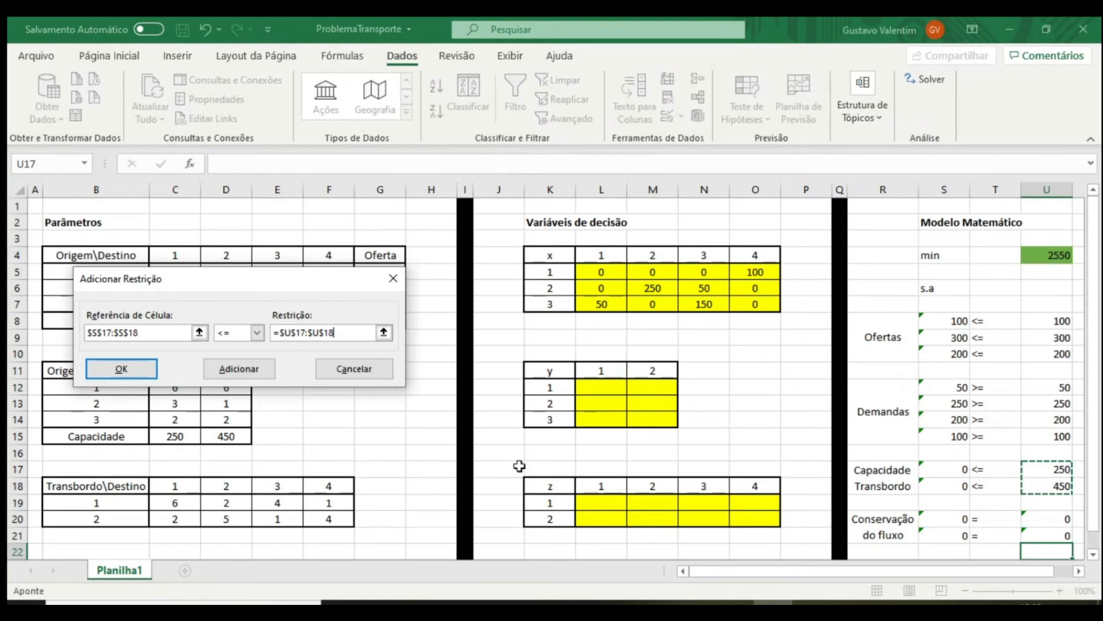
left_click(242, 376)
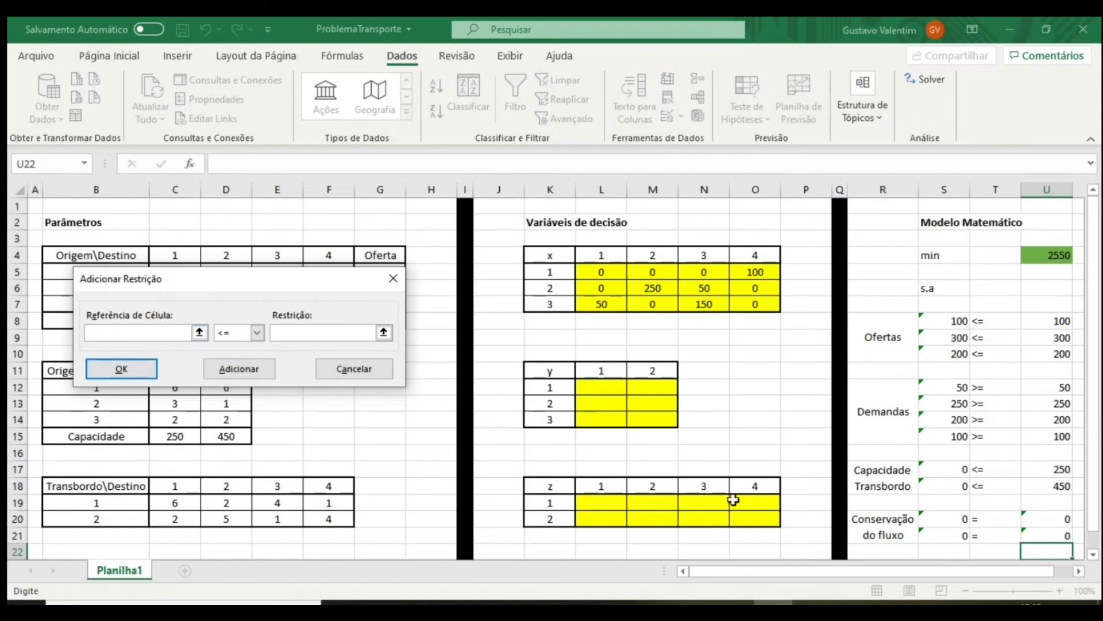
Step: Add the flow conservation constraint $S$20:$S$21 = $U$20:$U$21 to the Solver model
left_click_drag(937, 522, 940, 538)
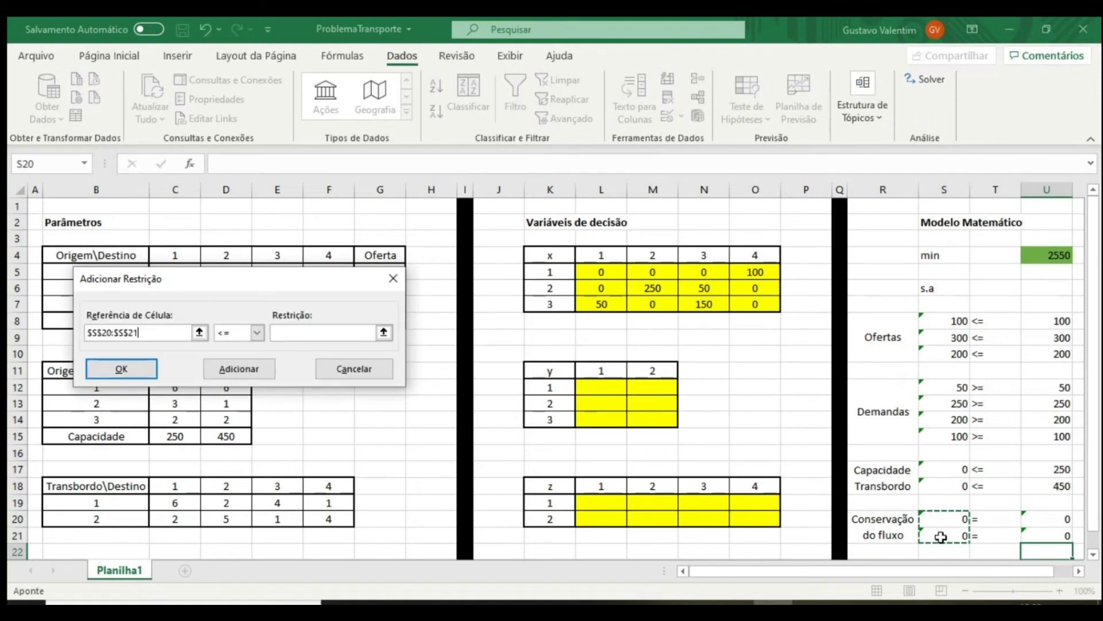
left_click(257, 334)
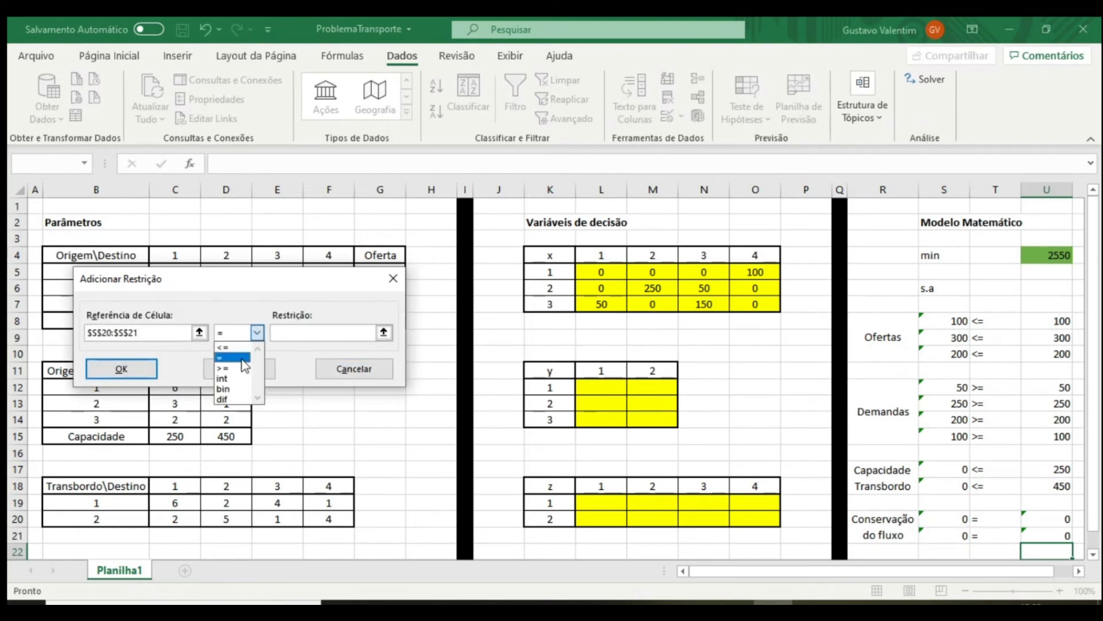
left_click(242, 358)
left_click(1035, 526)
left_click_drag(1035, 525, 1035, 534)
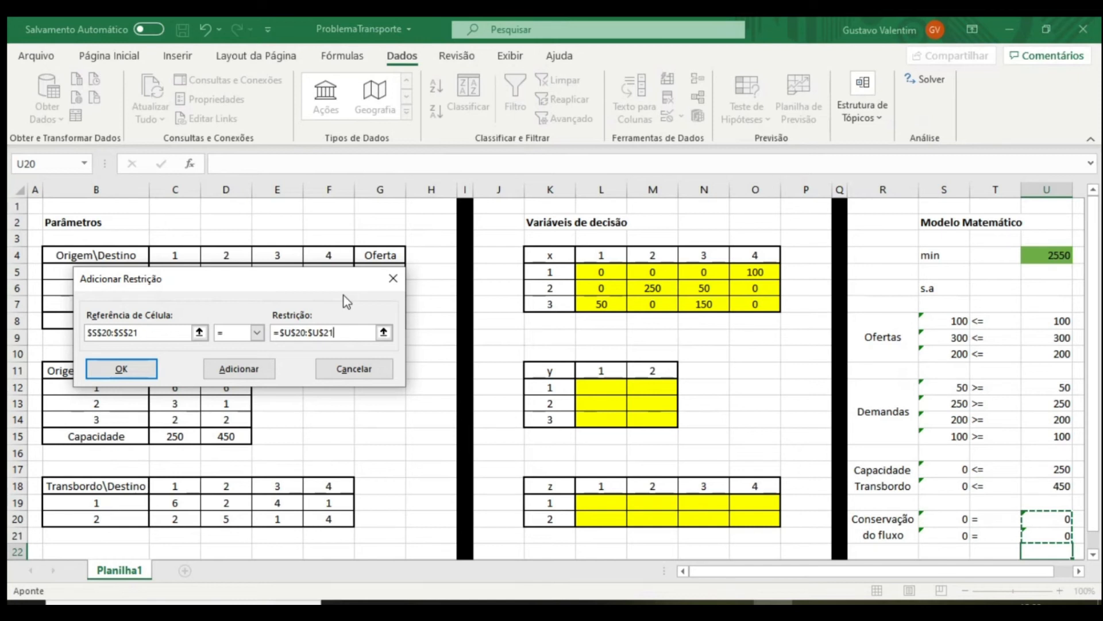
left_click(145, 367)
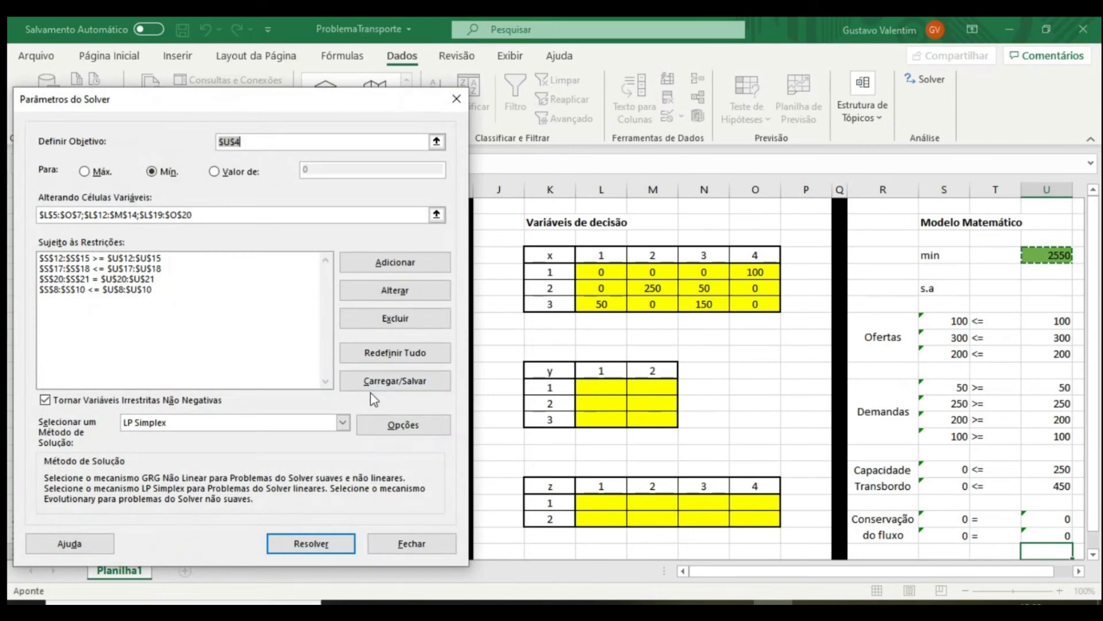
Step: Solve the transshipment model with Solver and keep the solution found
left_click(312, 544)
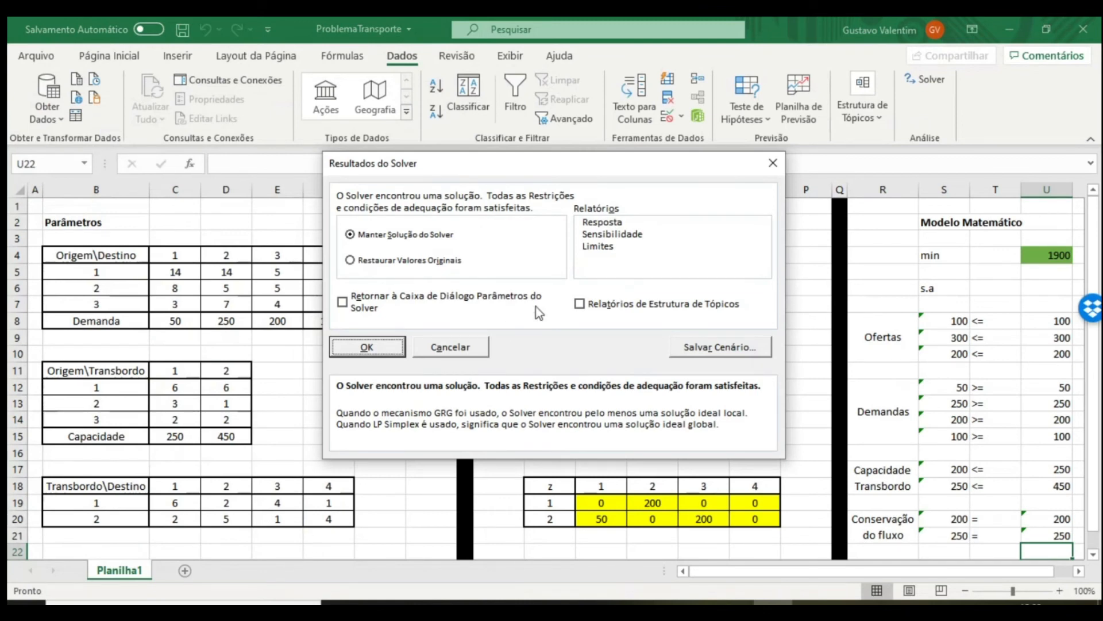
left_click_drag(508, 161, 267, 178)
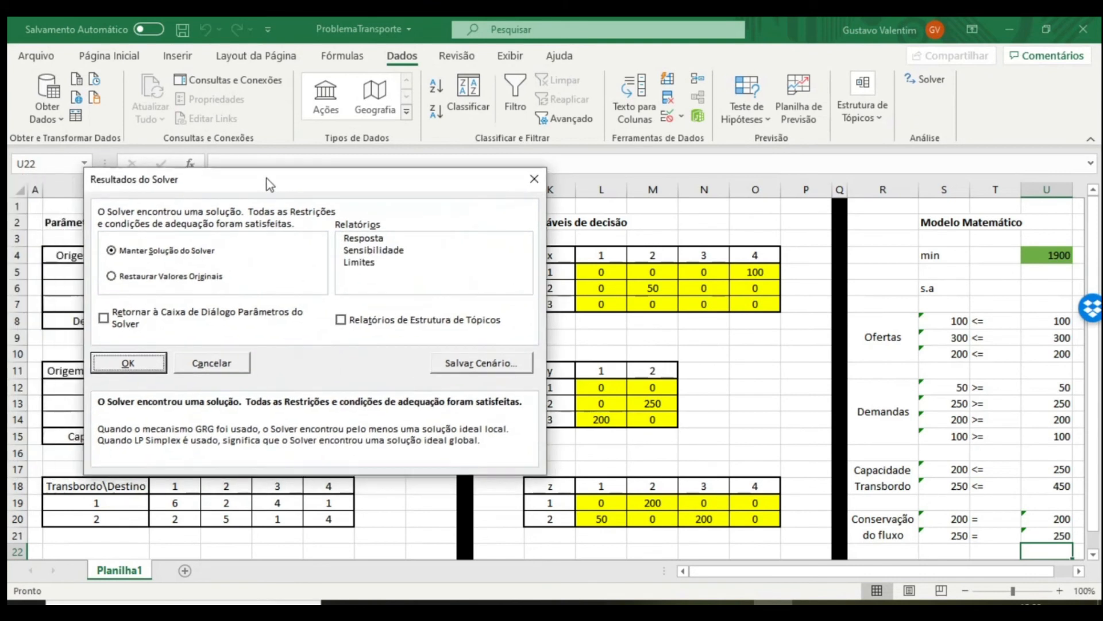
left_click(129, 363)
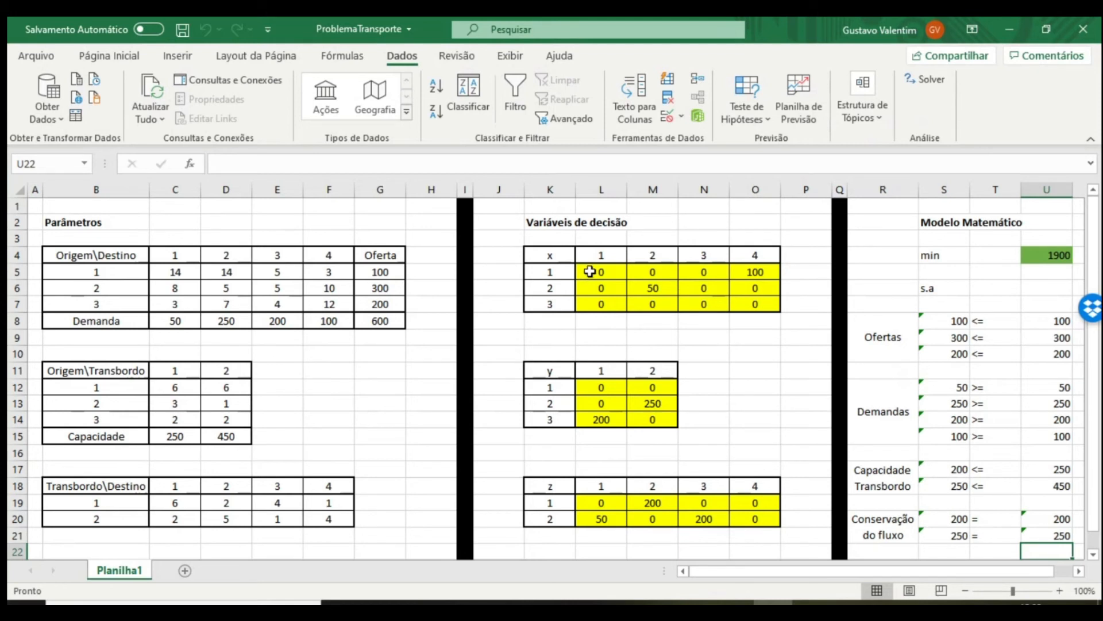
Step: Examine the direct shipments in table x and the origin-to-transshipment flows in table y against the origins' supplies
left_click(641, 288)
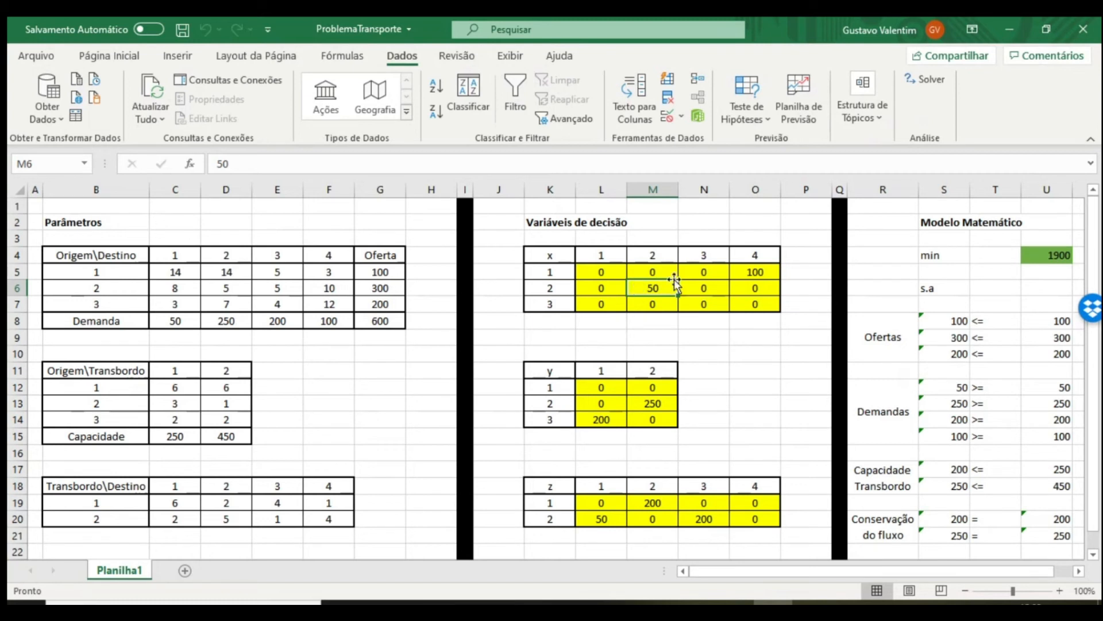
left_click(735, 269)
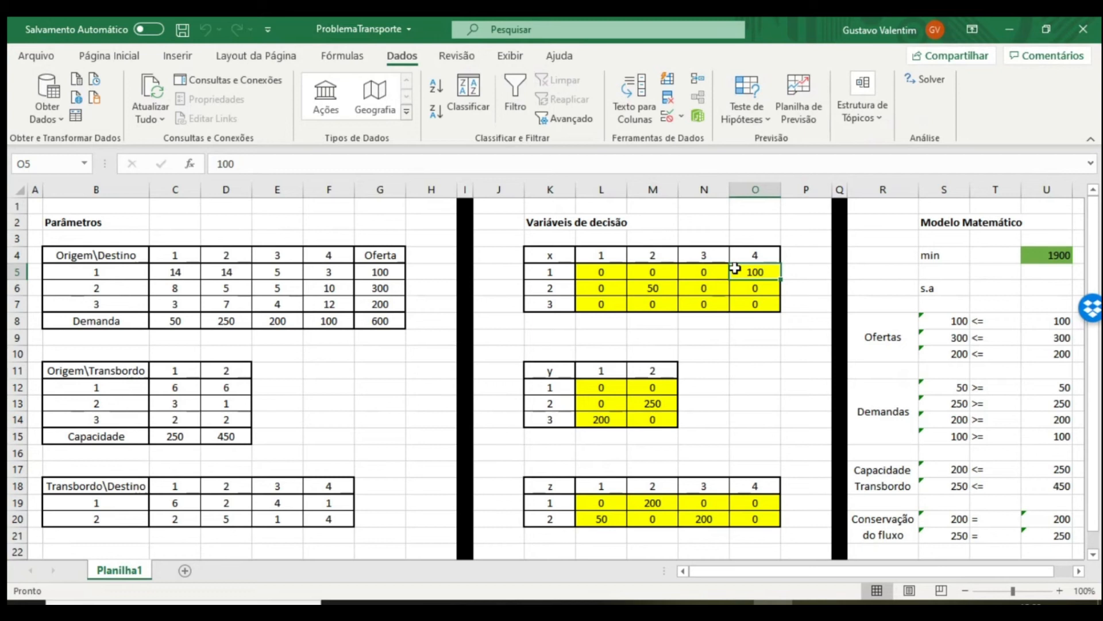
right_click(598, 387)
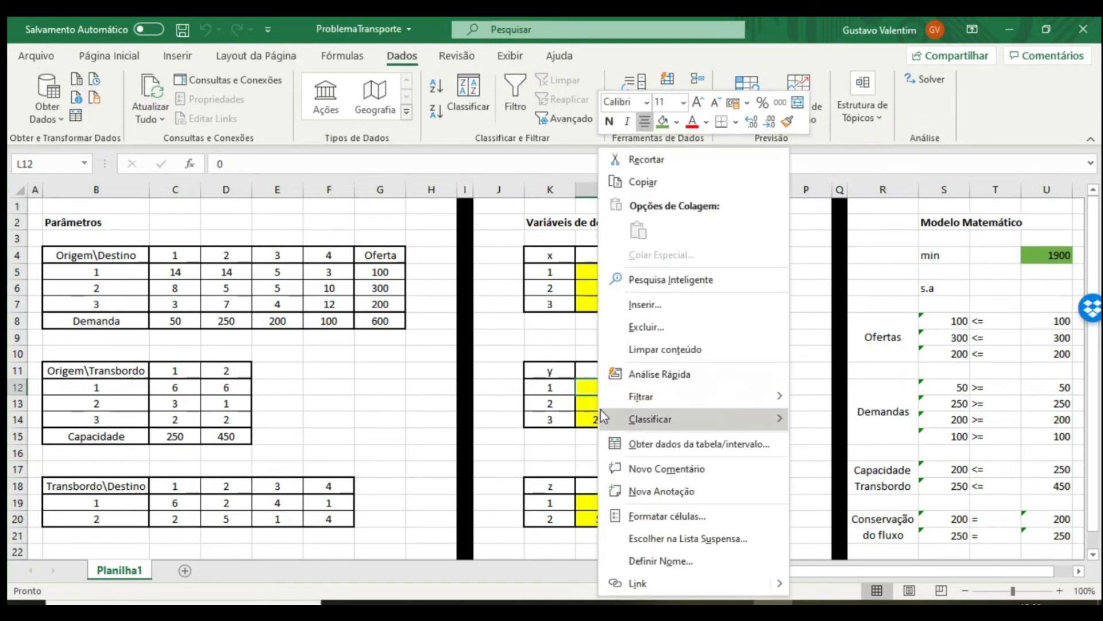
left_click(586, 394)
left_click_drag(586, 394, 587, 418)
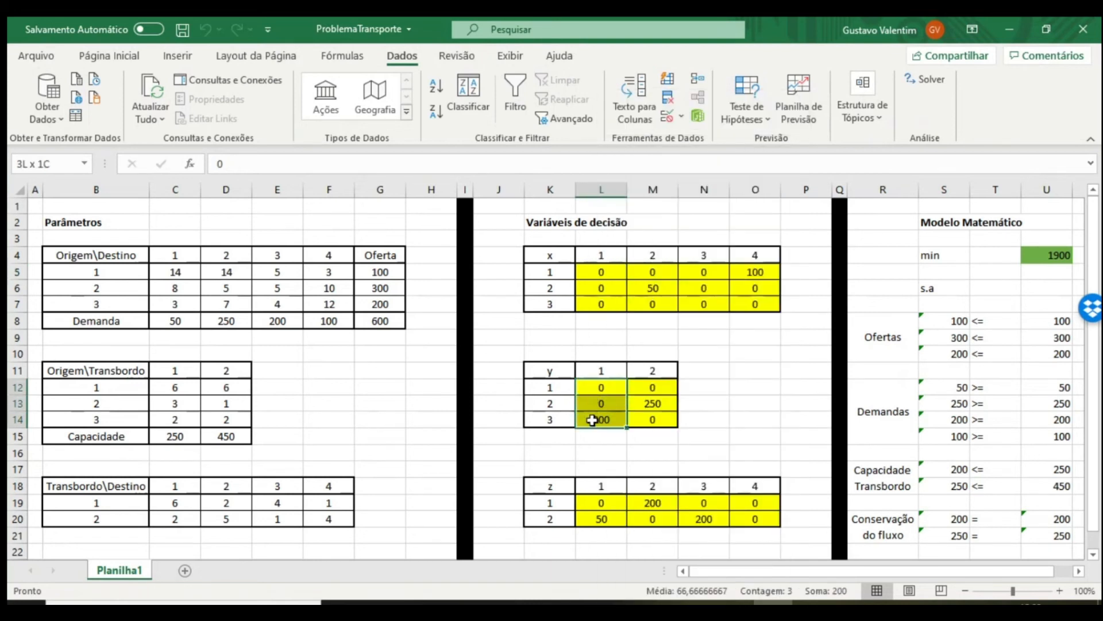
left_click(588, 418)
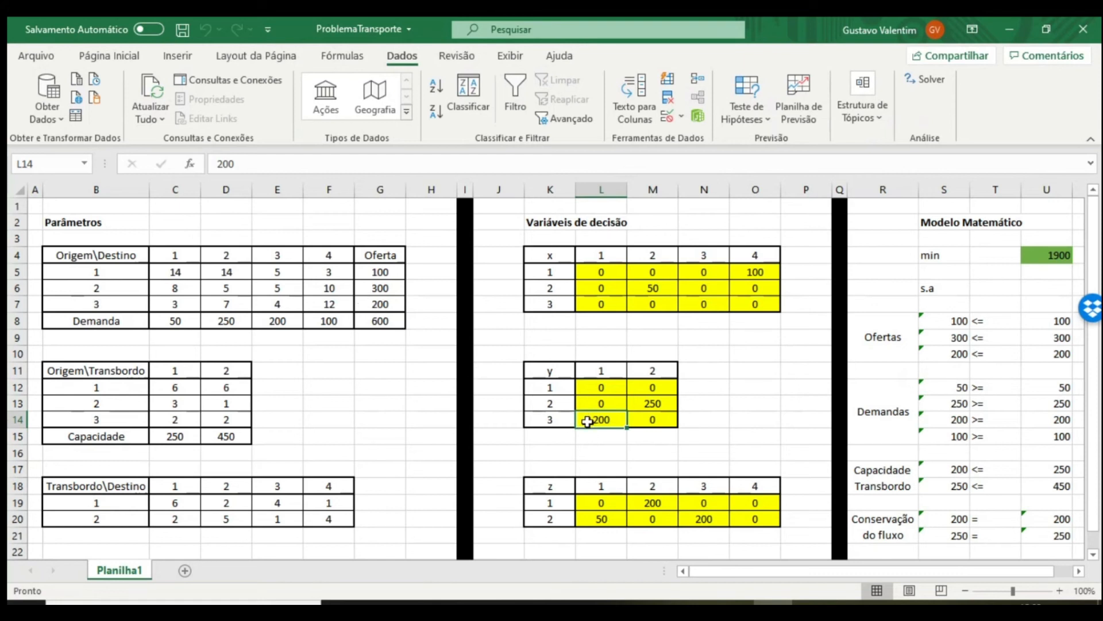
left_click_drag(662, 388, 660, 423)
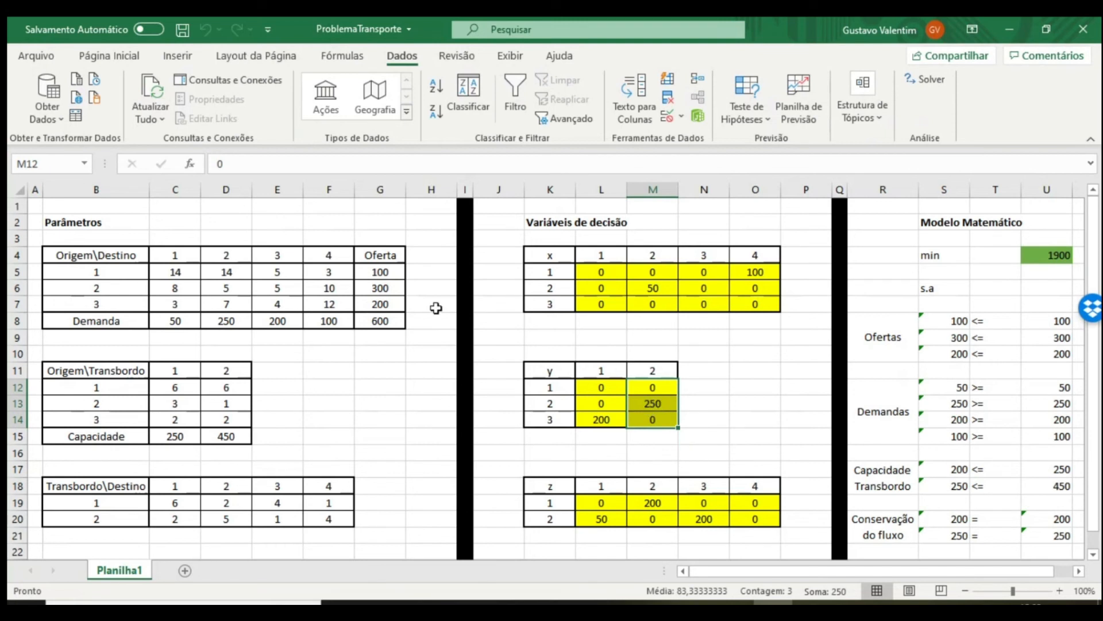
left_click_drag(384, 289, 94, 291)
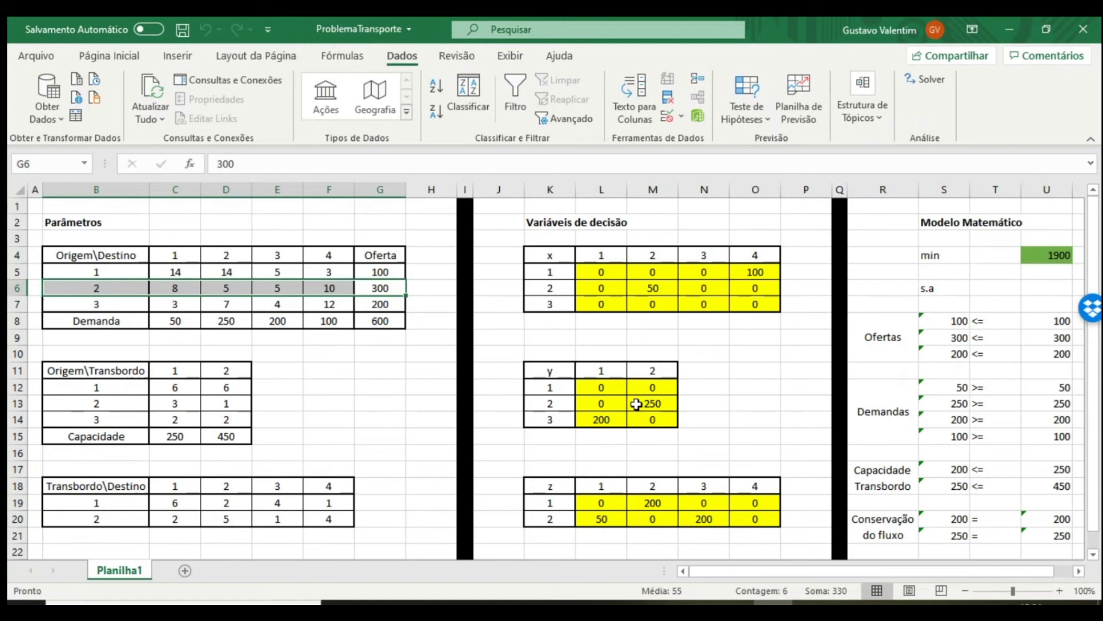
left_click(636, 404)
left_click(638, 289)
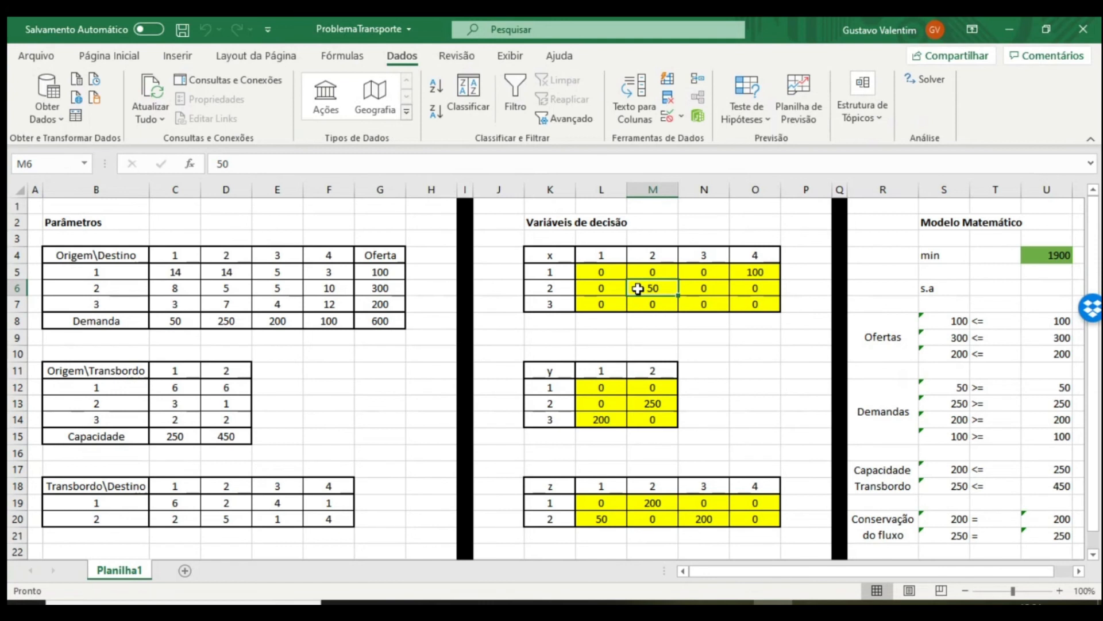
left_click(758, 274)
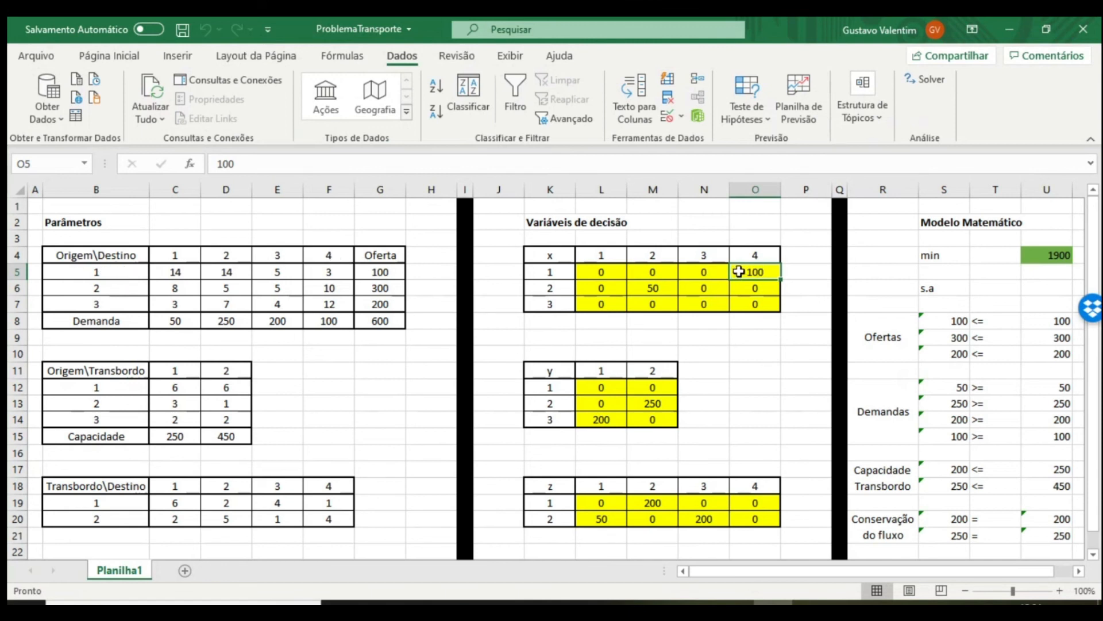
Step: Compare the inflow to transshipment point 1 in table y with the outflows of both transshipment points in table z
left_click_drag(602, 384, 598, 420)
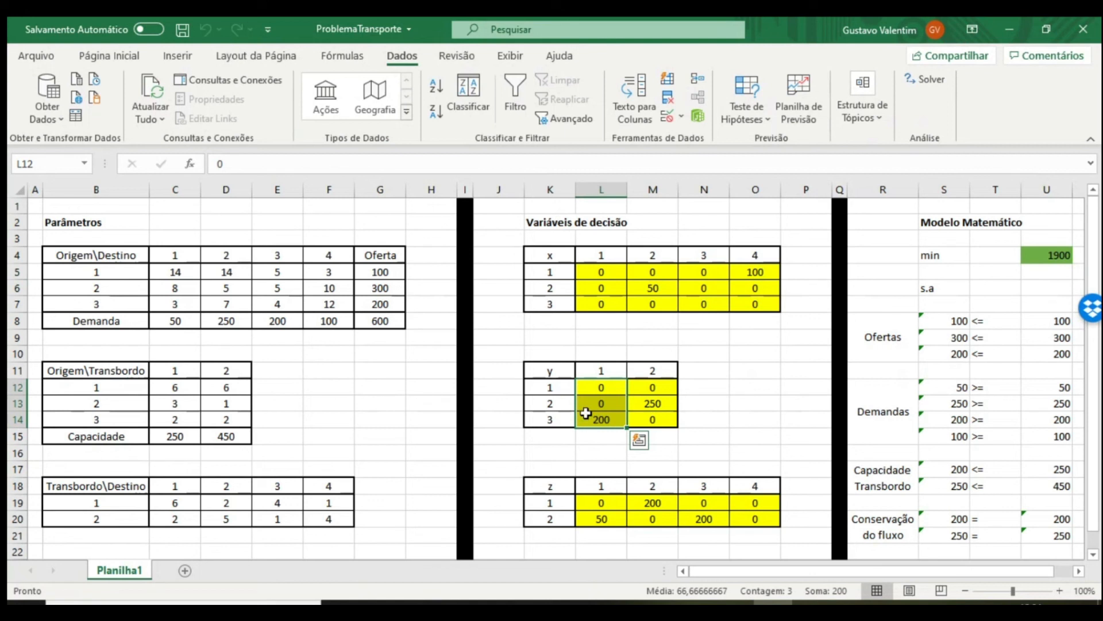
left_click_drag(598, 503, 750, 501)
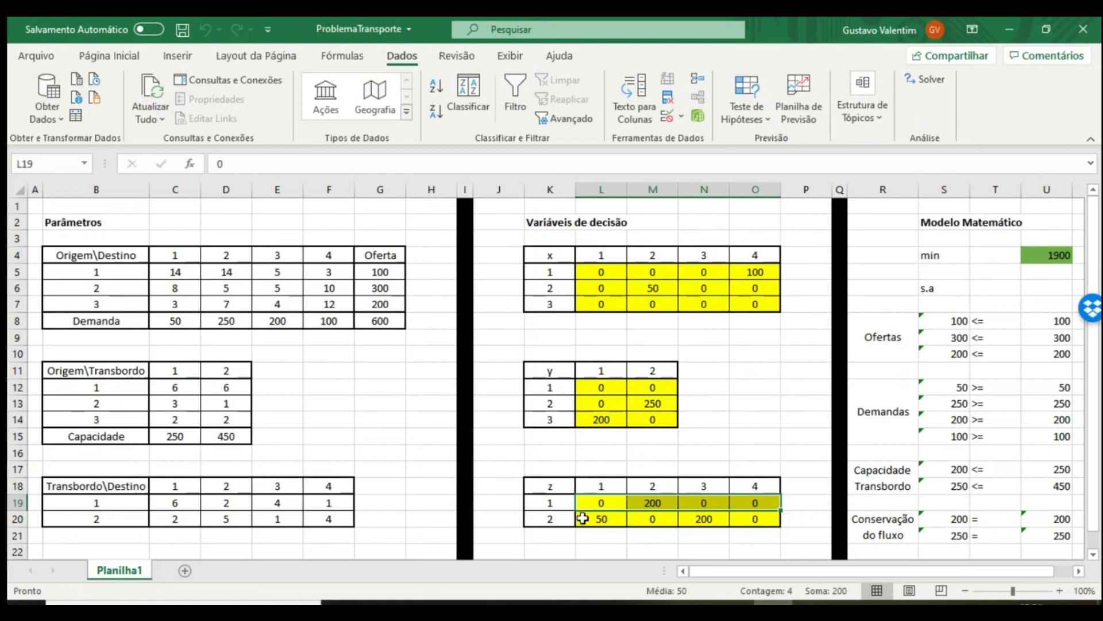
left_click_drag(582, 519, 777, 517)
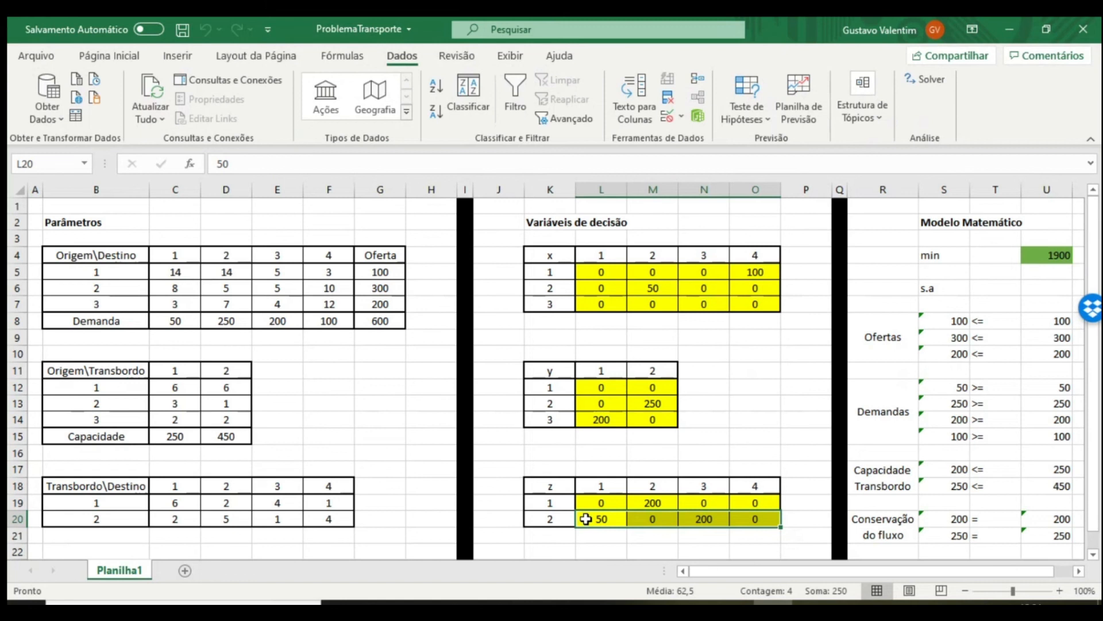
left_click(697, 519)
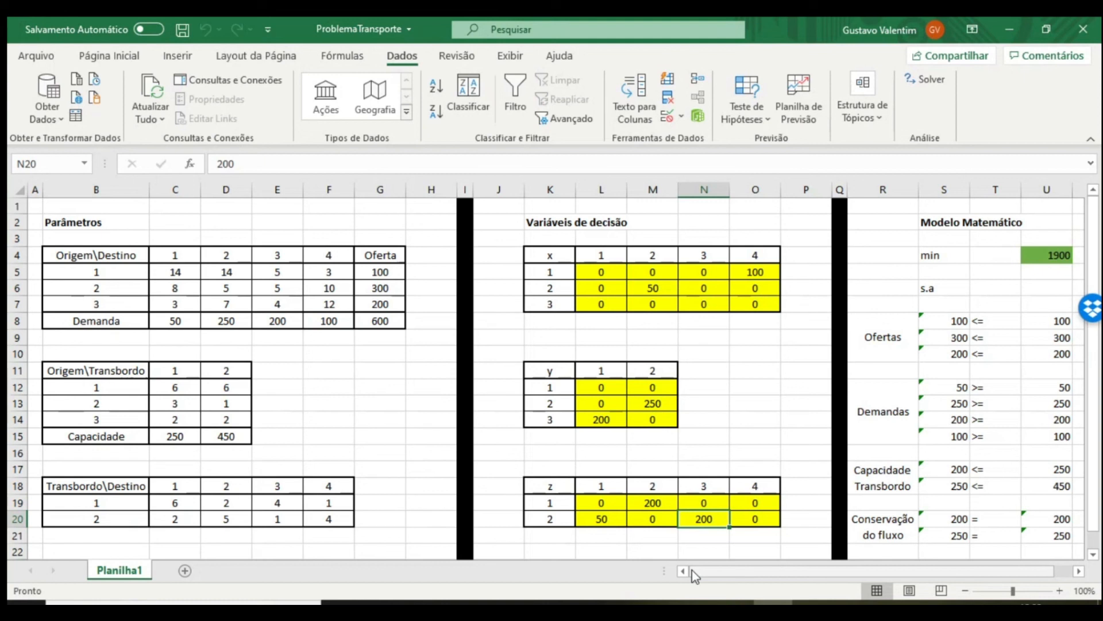
Step: Check each destination's demand in C8:F8 against the shipments that supply it in tables x and z
left_click(172, 322)
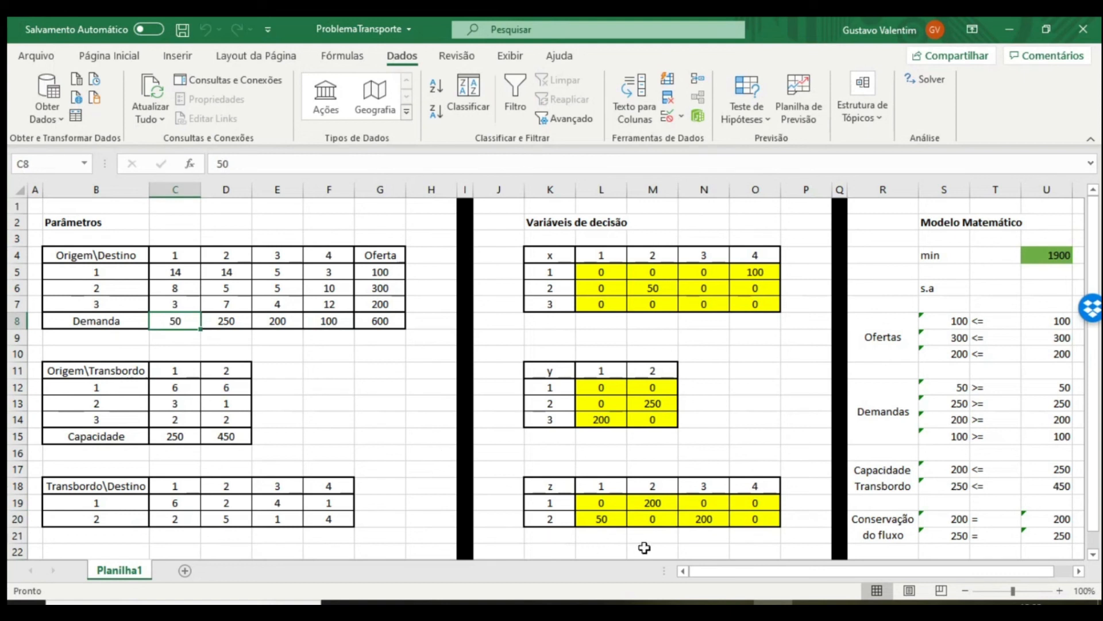
left_click(592, 519)
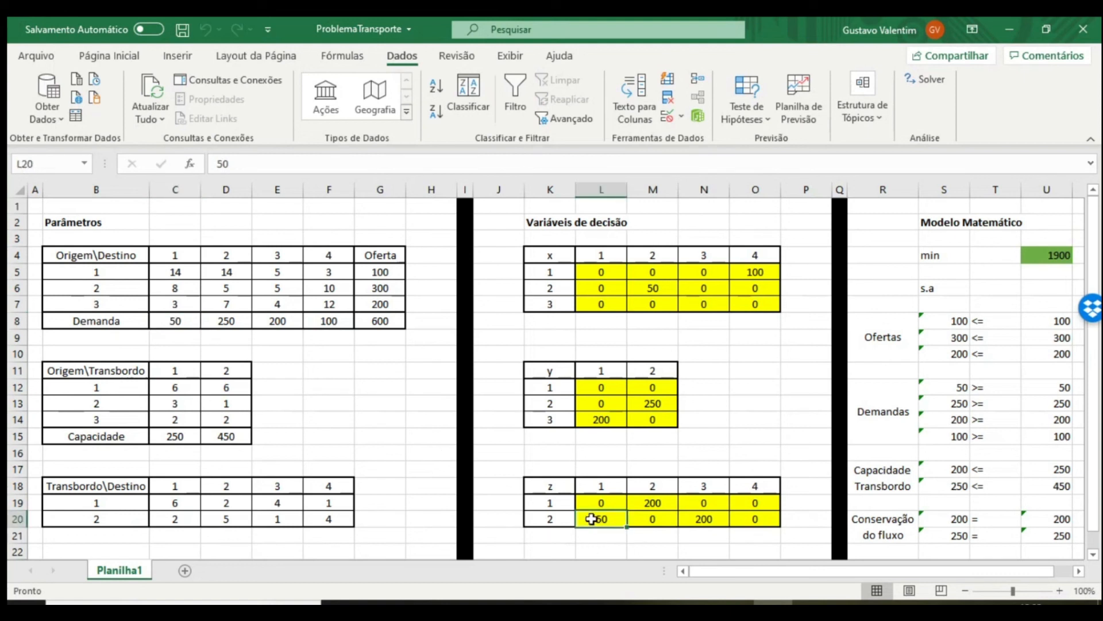
left_click(211, 322)
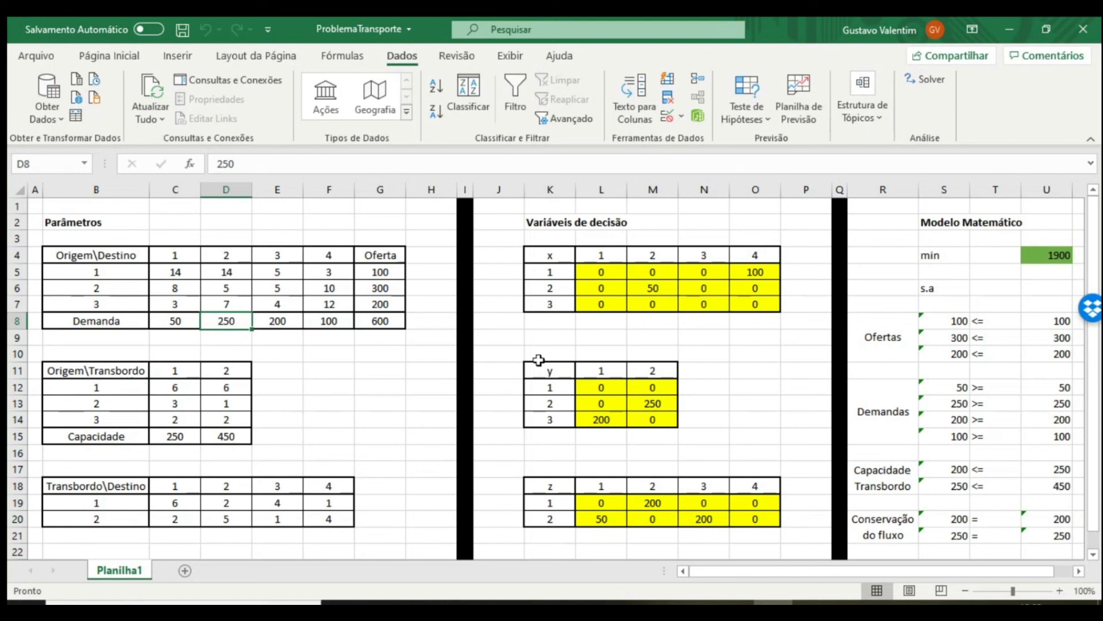
left_click(643, 289)
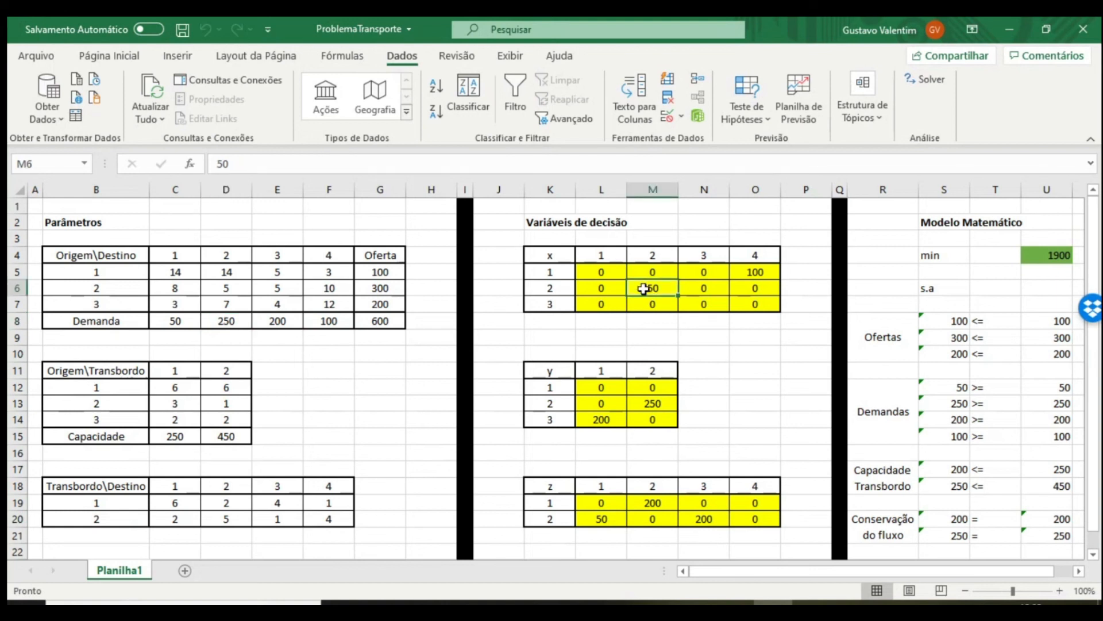
left_click(639, 505, "ctrl")
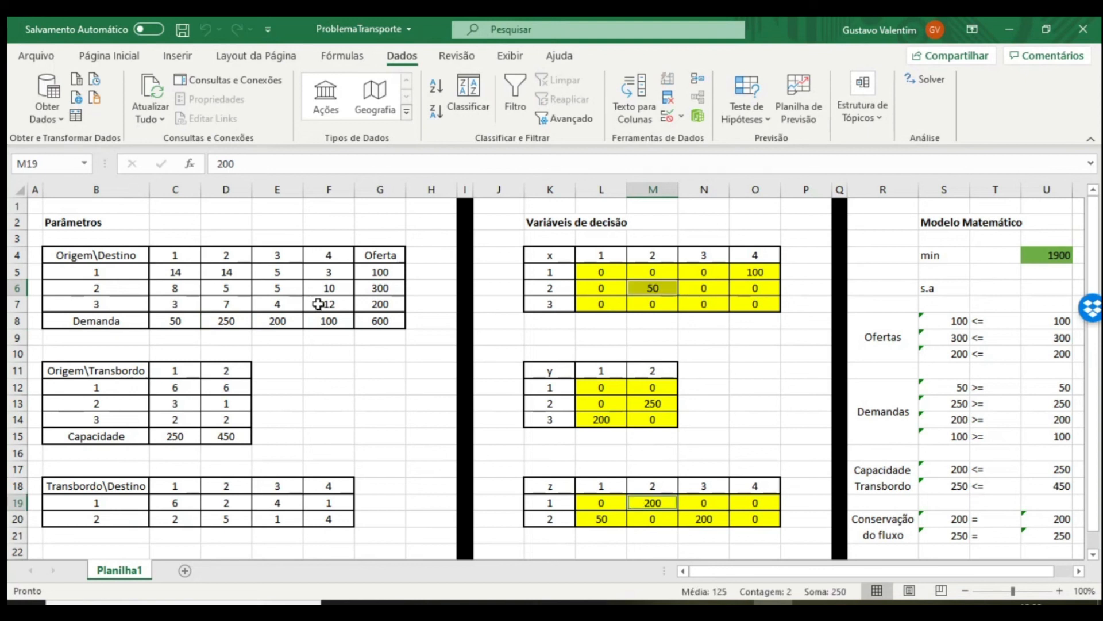
left_click(287, 319)
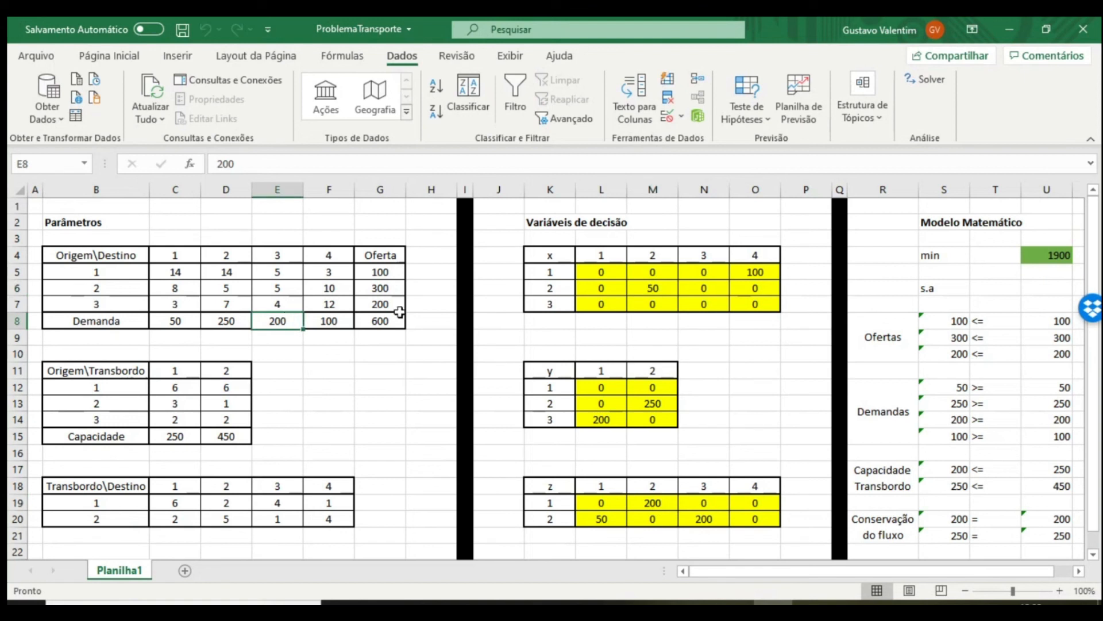
left_click(688, 520, "ctrl")
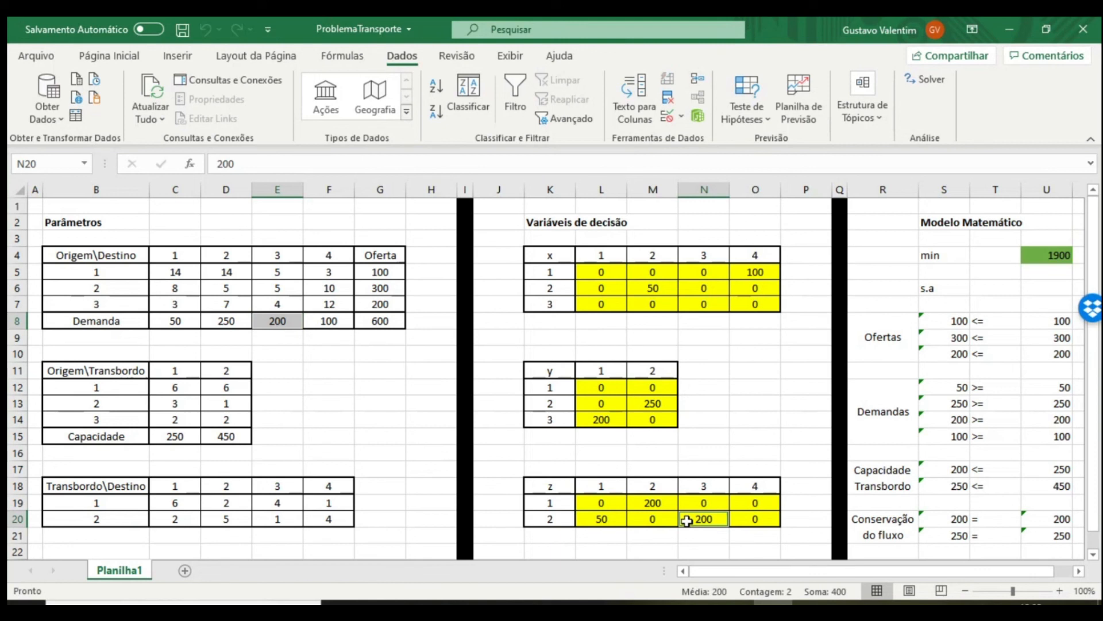
left_click(325, 323)
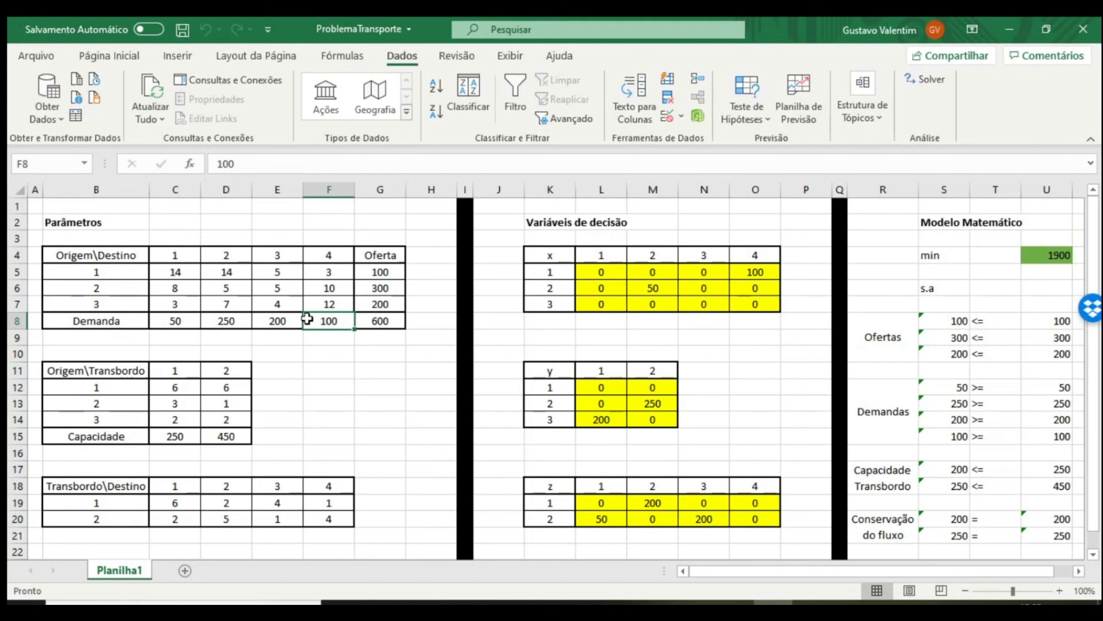
left_click(743, 272)
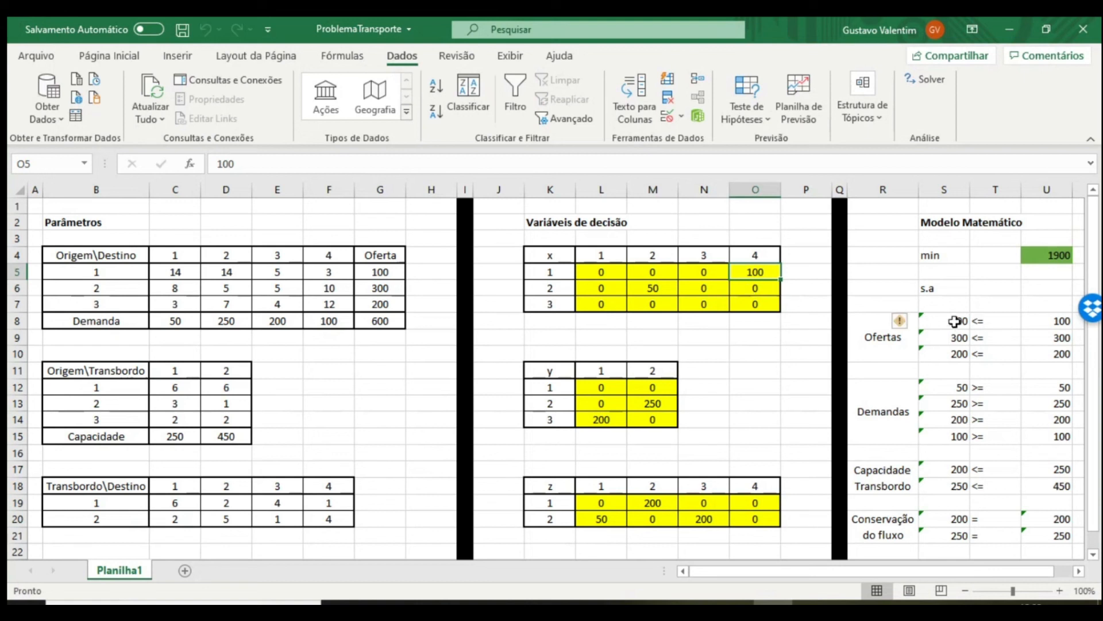
Step: Review all supply, demand, capacity and flow conservation constraints in S8:U21 along with the minimised total cost
left_click_drag(948, 320, 1014, 455)
left_click_drag(1042, 501, 1047, 535)
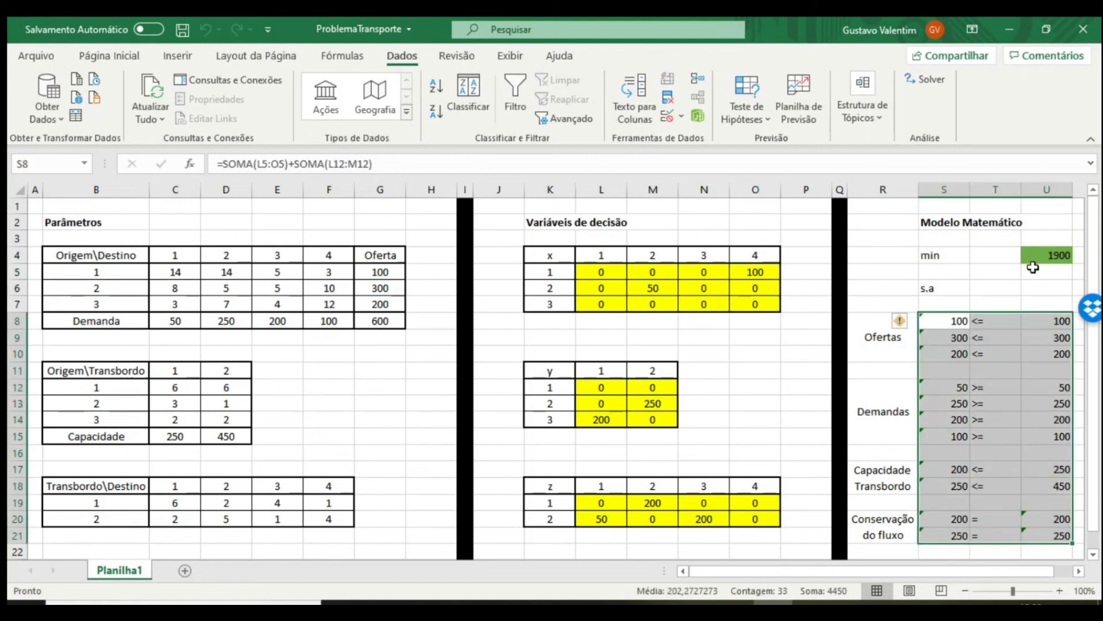
left_click(1030, 276)
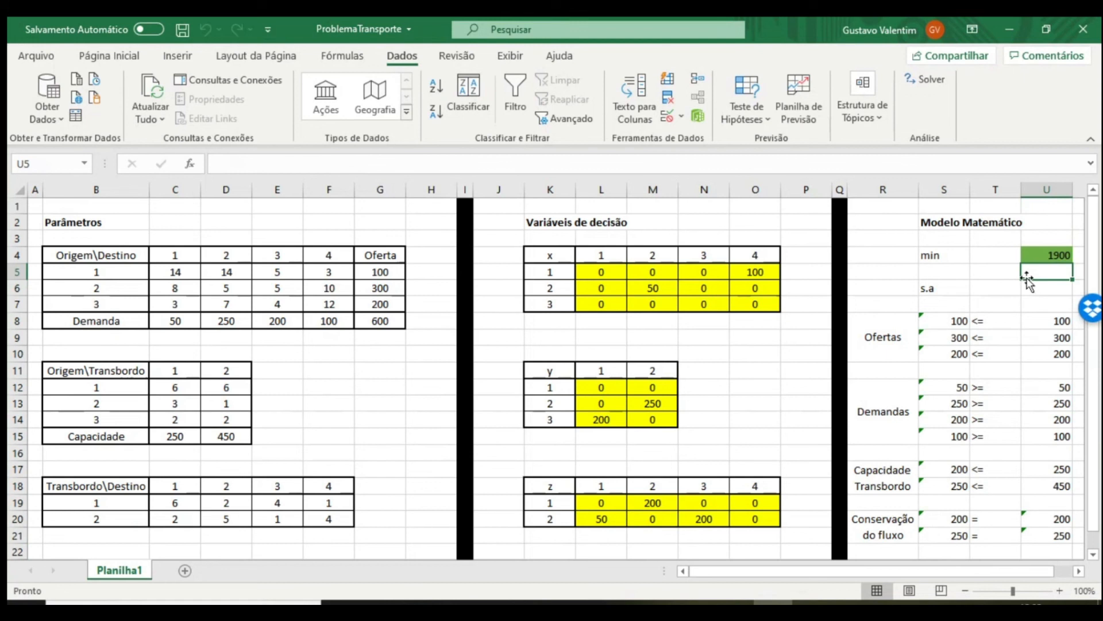